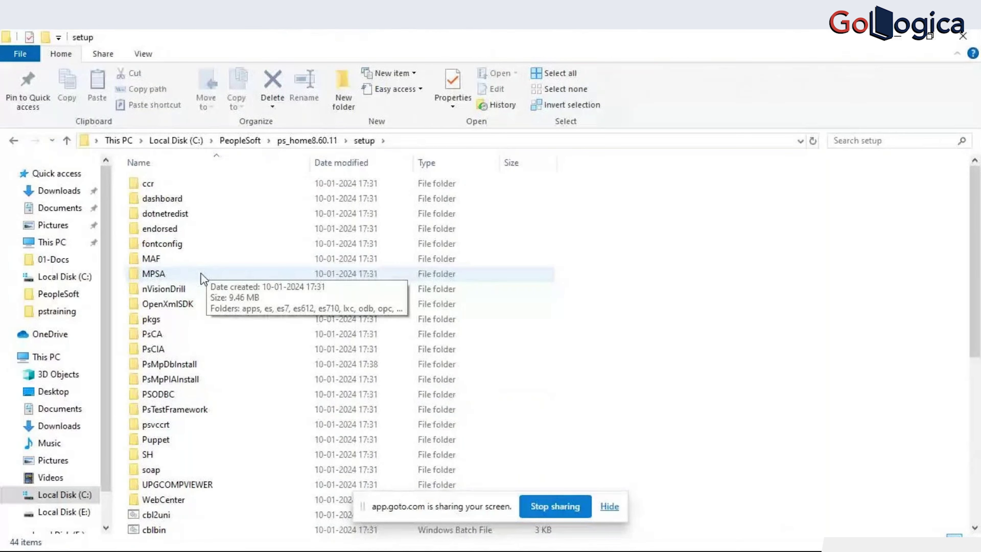
# - Open the PsCA folder inside C:\PeopleSoft\ps_home8.60.11\setup
pyautogui.doubleClick(158, 334)
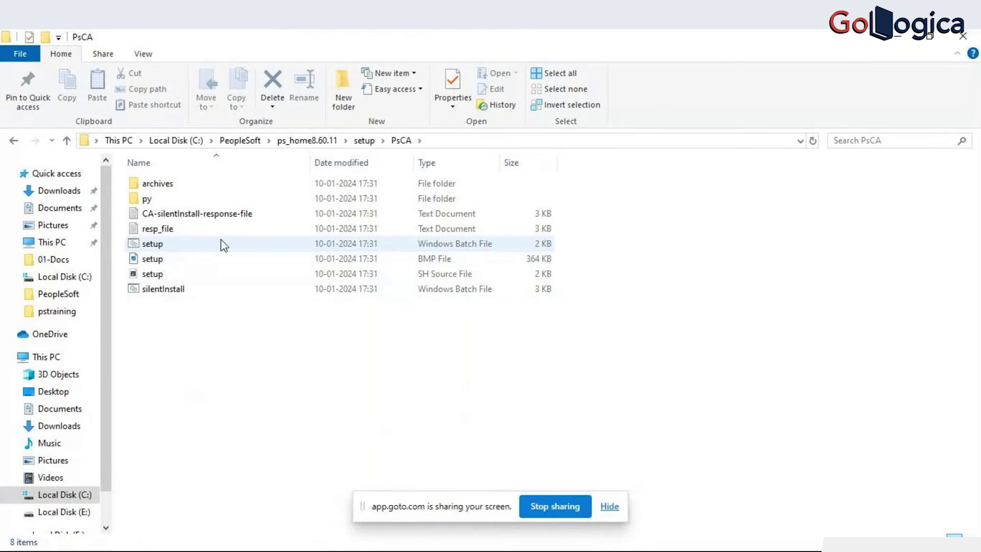
# - Start an administrator Command Prompt and copy the PsCA folder's full path
pyautogui.rightClick(441, 27)
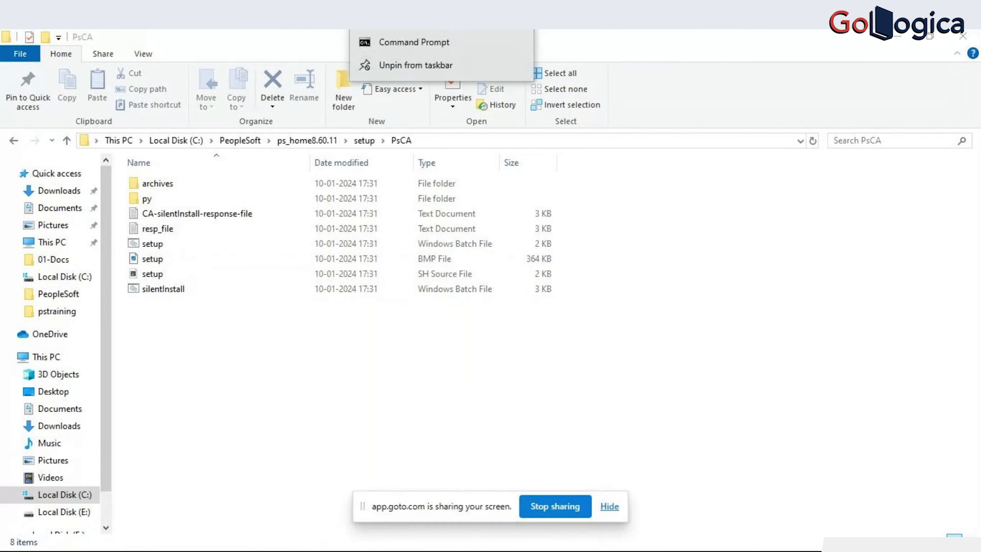
pyautogui.click(441, 26)
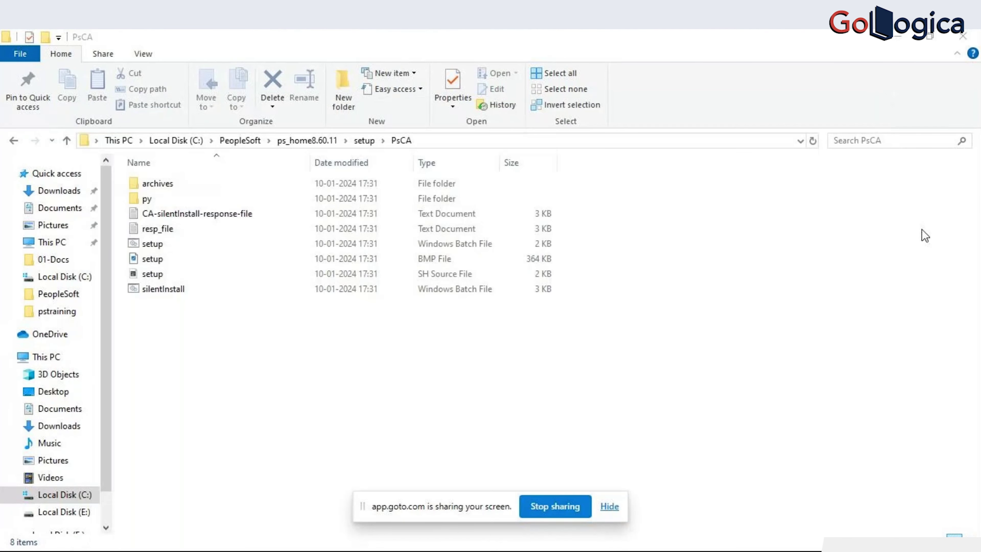
pyautogui.click(458, 140)
pyautogui.hotkey('ctrl', 'c')
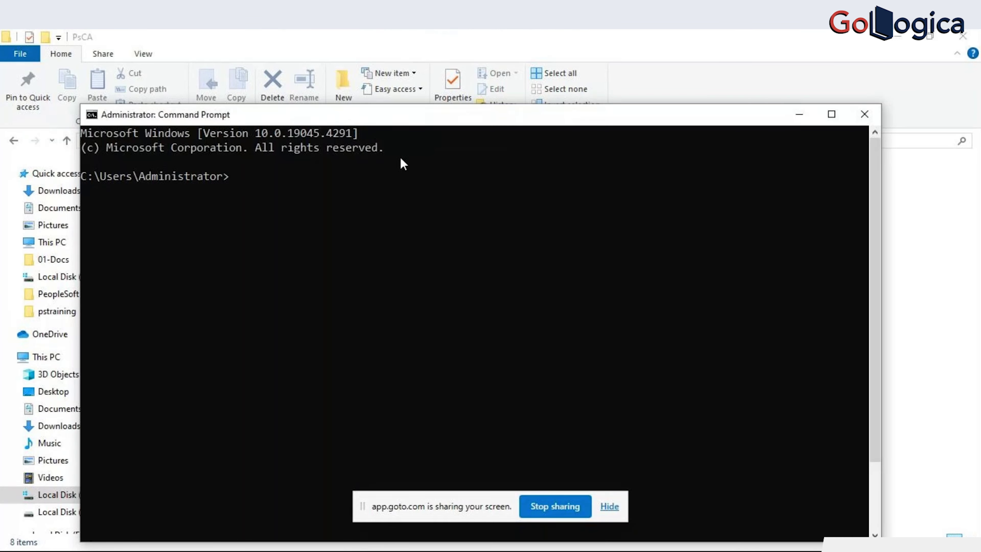
# - Change into the copied PsCA folder path and run setup.bat
pyautogui.write('cd')
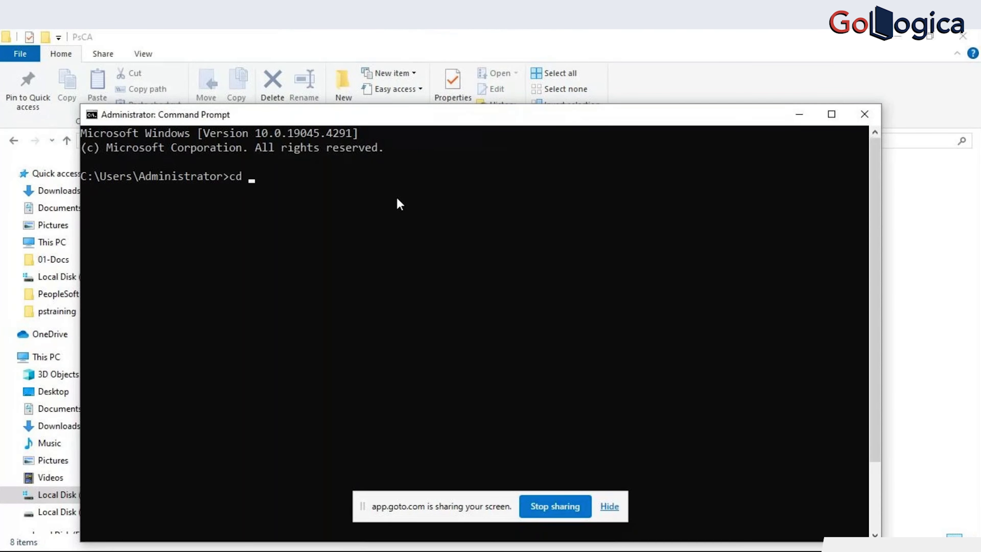
pyautogui.hotkey('ctrl', 'v')
pyautogui.press('Return')
pyautogui.write('setup.bat')
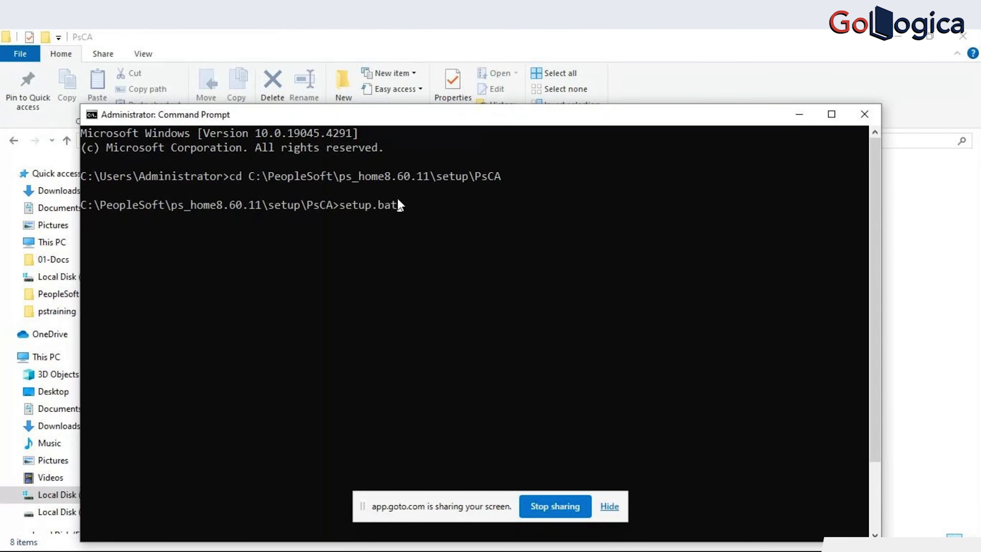
pyautogui.press('Return')
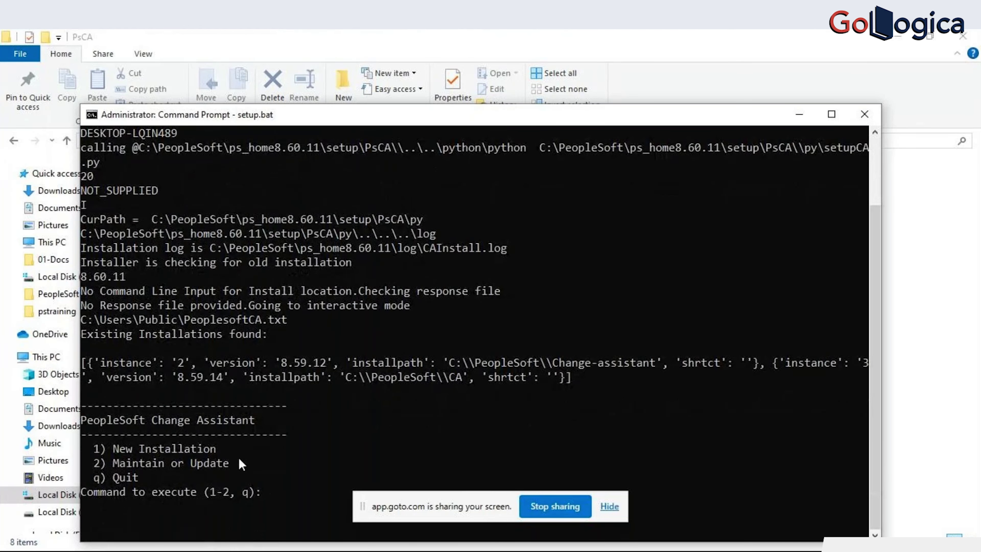
# - Choose 1 for New Installation, accept the default C:\PS\Change Assistant destination, then close the console
pyautogui.write('11')
pyautogui.press('BackSpace')
pyautogui.press('Return')
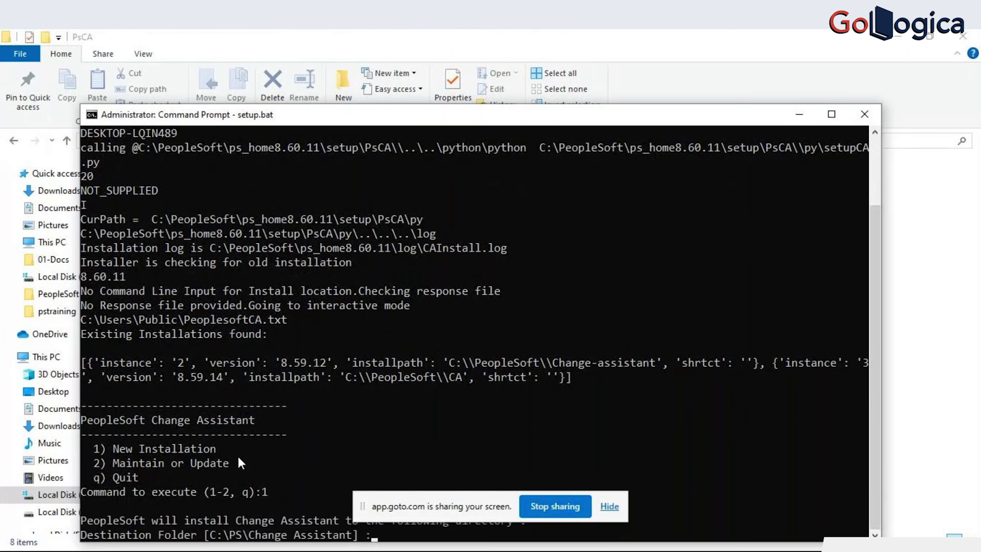
pyautogui.click(609, 507)
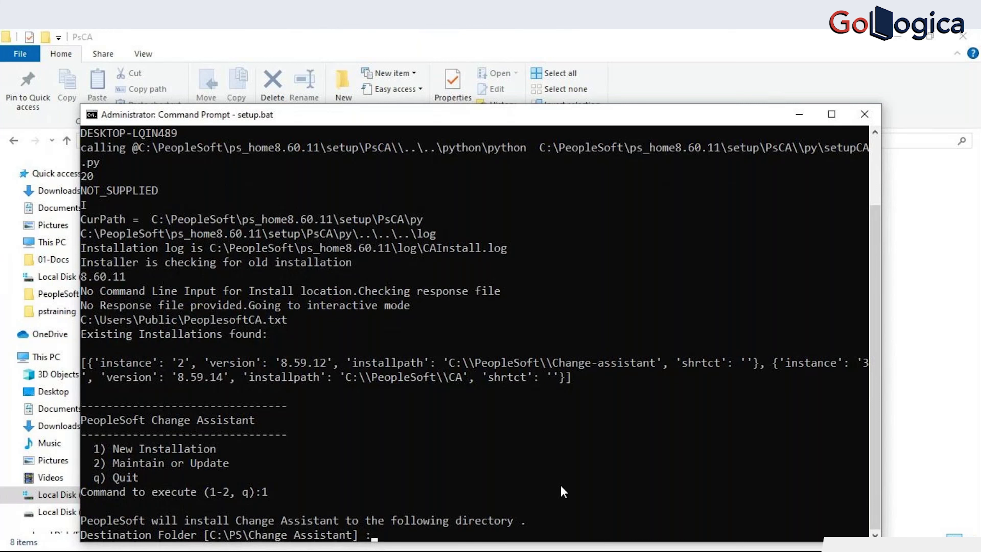
pyautogui.press('Return')
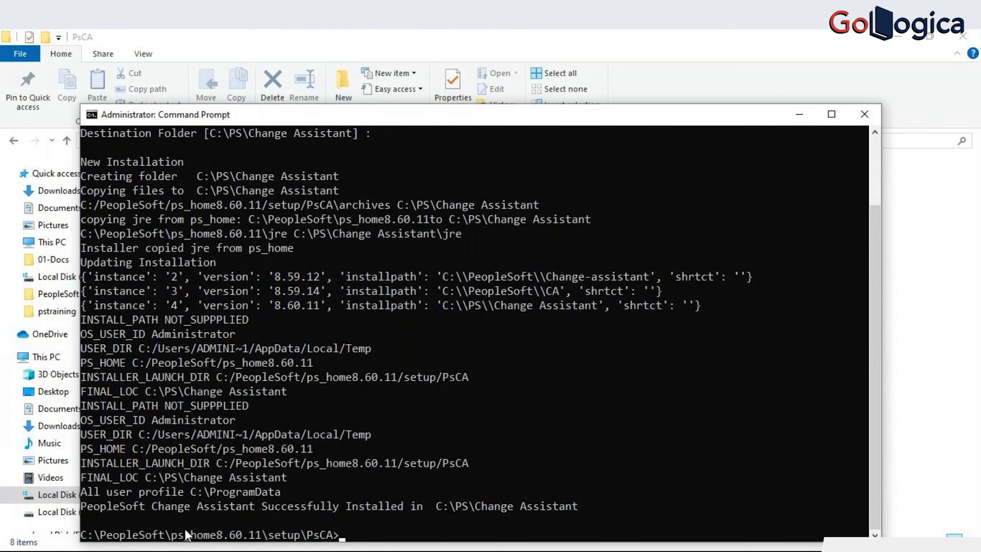
pyautogui.click(864, 113)
# - Browse to C:\PS\Change Assistant to confirm the install, then return to the Notepad++ note
pyautogui.click(249, 143)
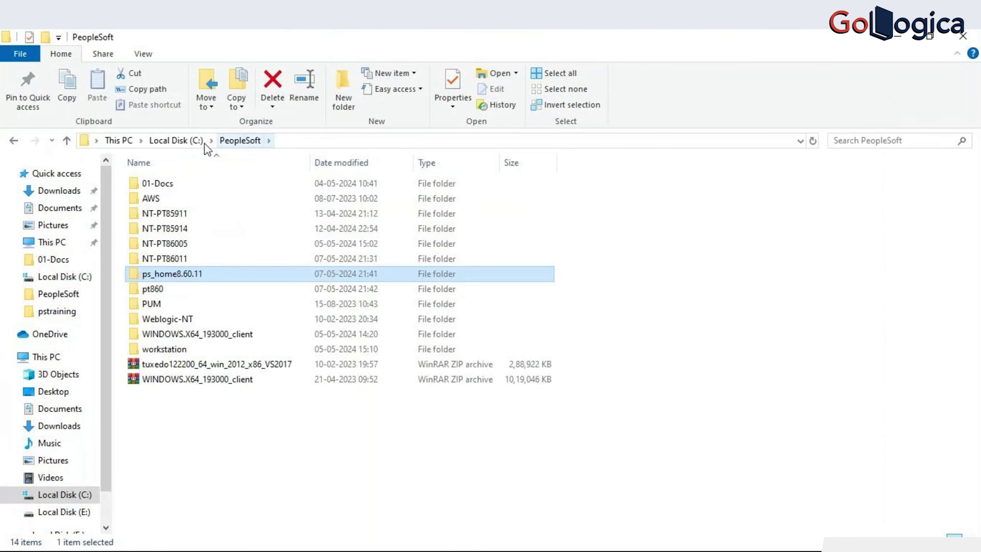
pyautogui.click(195, 144)
pyautogui.doubleClick(145, 319)
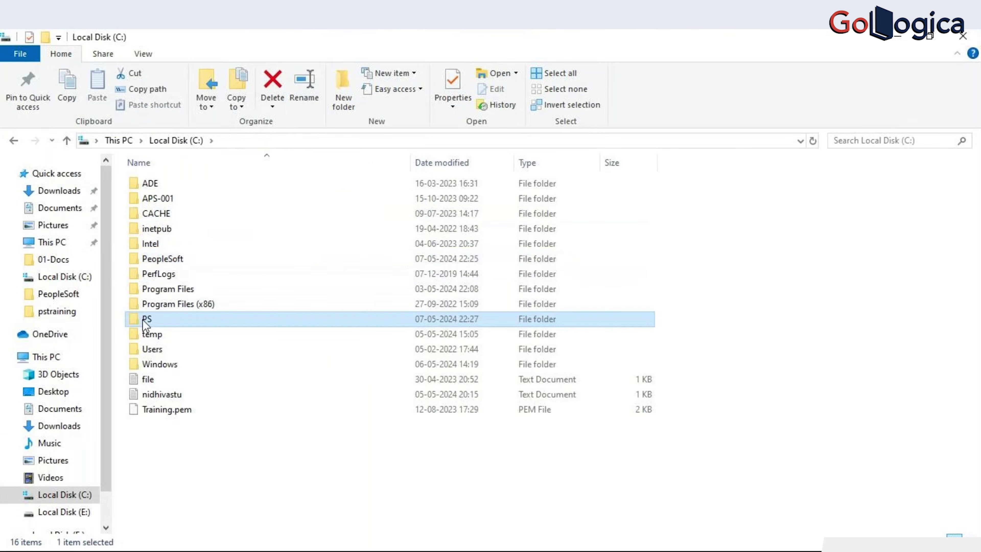
pyautogui.doubleClick(207, 200)
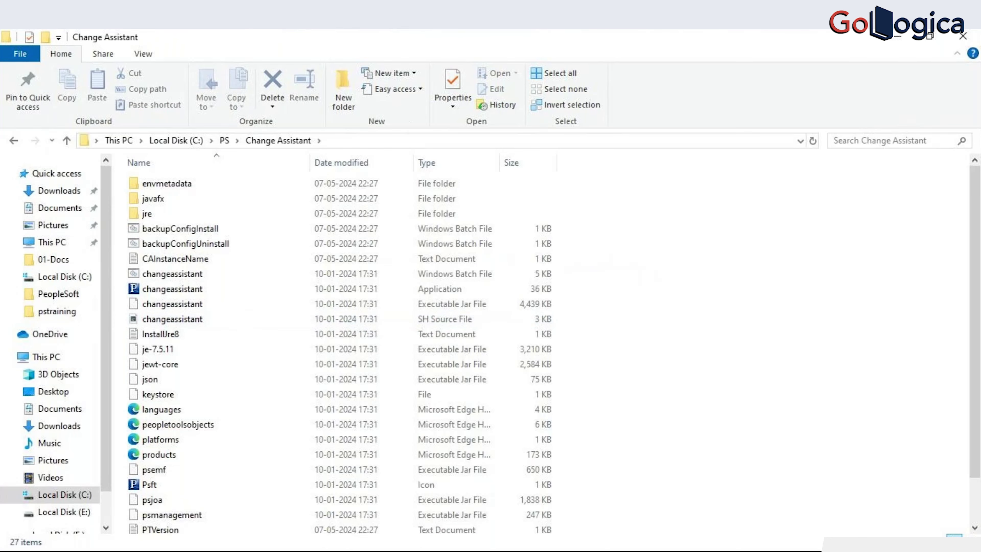
pyautogui.hotkey('alt', 'Tab')
pyautogui.click(126, 159)
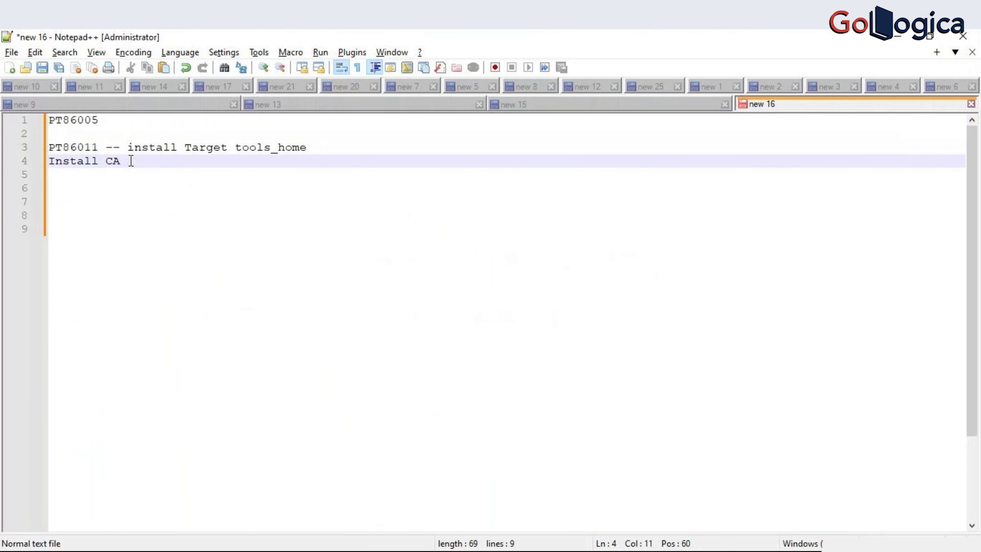
# - Add a 'Configure CA' line below 'Install CA' in the Notepad++ note
pyautogui.press('Return')
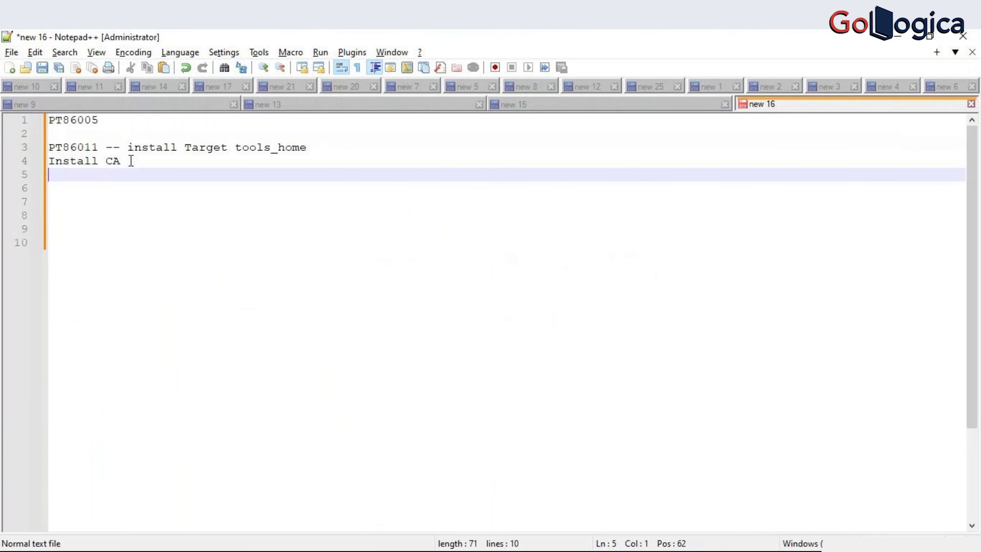
pyautogui.write('Configure')
pyautogui.hotkey('alt', 'Tab')
pyautogui.hotkey('alt', 'Tab')
pyautogui.write('CA')
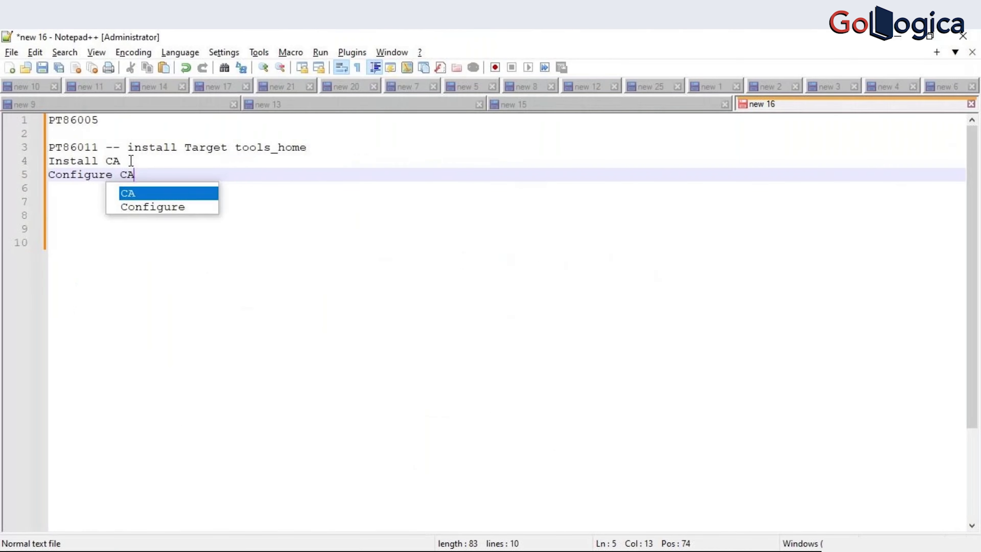
pyautogui.hotkey('alt', 'Tab')
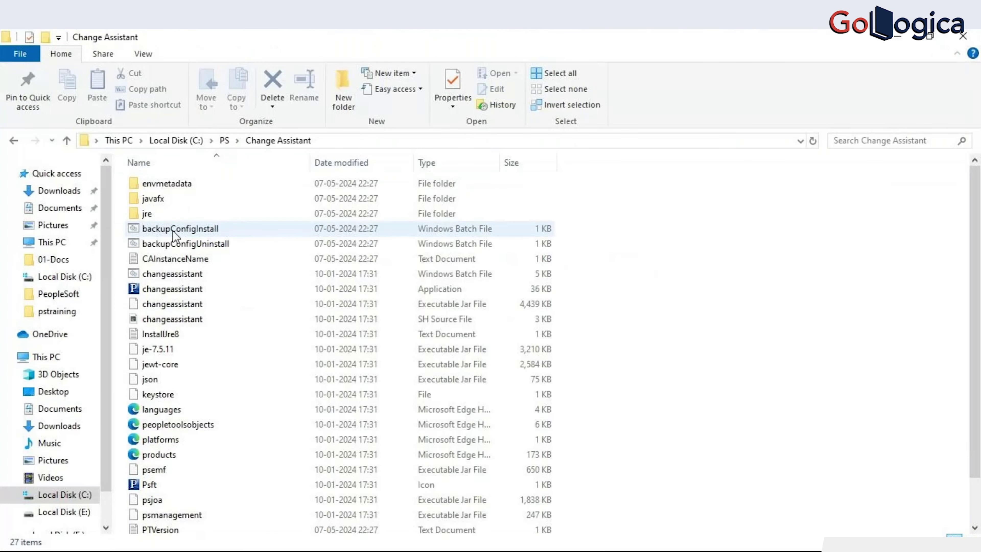
pyautogui.click(179, 290)
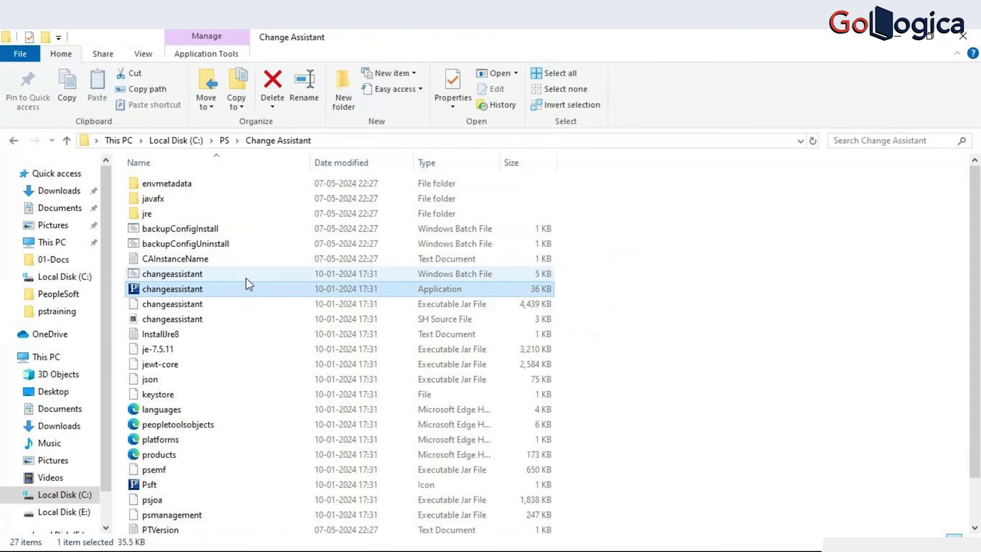
# - Run changeassistant as administrator and advance past Welcome with Update Manager selected
pyautogui.rightClick(222, 292)
pyautogui.click(257, 201)
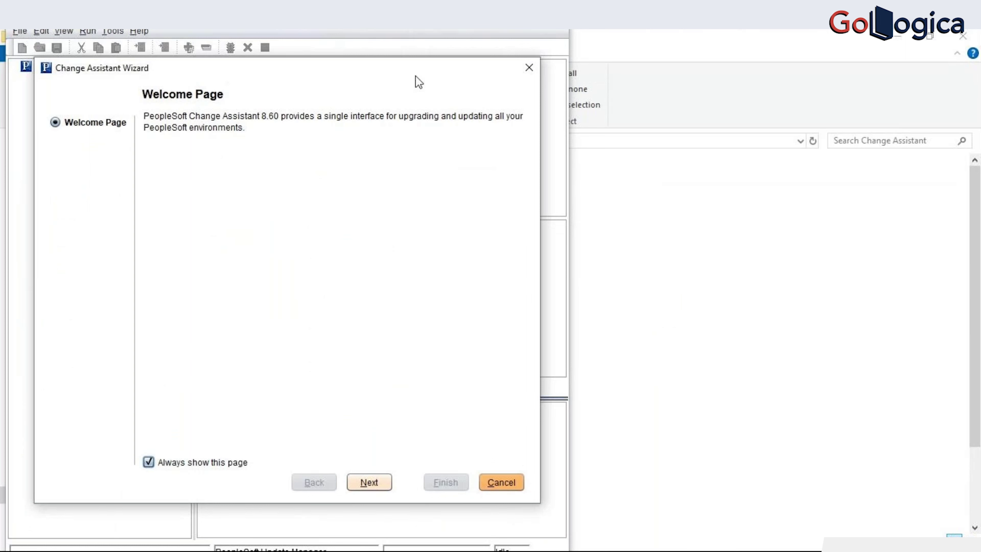
pyautogui.click(370, 479)
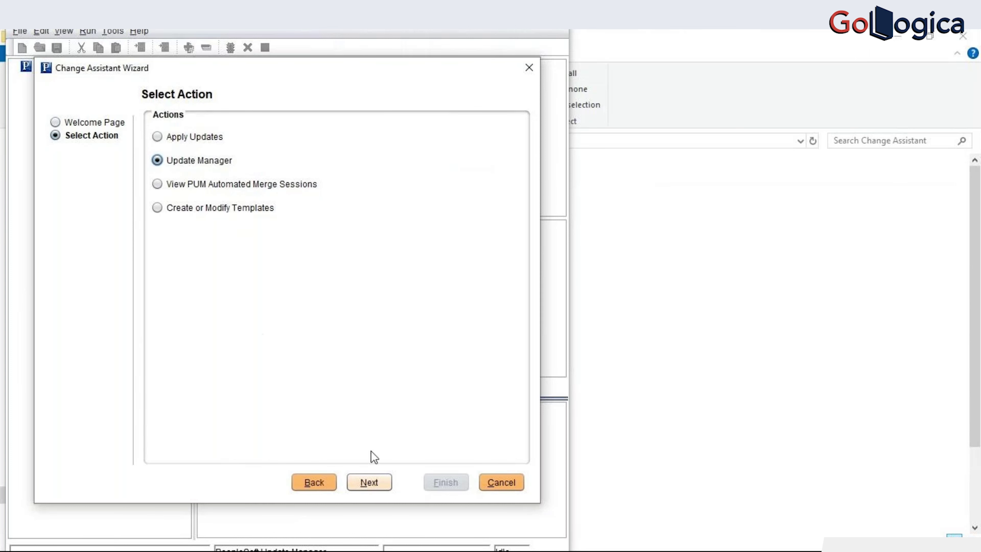
pyautogui.click(369, 482)
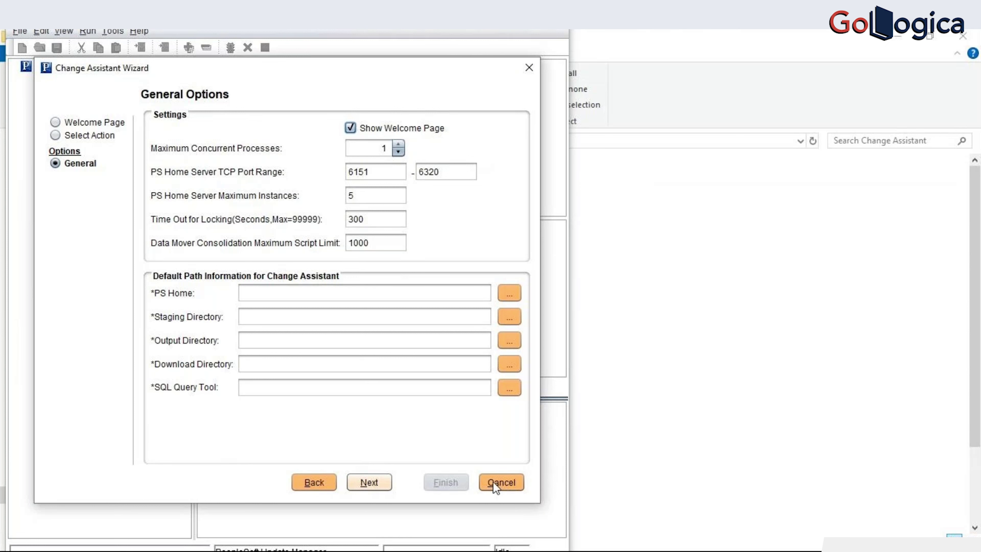
pyautogui.click(305, 293)
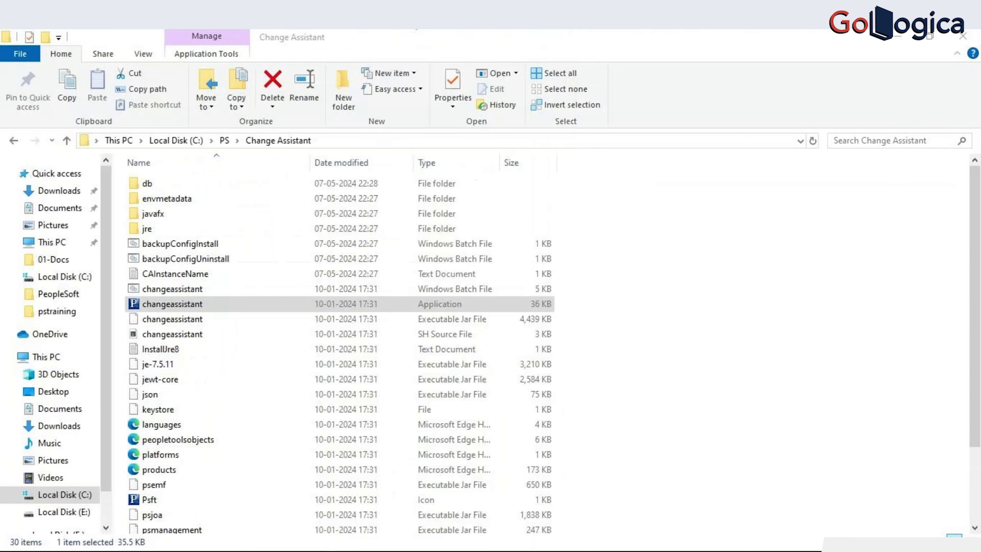
pyautogui.click(176, 140)
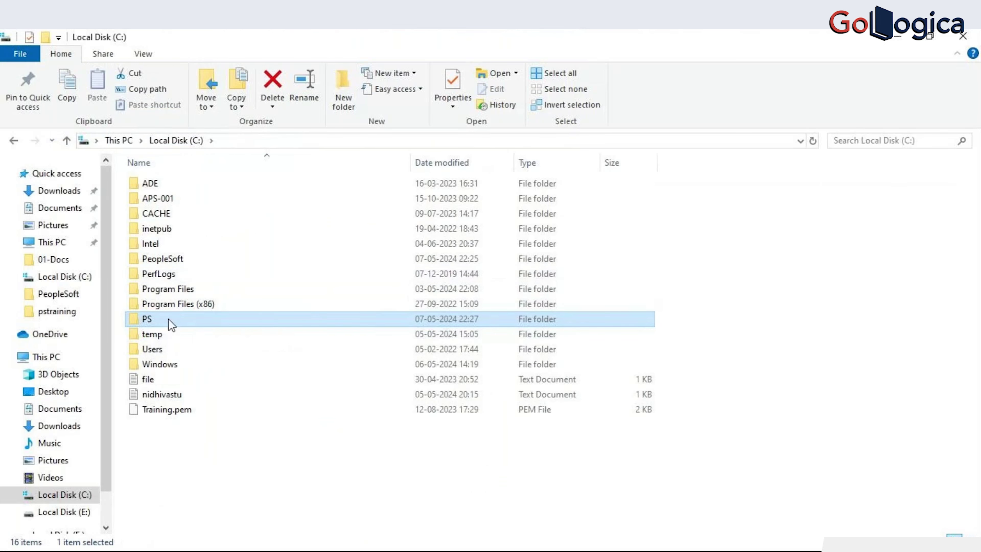
# - Copy the C:\PeopleSoft\ps_home8.60.11 path from File Explorer into the wizard's PS Home field
pyautogui.doubleClick(172, 259)
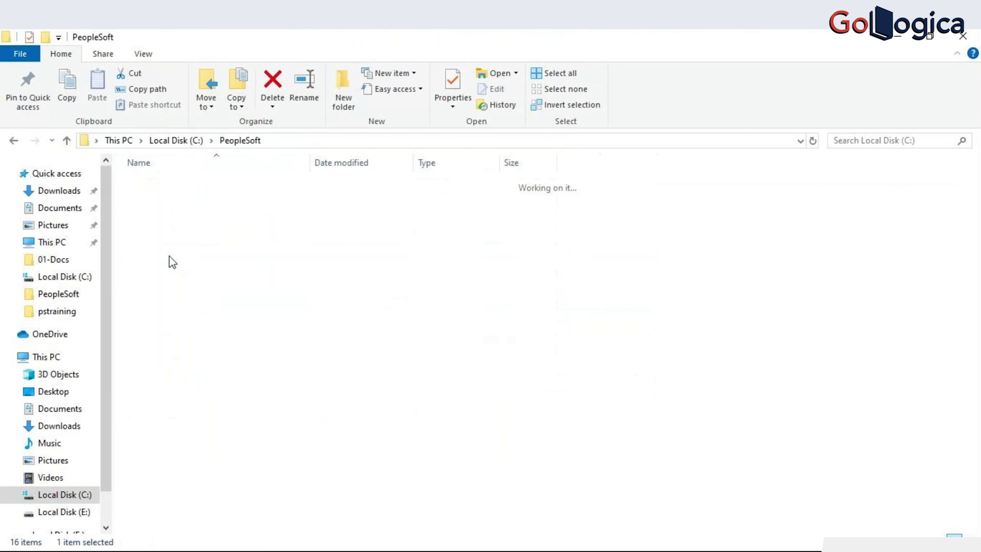
pyautogui.click(180, 275)
pyautogui.doubleClick(180, 275)
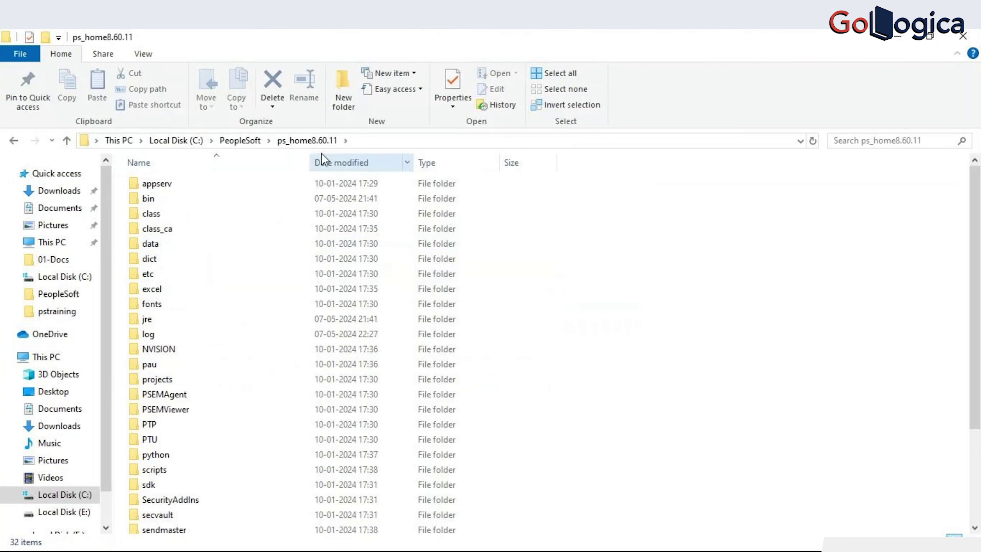
pyautogui.click(359, 140)
pyautogui.hotkey('ctrl', 'c')
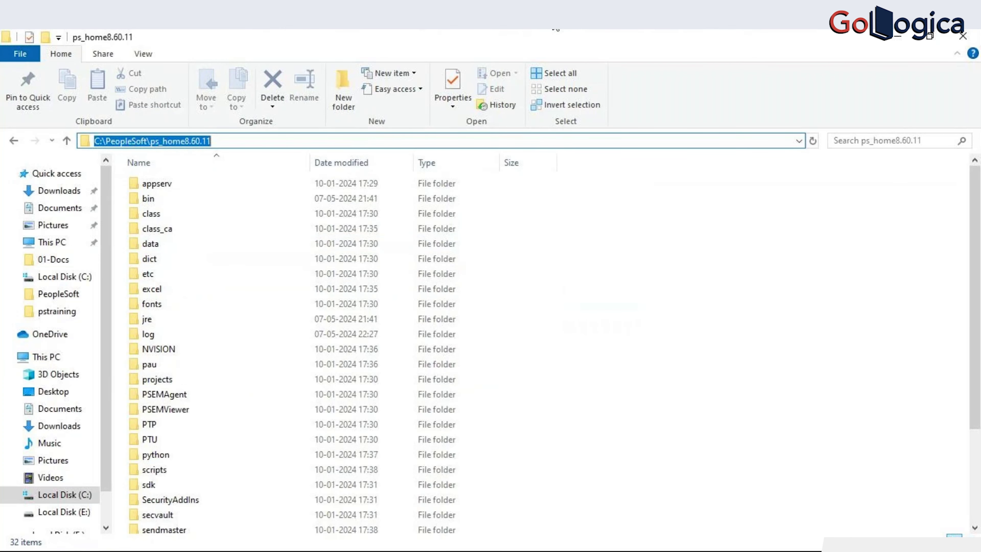
pyautogui.hotkey('alt', 'Tab')
pyautogui.hotkey('ctrl', 'v')
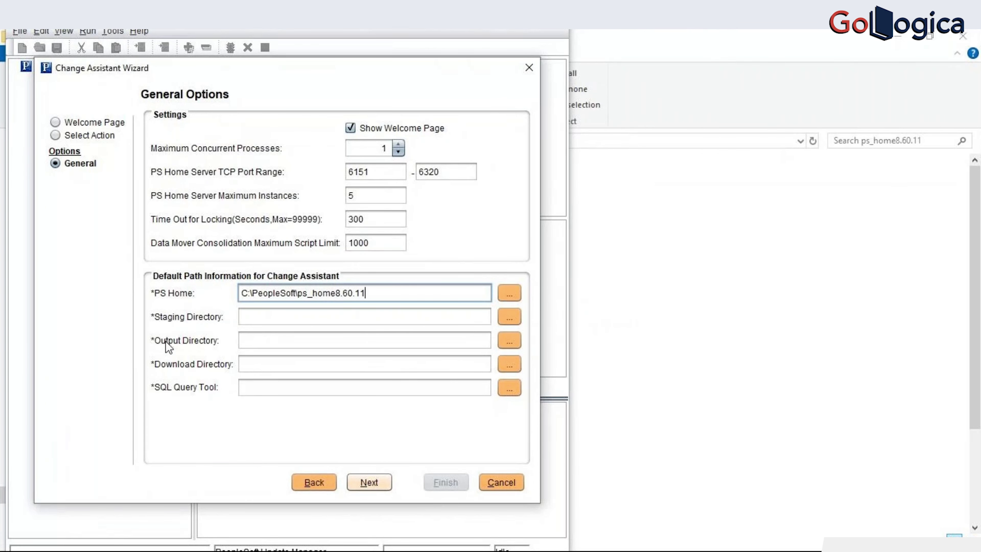
pyautogui.hotkey('alt', 'Tab')
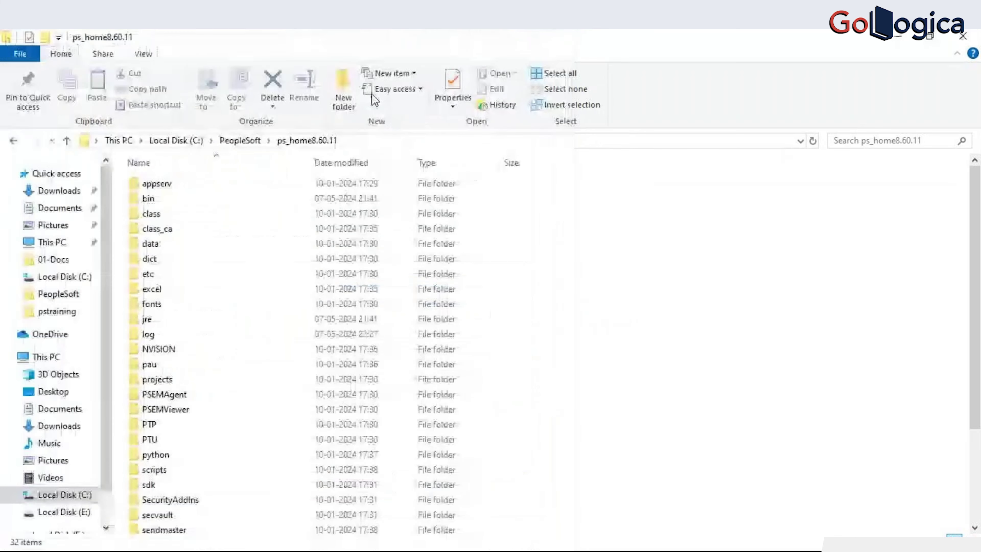
# - Create a new folder named staging in C:\PeopleSoft and open it
pyautogui.click(249, 141)
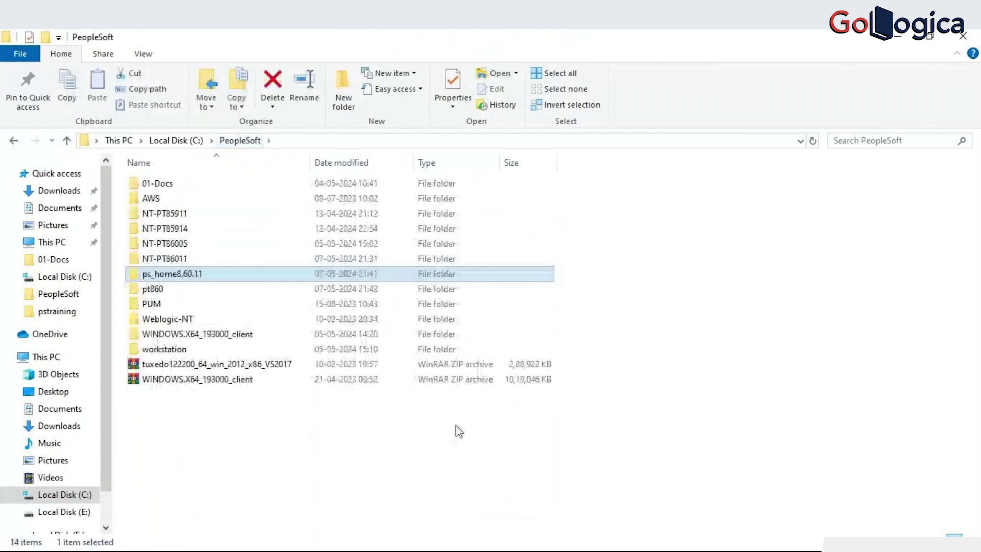
pyautogui.rightClick(458, 430)
pyautogui.moveTo(540, 392)
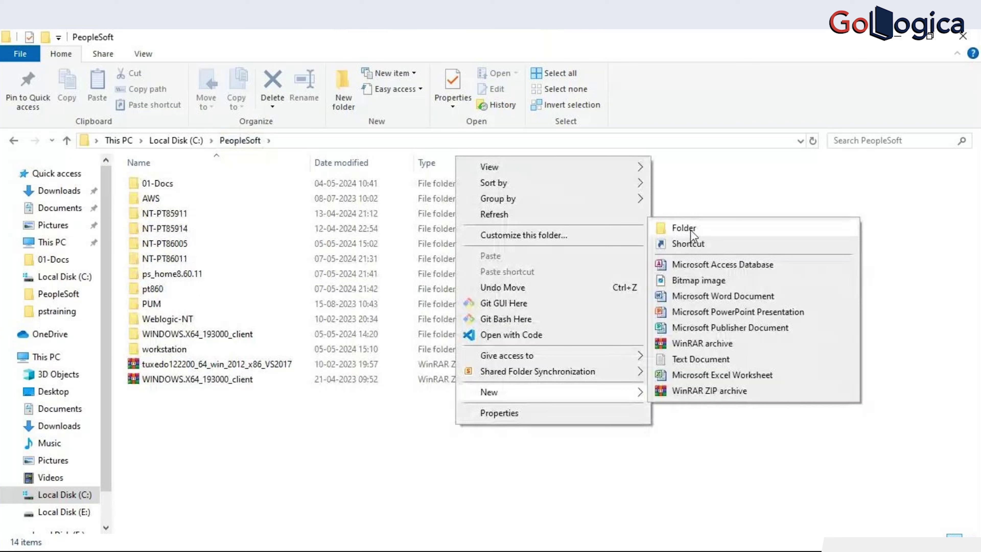
pyautogui.click(683, 228)
pyautogui.write('staging')
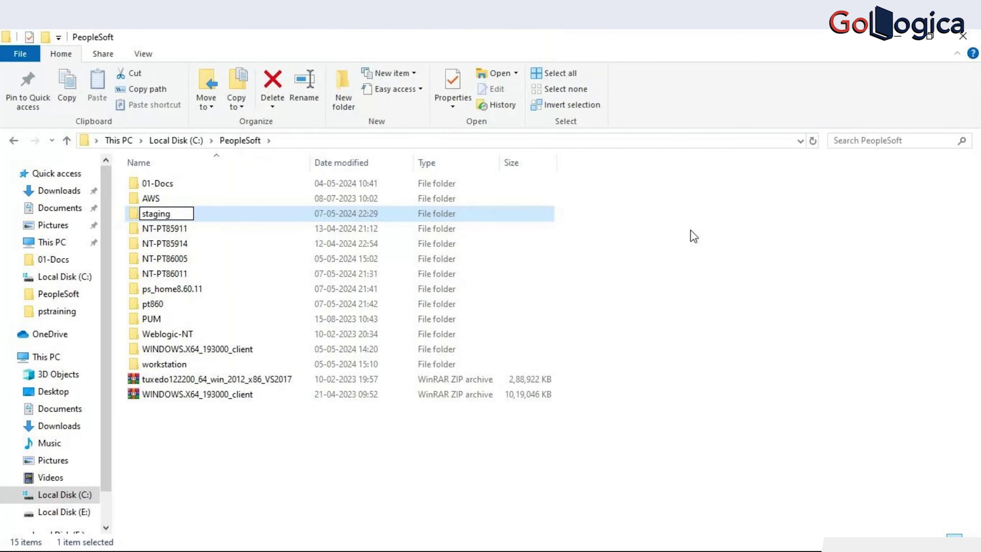
pyautogui.press('Return')
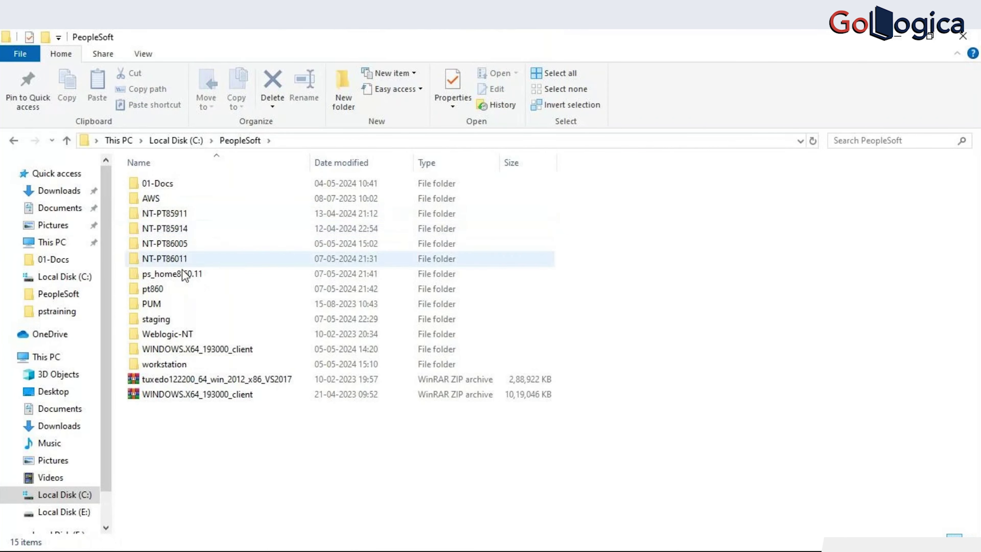
pyautogui.doubleClick(170, 319)
# - Set the wizard's Staging Directory to the C:\PeopleSoft\staging path
pyautogui.click(386, 140)
pyautogui.hotkey('ctrl', 'c')
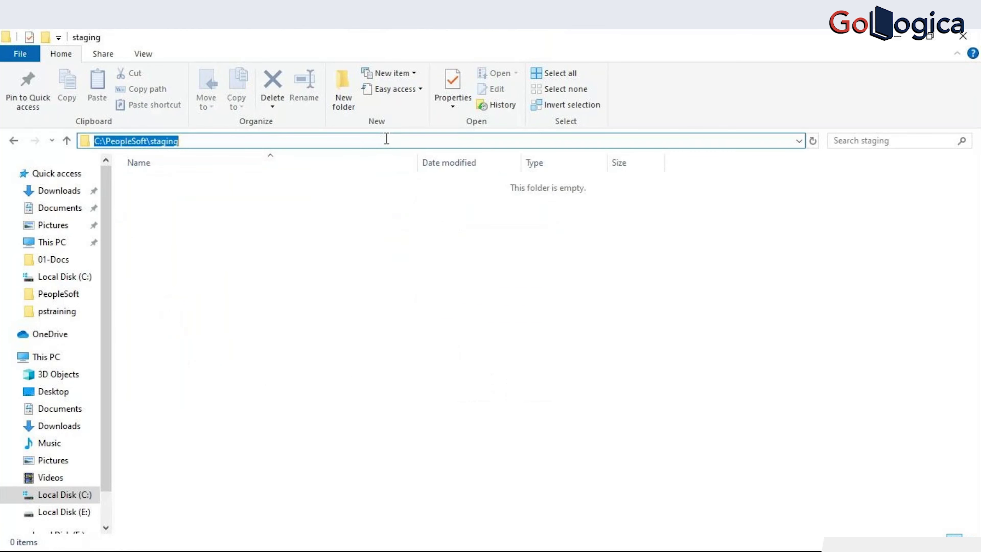
pyautogui.click(275, 246)
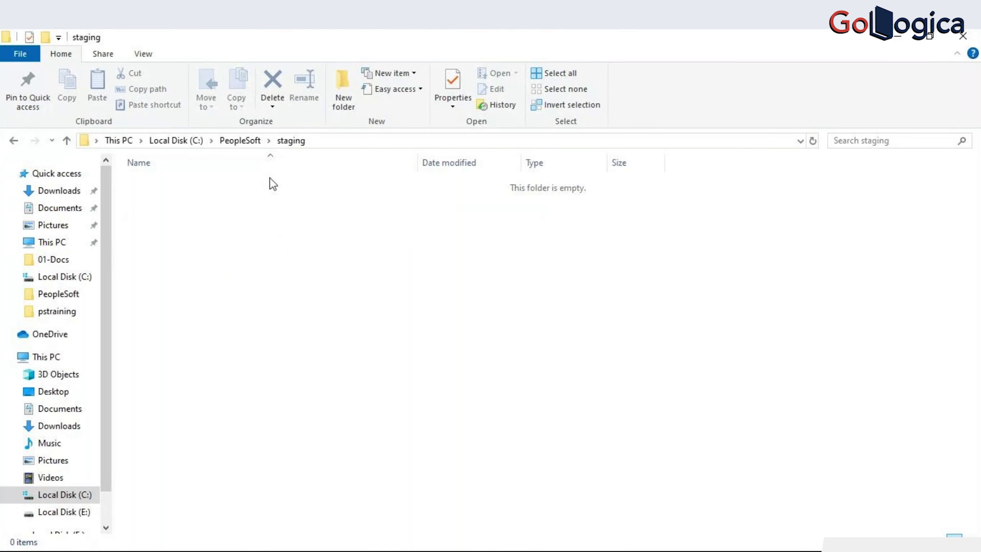
pyautogui.press('BackSpace')
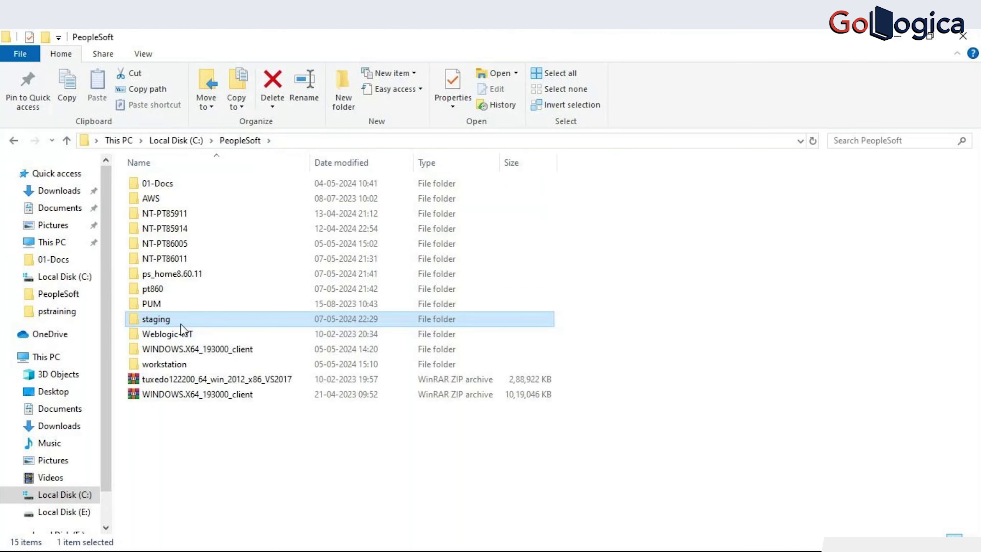
pyautogui.doubleClick(162, 319)
pyautogui.click(323, 143)
pyautogui.hotkey('alt', 'Tab')
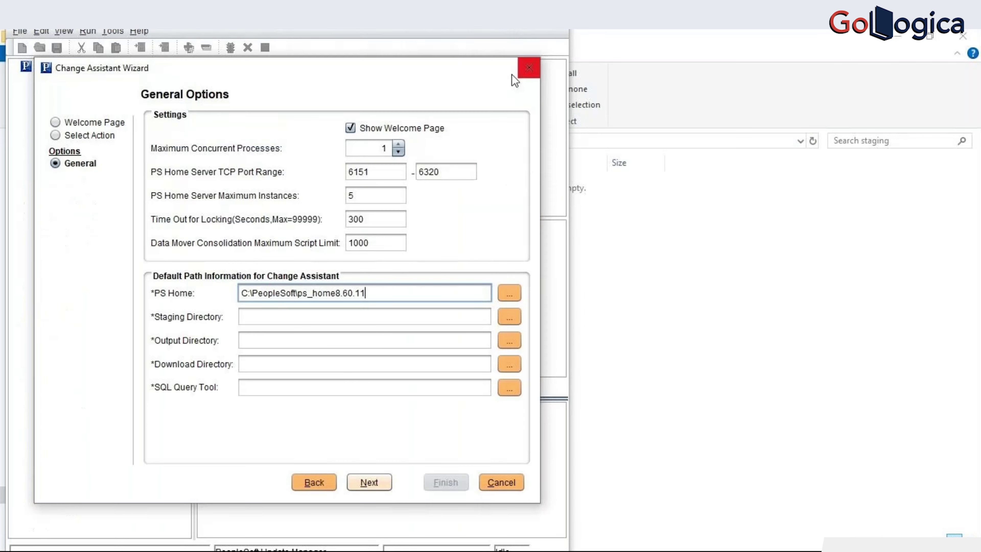
pyautogui.click(365, 316)
pyautogui.hotkey('ctrl', 'v')
pyautogui.click(299, 346)
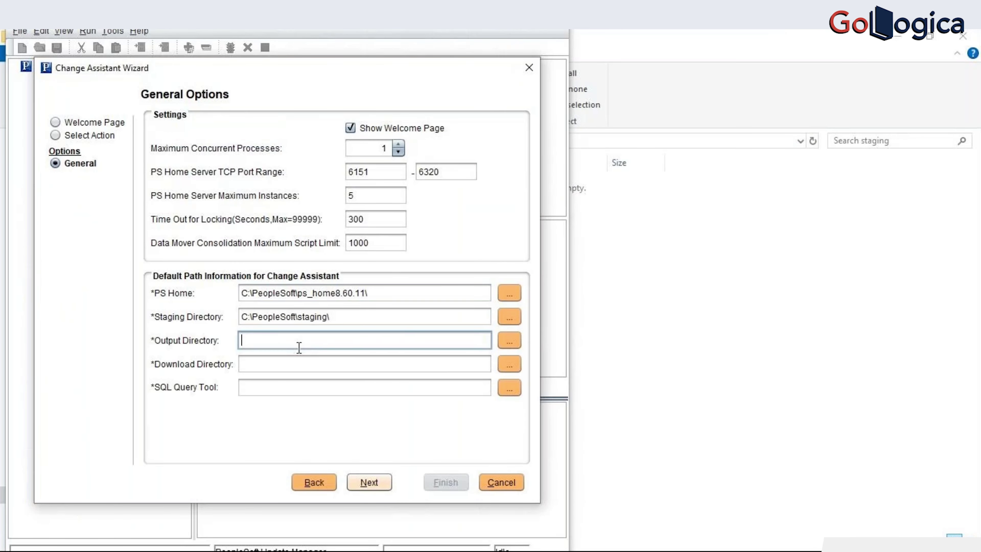
pyautogui.hotkey('alt', 'Tab')
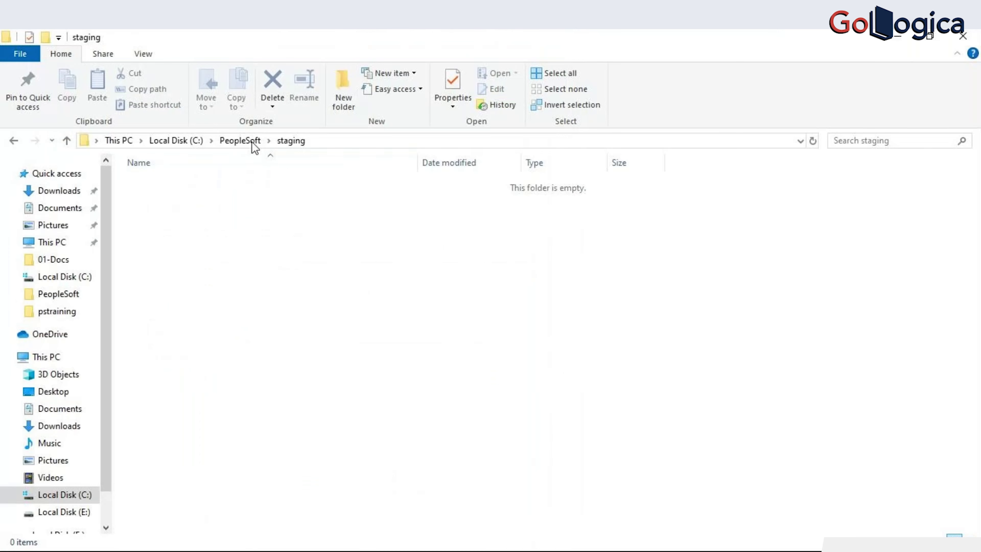
pyautogui.click(252, 142)
# - Create a new folder named output in C:\PeopleSoft and open it
pyautogui.rightClick(381, 452)
pyautogui.moveTo(444, 415)
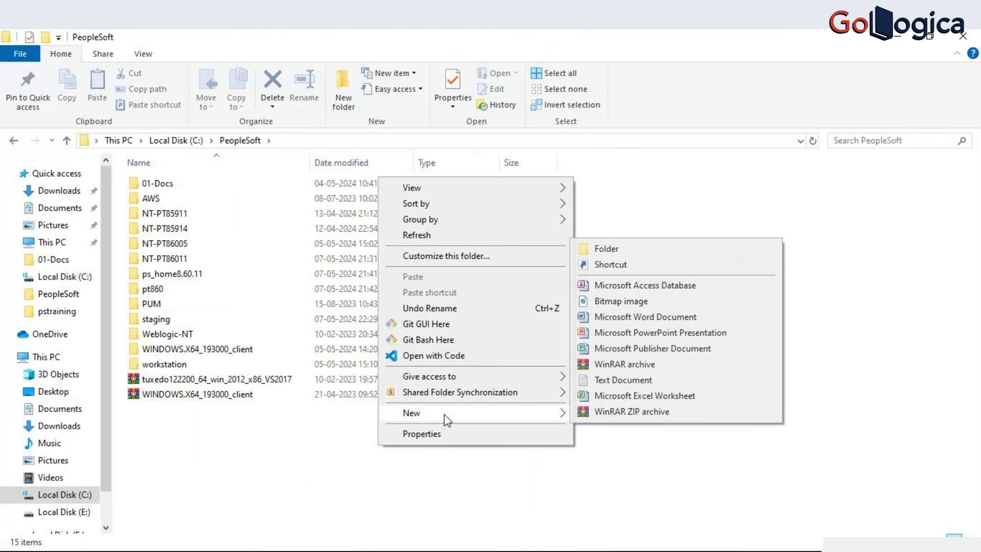
pyautogui.click(609, 251)
pyautogui.write('ou')
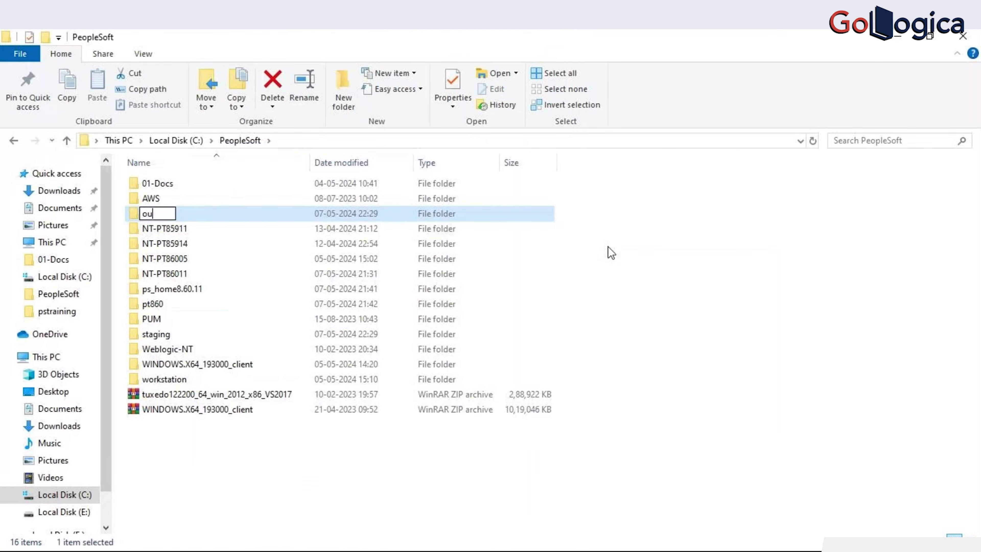
pyautogui.write('tput')
pyautogui.click(606, 251)
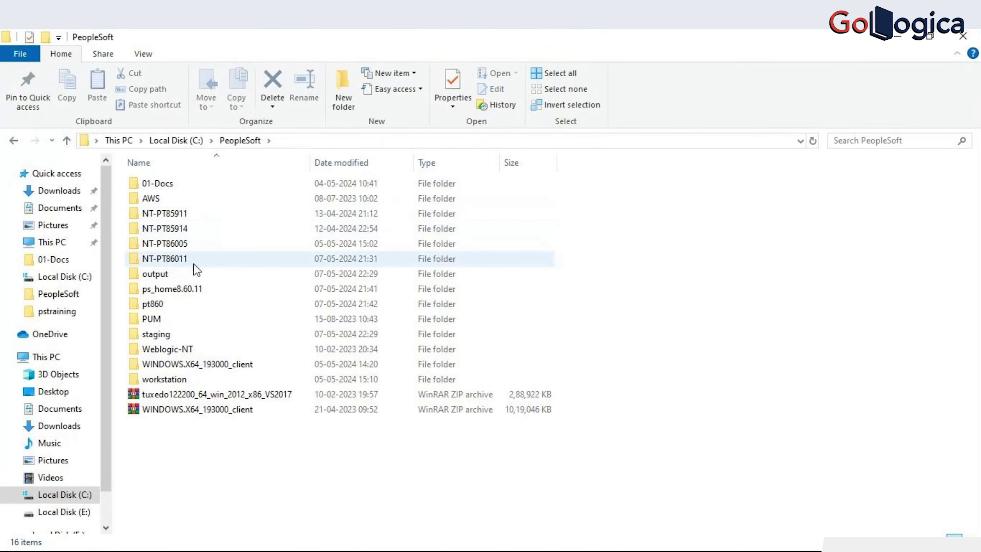
pyautogui.doubleClick(162, 274)
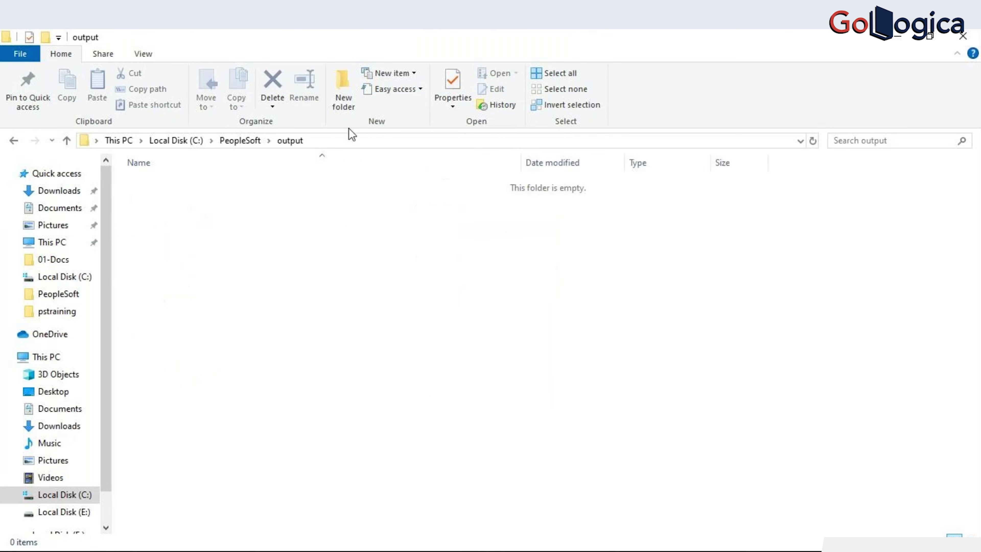
# - Set the wizard's Output Directory to C:\PeopleSoft\output\ with a trailing backslash
pyautogui.click(387, 140)
pyautogui.hotkey('ctrl', 'c')
pyautogui.hotkey('alt', 'Tab')
pyautogui.click(306, 338)
pyautogui.hotkey('ctrl', 'v')
pyautogui.write('\\')
pyautogui.click(282, 371)
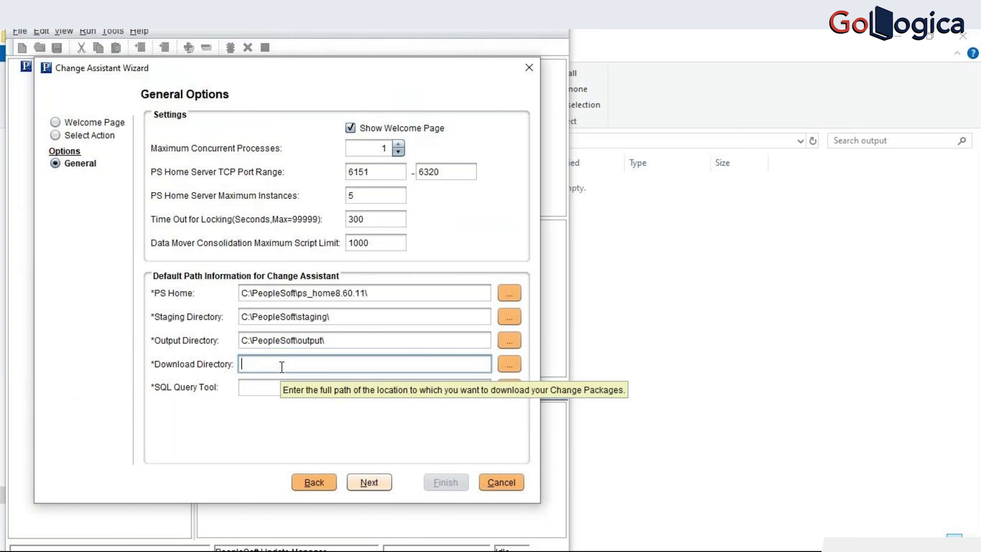
pyautogui.click(570, 315)
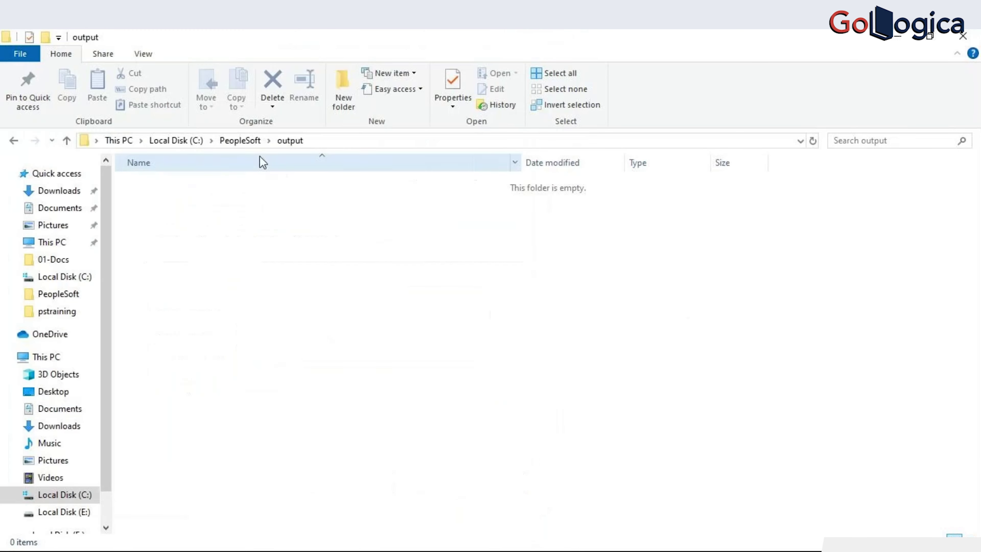
pyautogui.click(177, 141)
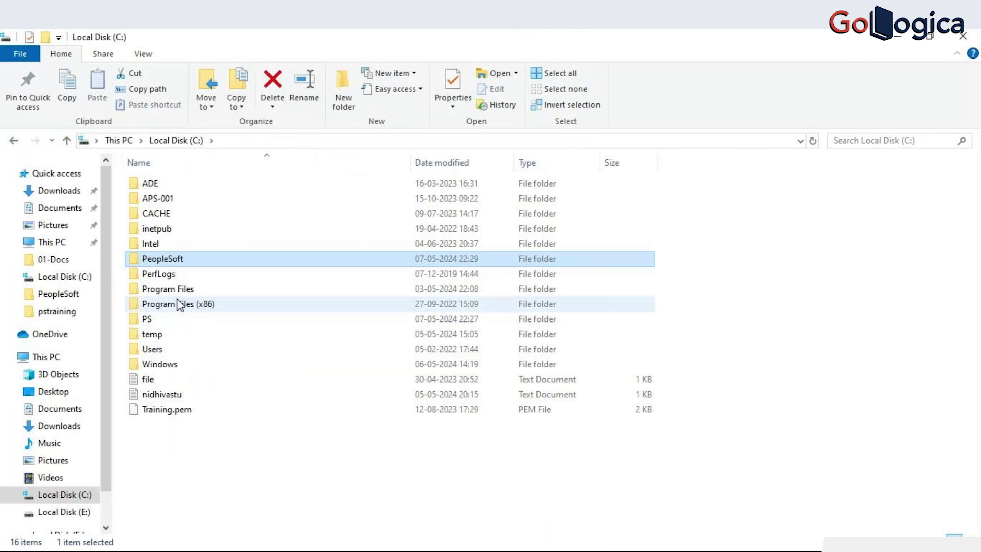
# - Set the Download Directory to C:\PeopleSoft\ps_home8.60.11\PTP, the folder holding updPATCH860
pyautogui.doubleClick(179, 260)
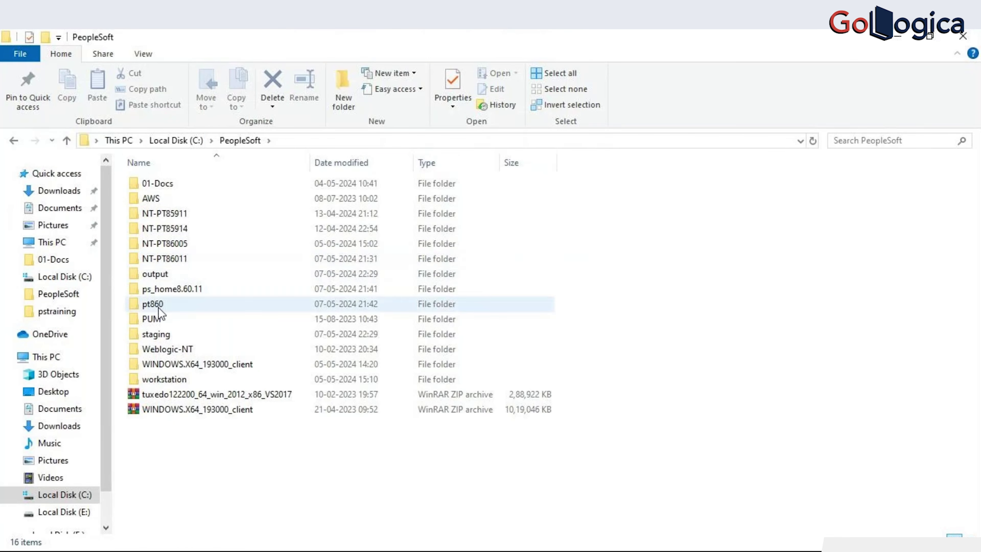
pyautogui.doubleClick(168, 291)
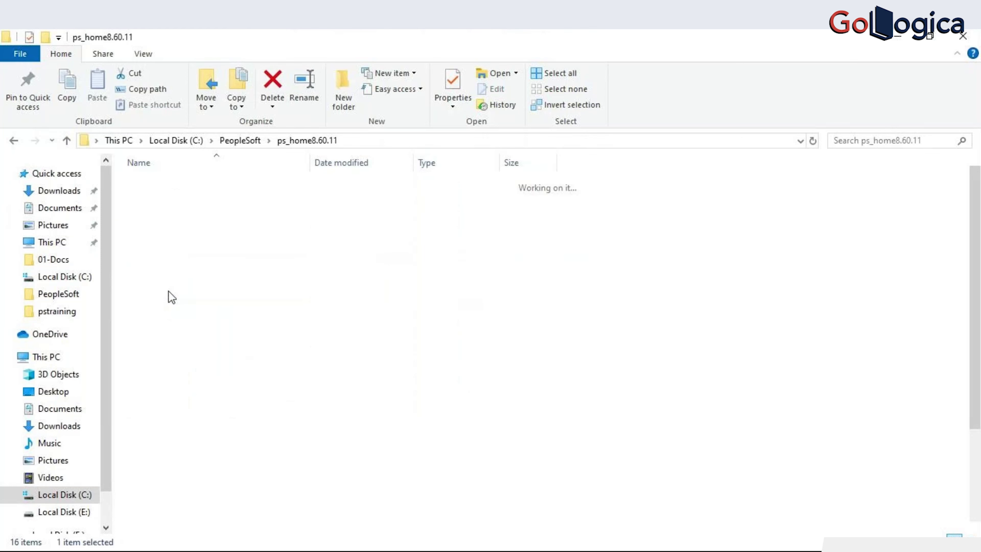
pyautogui.click(177, 294)
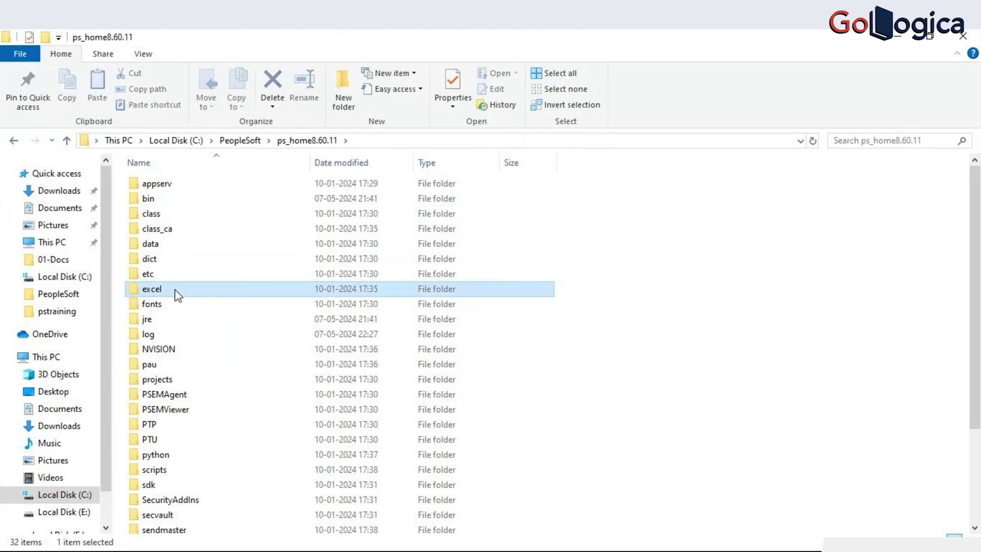
pyautogui.doubleClick(148, 424)
pyautogui.click(406, 142)
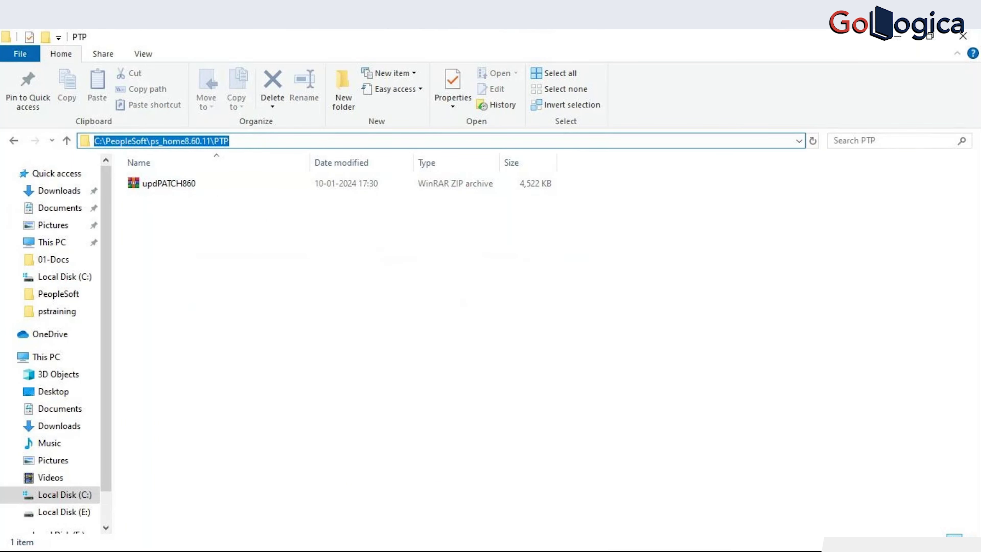
pyautogui.hotkey('alt', 'Tab')
pyautogui.hotkey('ctrl', 'v')
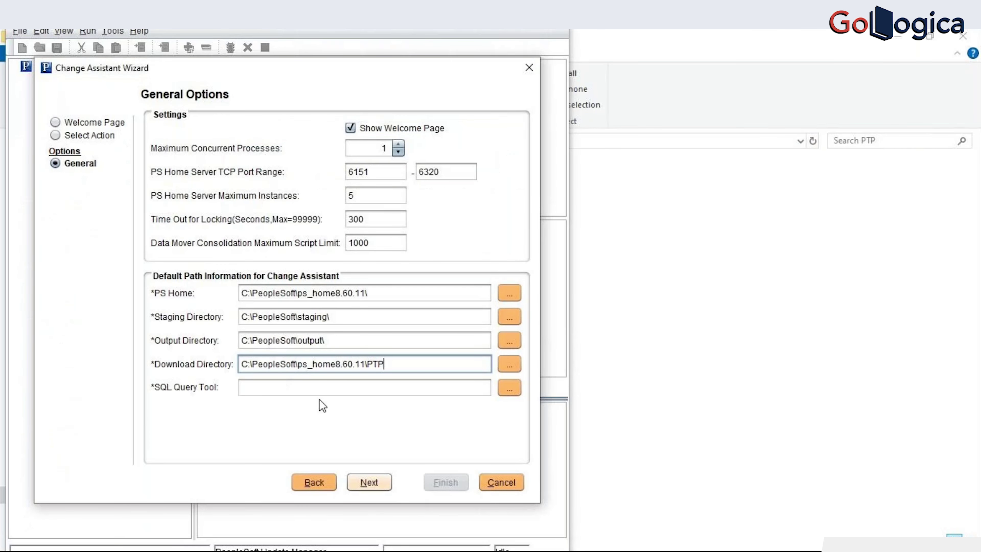
pyautogui.hotkey('alt', 'Tab')
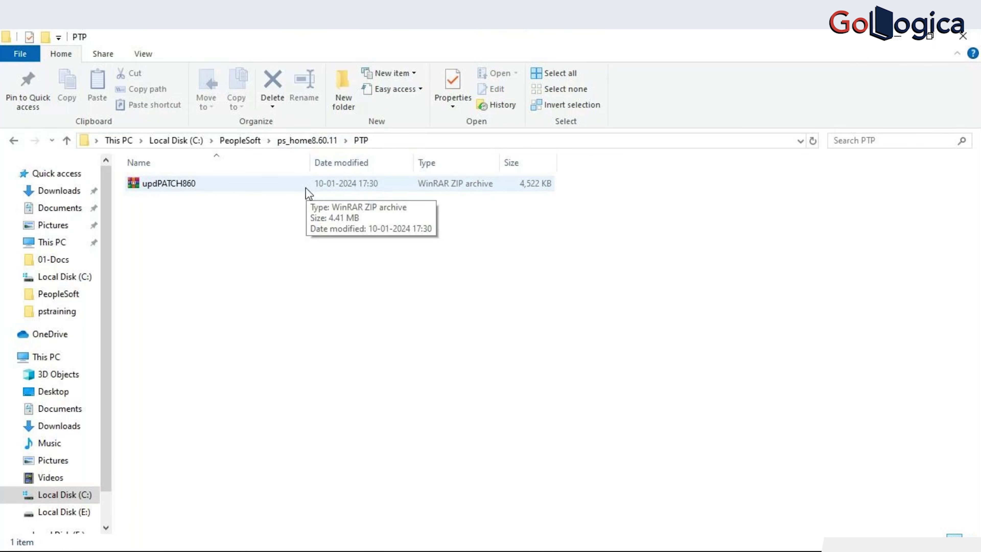
pyautogui.hotkey('alt', 'Tab')
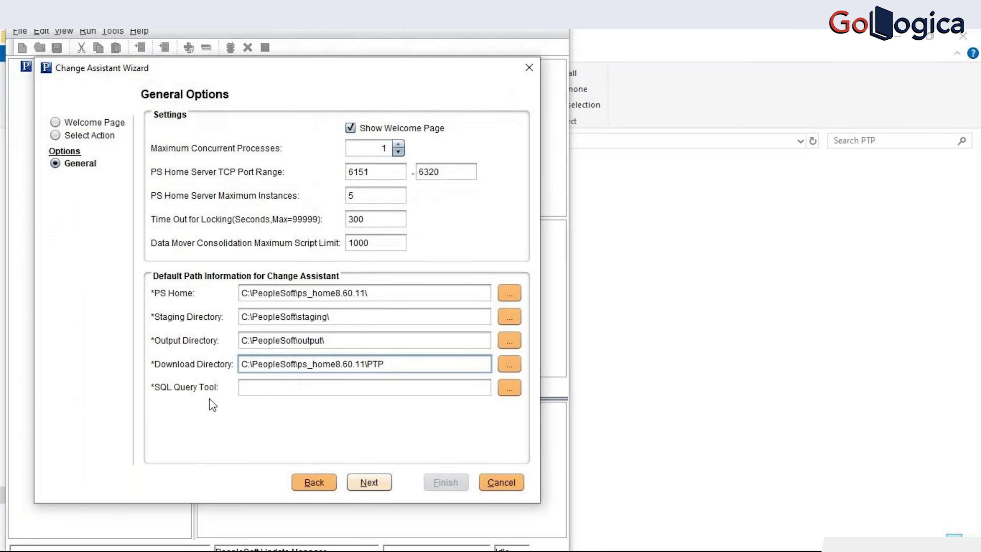
pyautogui.hotkey('alt', 'Tab')
pyautogui.click(240, 141)
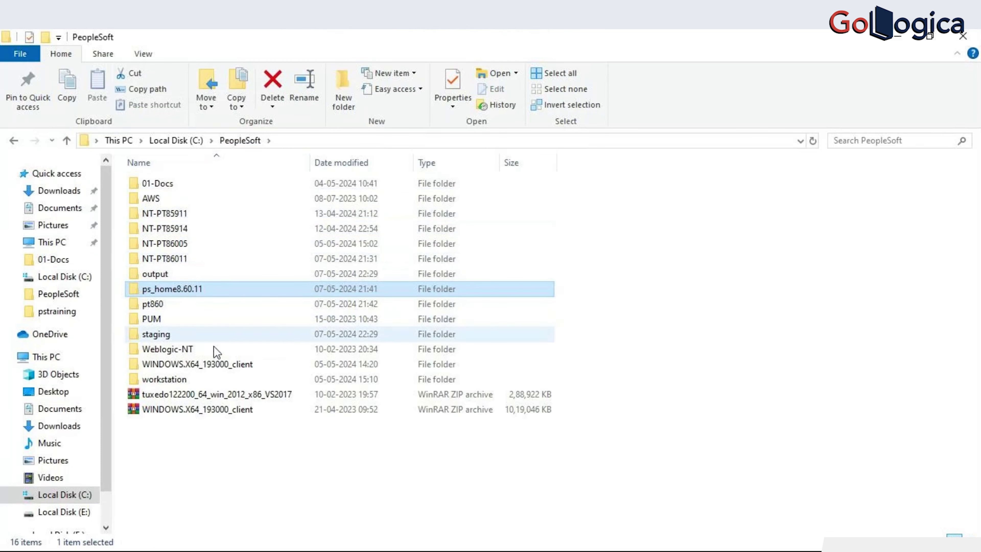
# - Browse to the oracle_client\product\19.0.0\client_1\bin folder and locate sqlplus
pyautogui.doubleClick(186, 380)
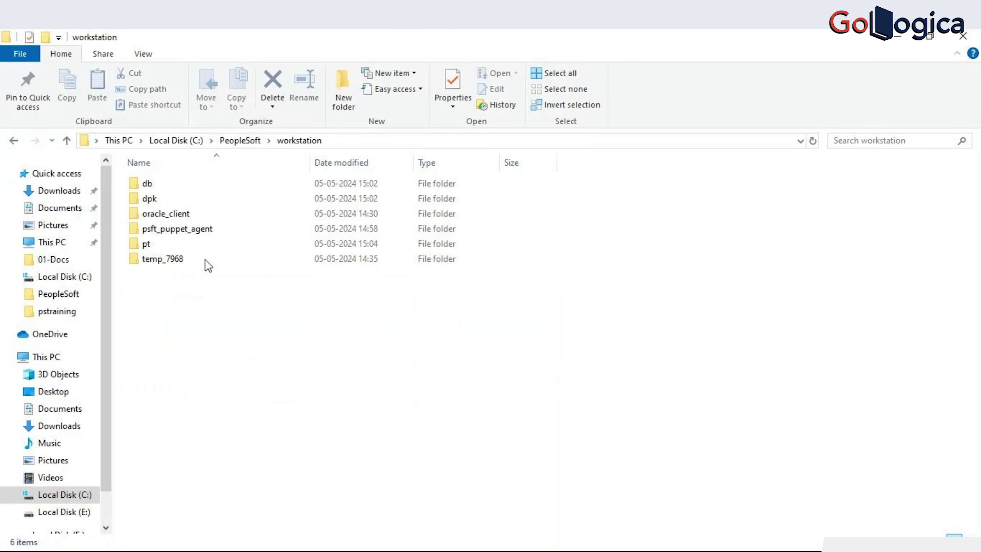
pyautogui.doubleClick(189, 219)
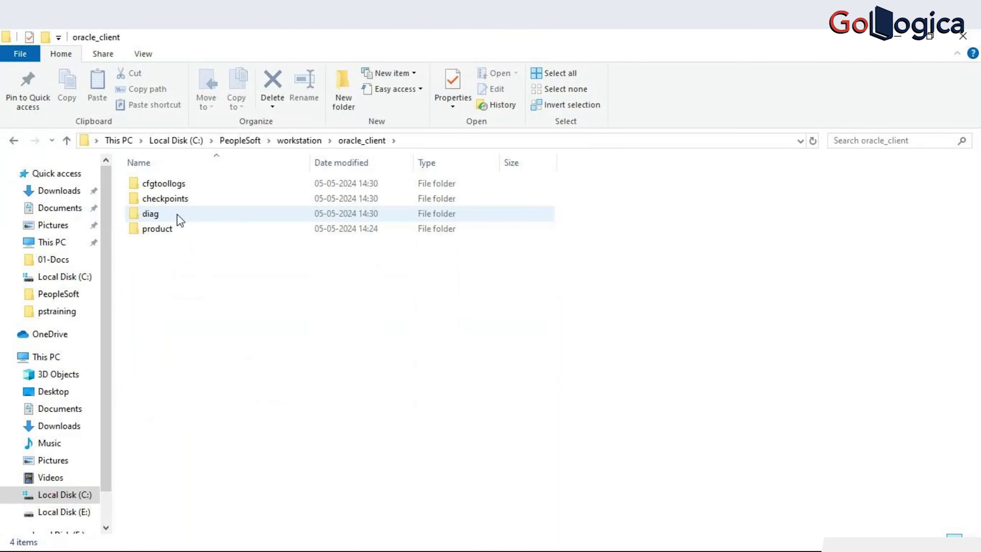
pyautogui.doubleClick(177, 227)
pyautogui.doubleClick(198, 187)
pyautogui.doubleClick(198, 189)
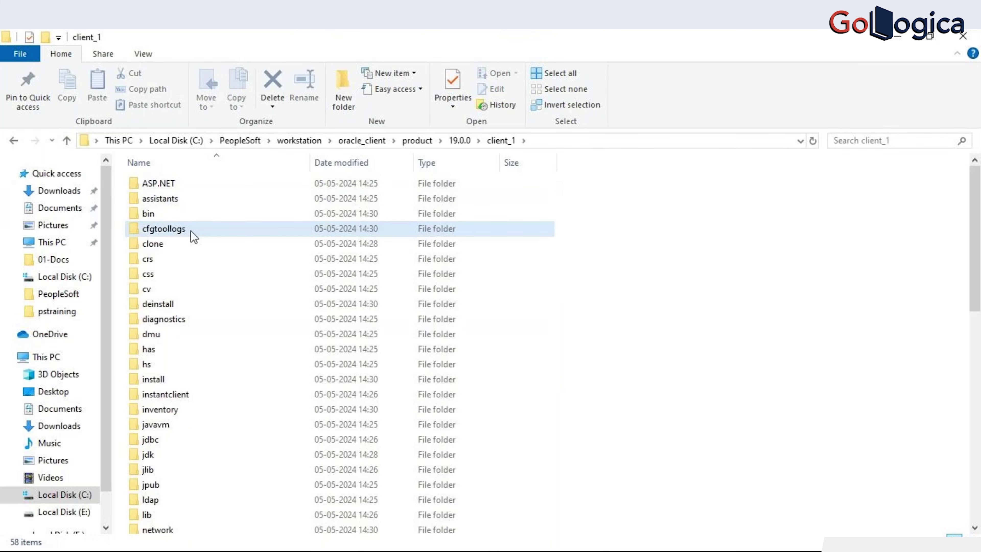
pyautogui.doubleClick(155, 198)
pyautogui.click(498, 140)
pyautogui.click(157, 214)
pyautogui.doubleClick(156, 213)
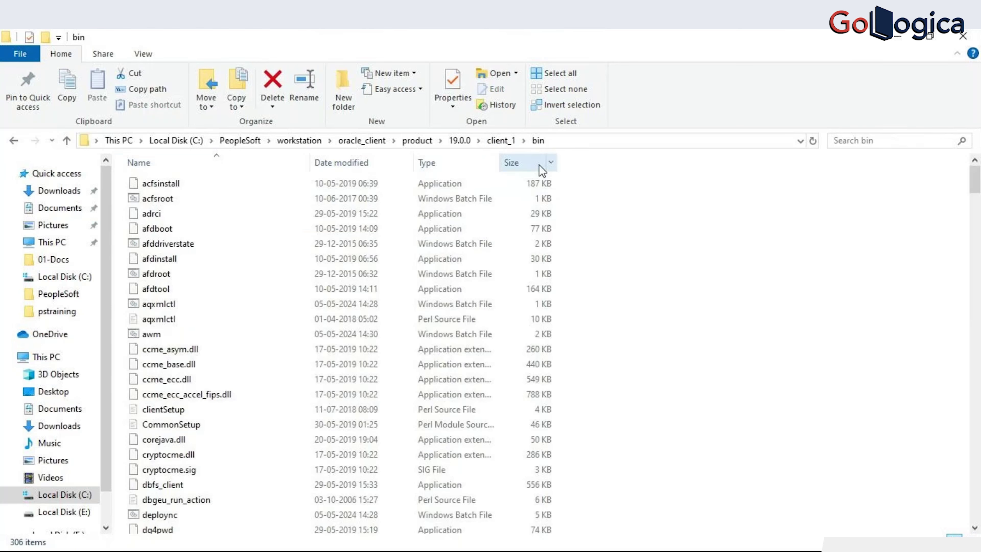
pyautogui.write('sql')
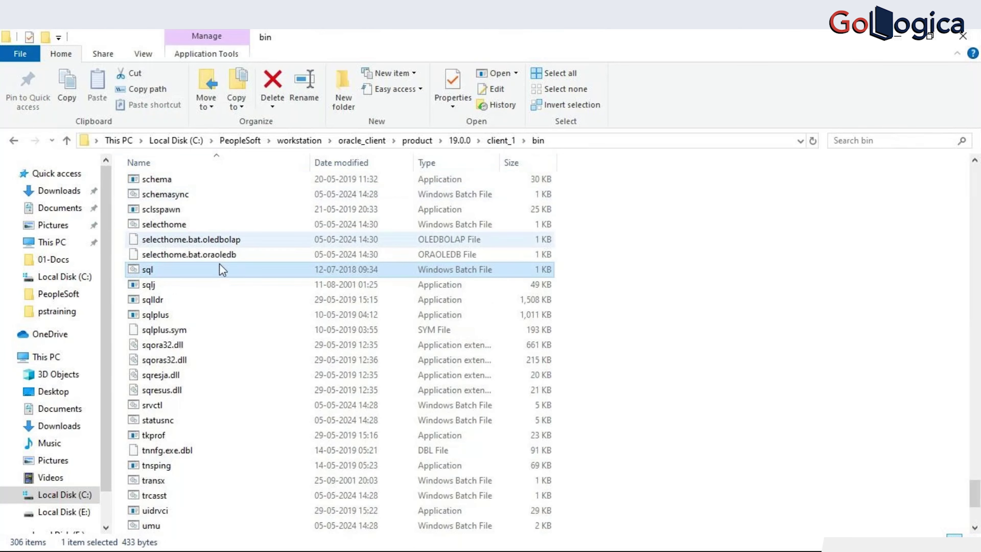
pyautogui.click(191, 316)
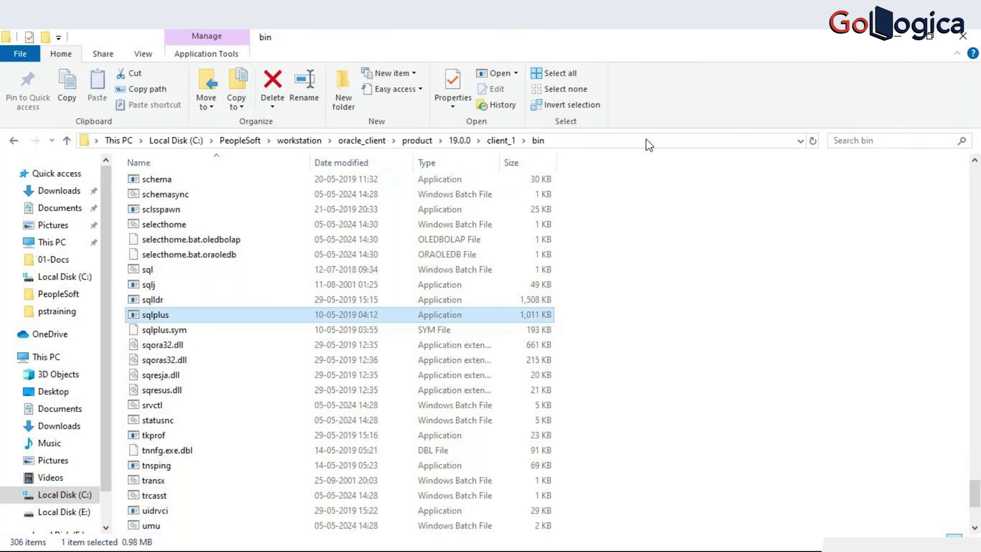
# - Build the full bin\sqlplus.exe path in Notepad++ from the copied bin folder path
pyautogui.click(626, 140)
pyautogui.hotkey('ctrl', 'c')
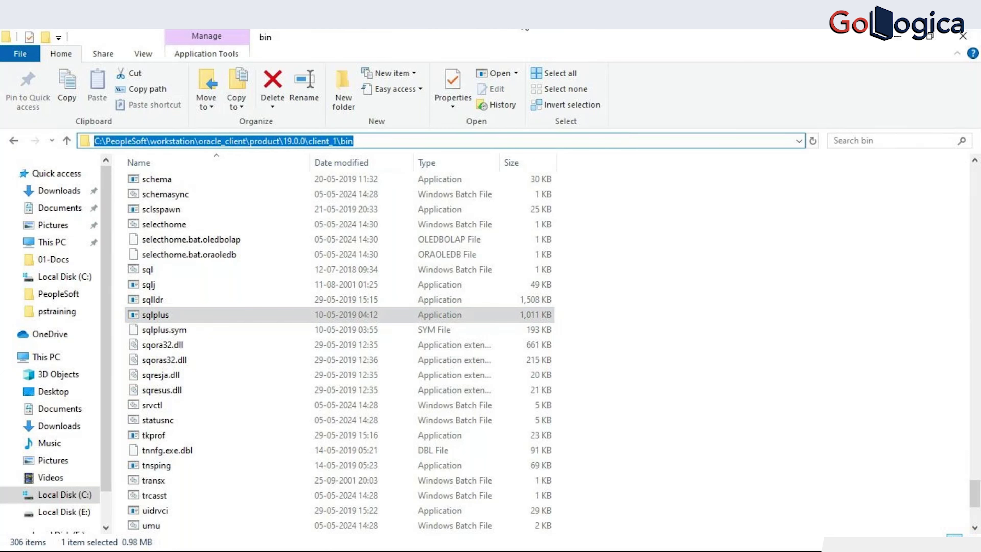
pyautogui.hotkey('alt', 'Tab')
pyautogui.press('Return')
pyautogui.press('Return')
pyautogui.press('Return')
pyautogui.press('Return')
pyautogui.press('Return')
pyautogui.press('Return')
pyautogui.press('Return')
pyautogui.press('Return')
pyautogui.press('Return')
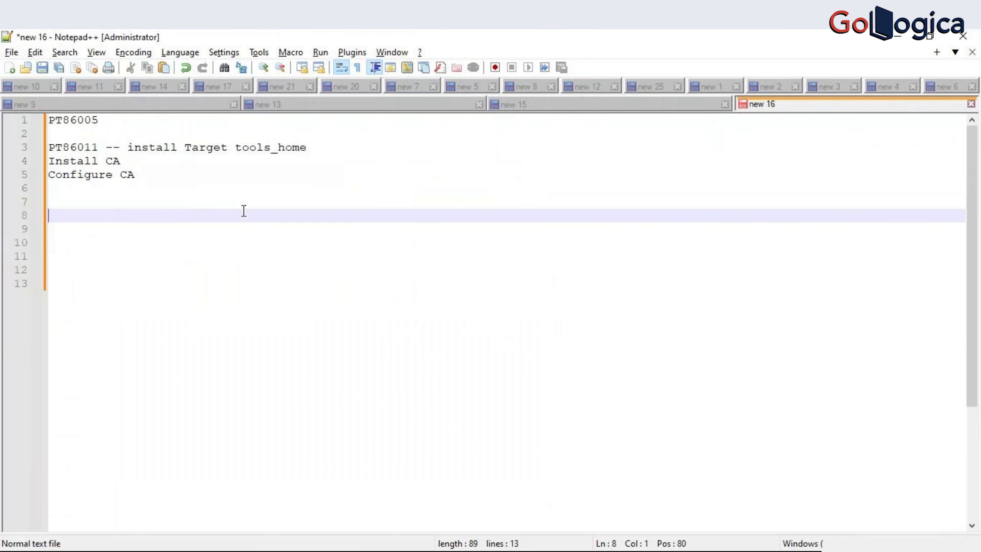
pyautogui.hotkey('ctrl', 'v')
pyautogui.write('\\sqlplus')
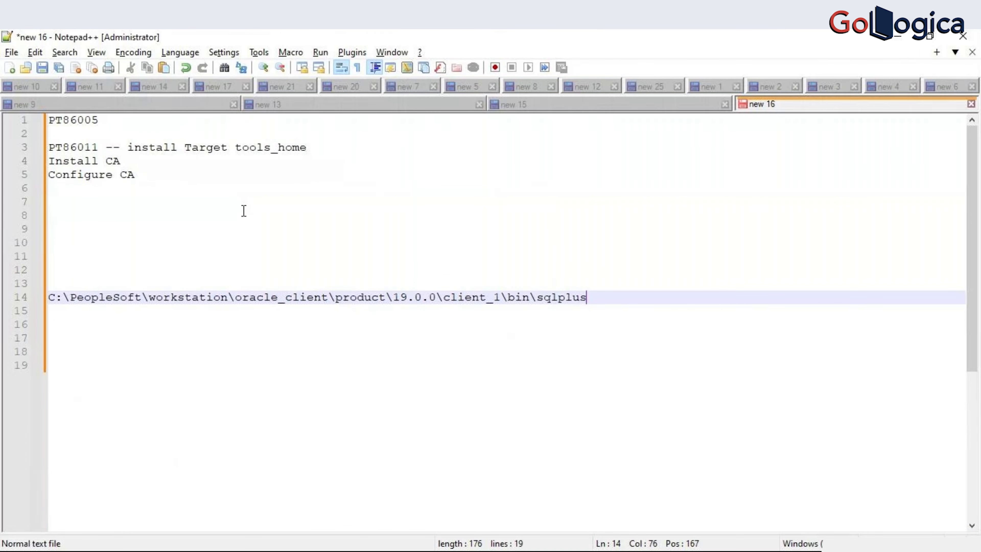
pyautogui.write('.exe')
pyautogui.moveTo(665, 303); pyautogui.dragTo(2, 299)
pyautogui.hotkey('ctrl', 'x')
# - Paste the sqlplus.exe path into SQL Query Tool and accept the general options
pyautogui.hotkey('alt', 'Tab')
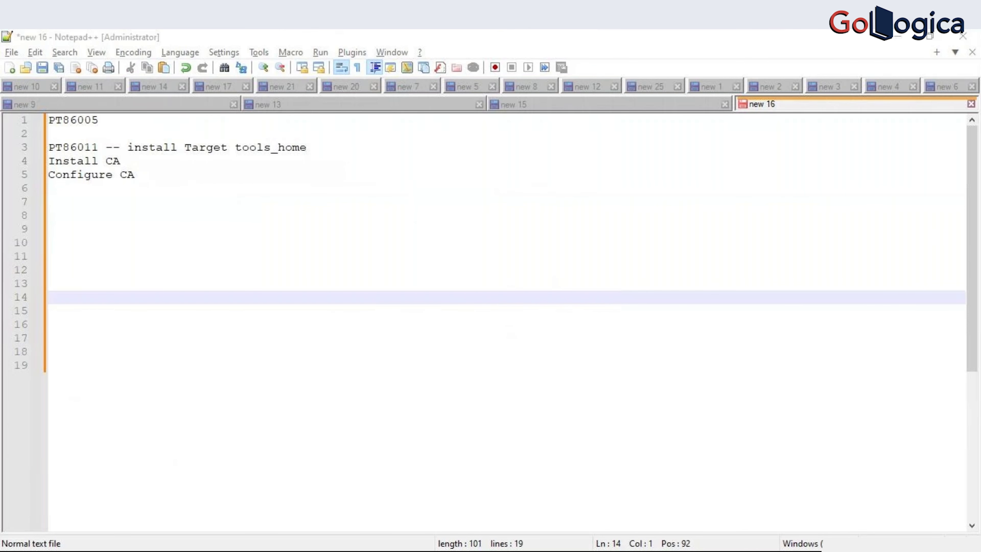
pyautogui.write('\\PeopleSoft\\ps_home8.60.11\\PTP')
pyautogui.press('Tab')
pyautogui.hotkey('ctrl', 'v')
pyautogui.click(369, 483)
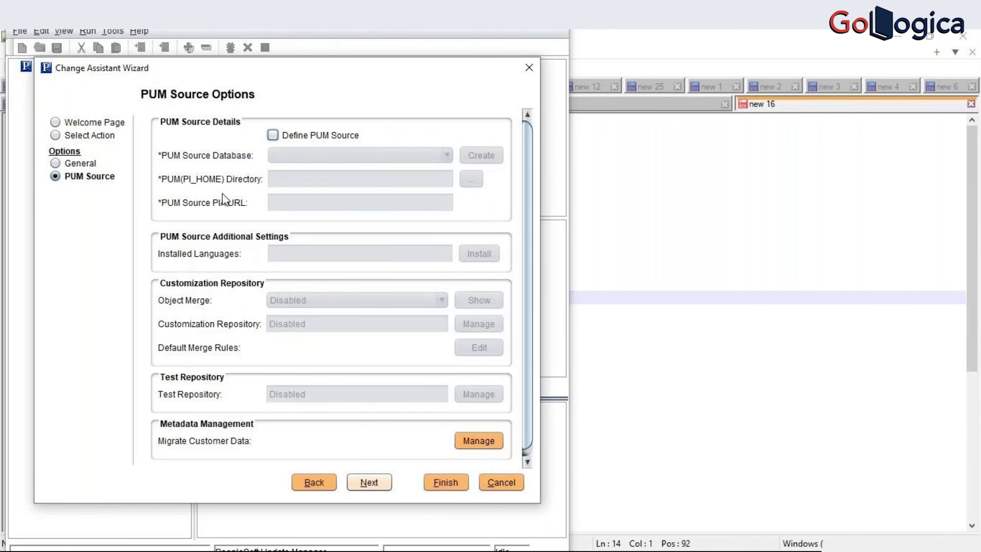
# - Pass the EM Hub and additional options, then choose 'Apply a Patch to Your Current PeopleTools Release'
pyautogui.scroll(-1, 238, 320)
pyautogui.click(369, 483)
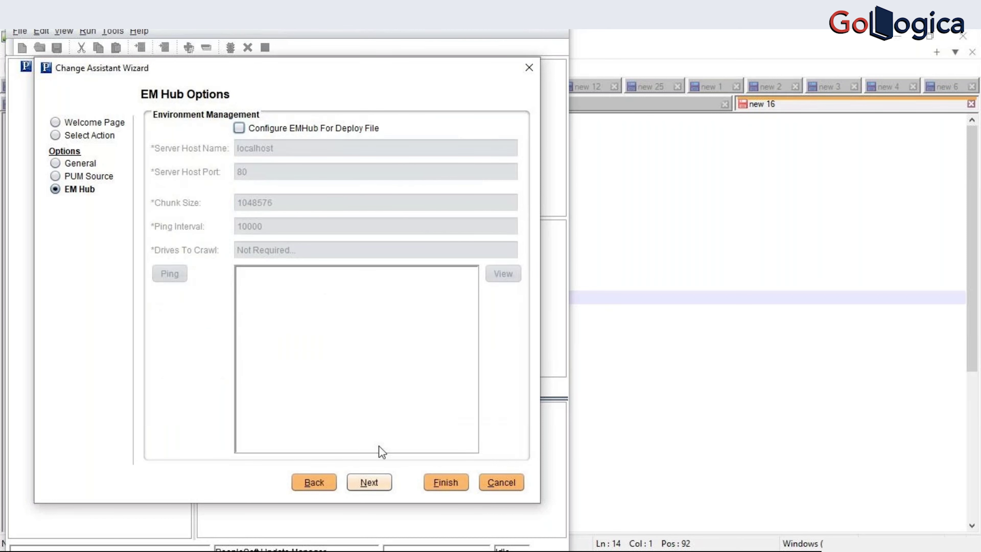
pyautogui.click(370, 481)
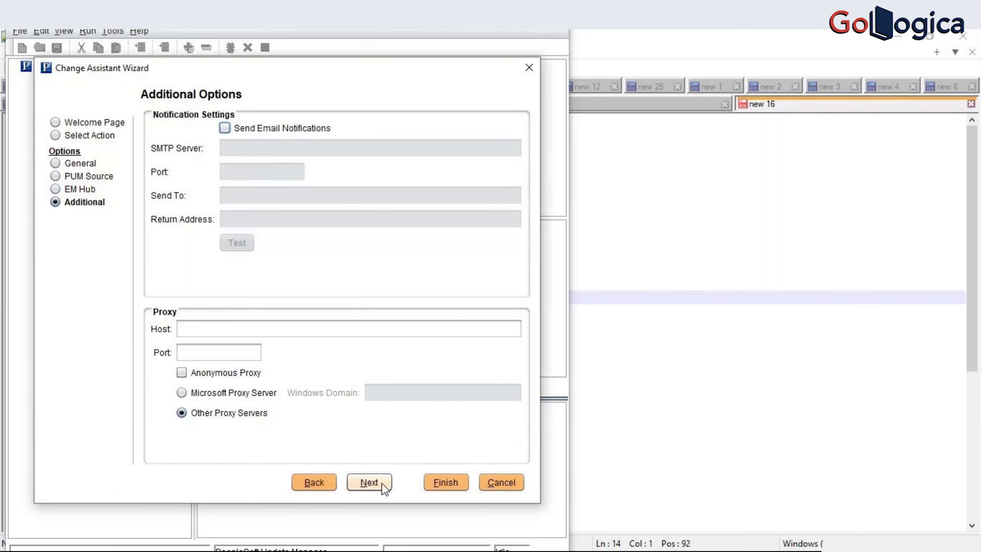
pyautogui.click(370, 482)
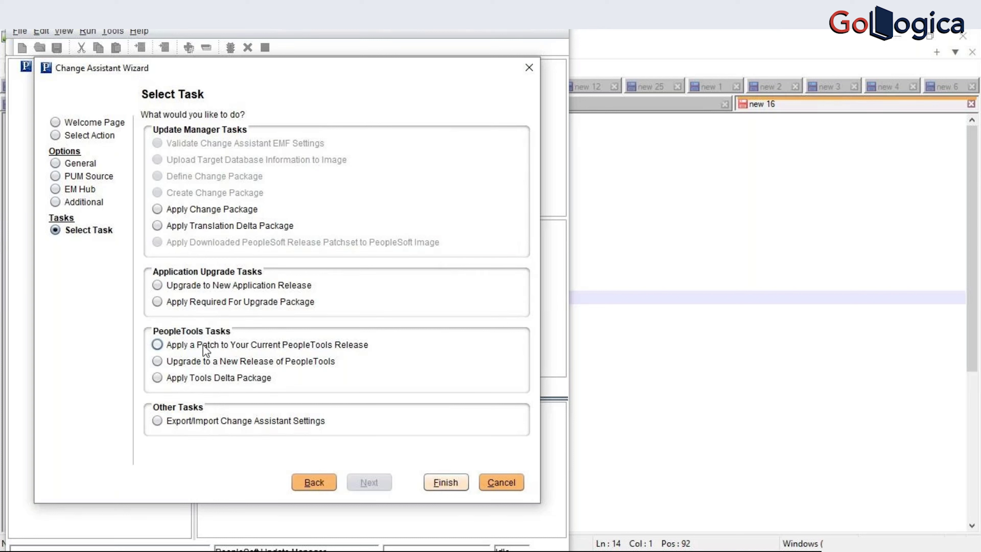
pyautogui.click(157, 344)
pyautogui.click(437, 480)
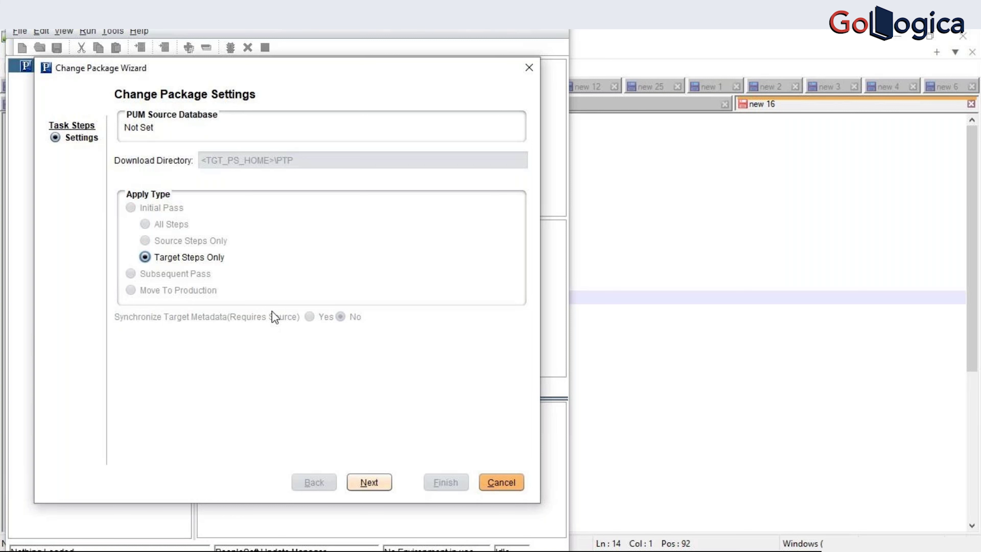
# - Check the empty target database list and start creating a new database definition
pyautogui.click(380, 486)
pyautogui.click(350, 119)
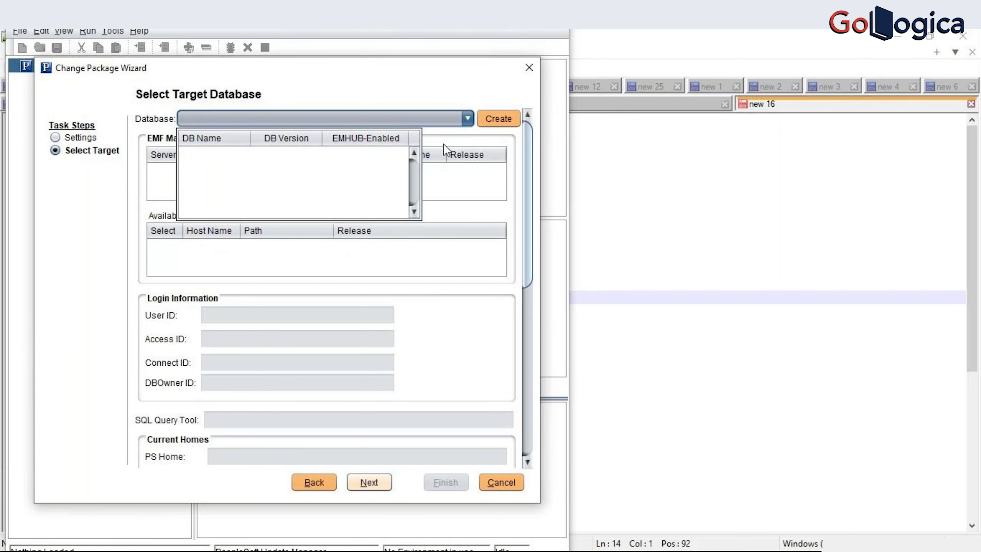
pyautogui.click(502, 123)
pyautogui.click(485, 123)
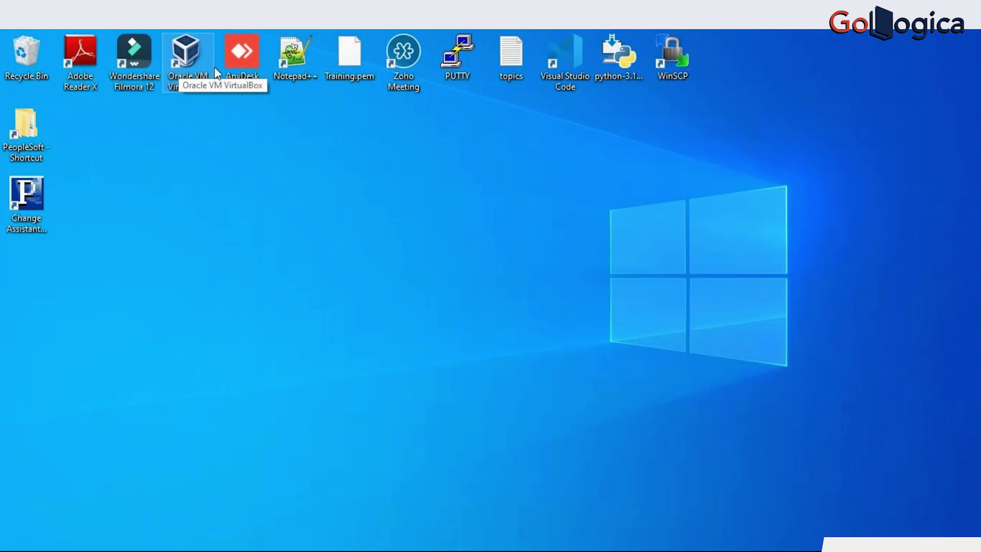
# - Launch VirtualBox Manager, dismiss the update notice, and return to the Database Name field
pyautogui.doubleClick(178, 77)
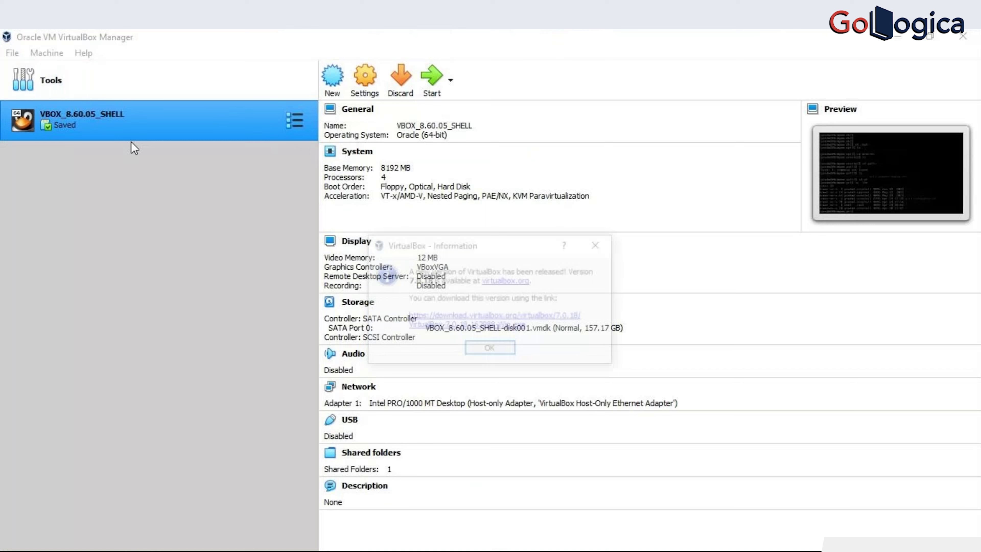
pyautogui.click(494, 347)
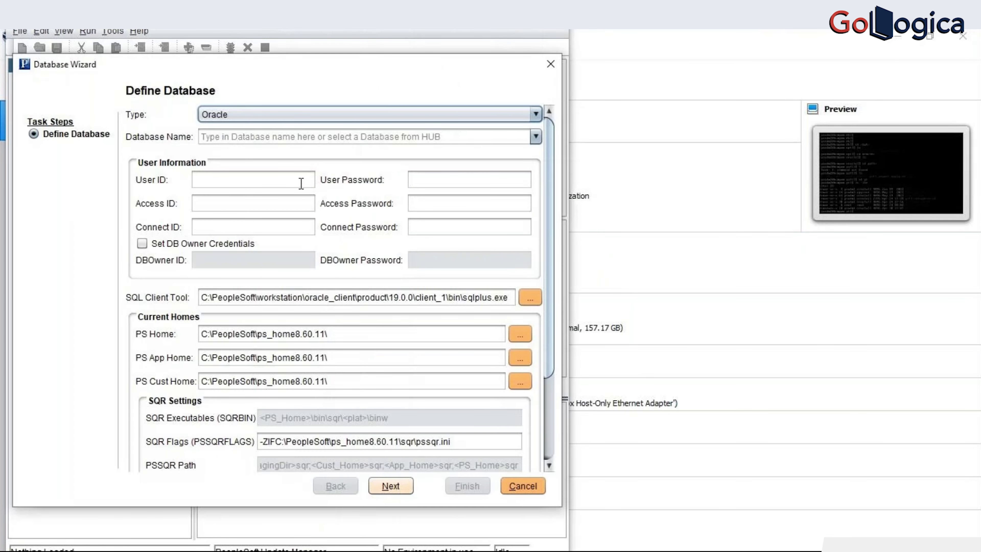
pyautogui.click(284, 135)
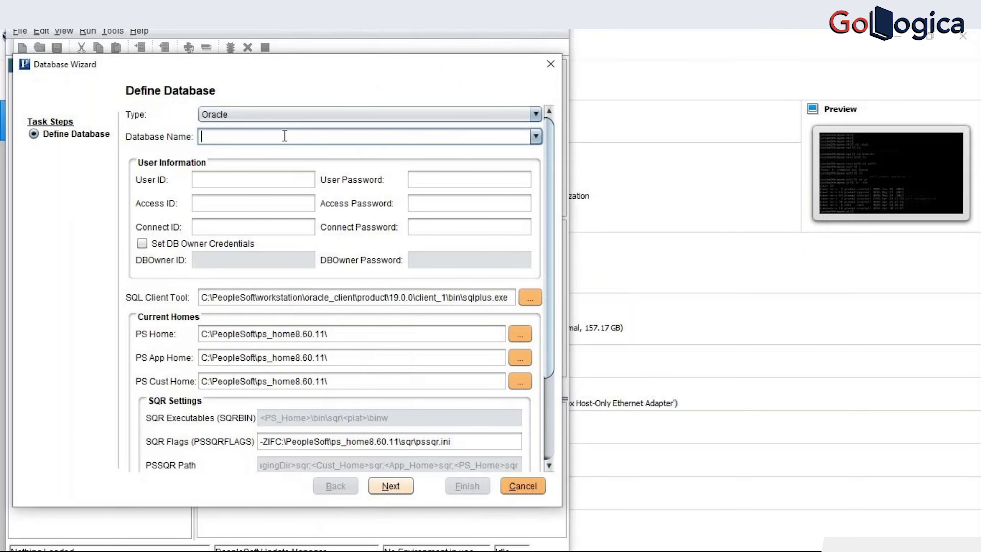
# - Enter database name HR92U046 and user ID PS with its password
pyautogui.write('HR92U046')
pyautogui.press('Tab')
pyautogui.write('PS')
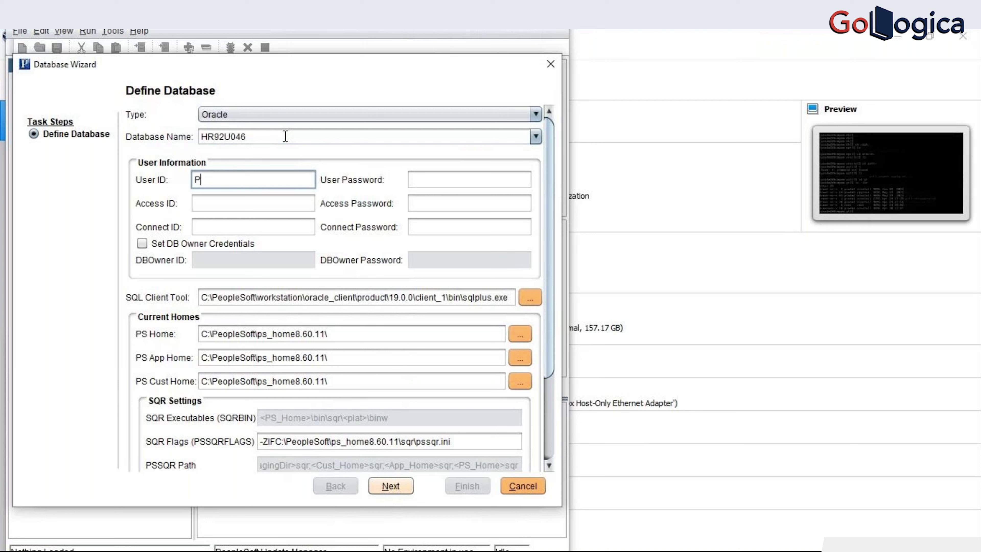
pyautogui.press('Tab')
pyautogui.write('PS')
pyautogui.press('Tab')
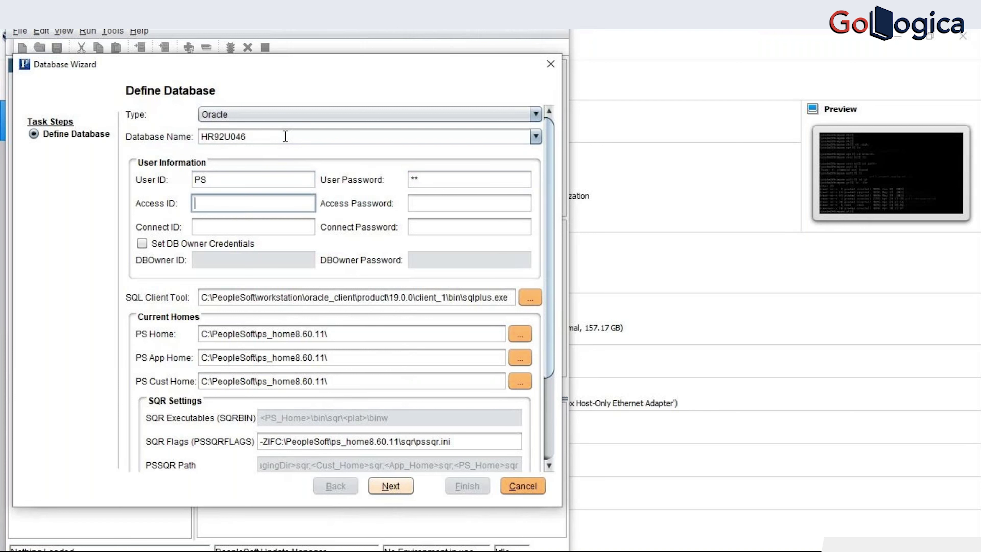
pyautogui.press('Tab')
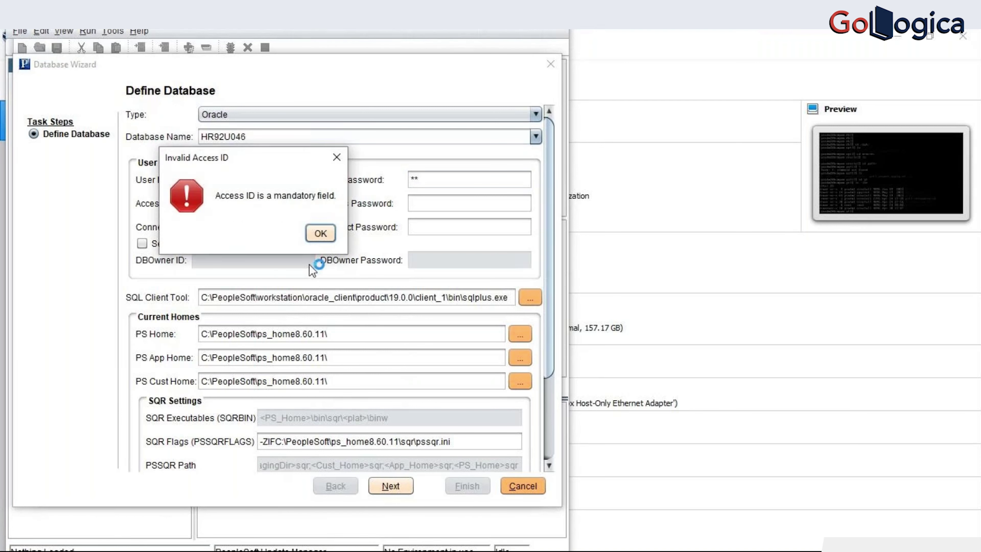
pyautogui.press('Return')
# - Enter access ID SYSADM and connect ID people with their passwords, then submit
pyautogui.click(232, 206)
pyautogui.write('SYSADM')
pyautogui.press('Tab')
pyautogui.write('SYSADM')
pyautogui.press('Tab')
pyautogui.write('people')
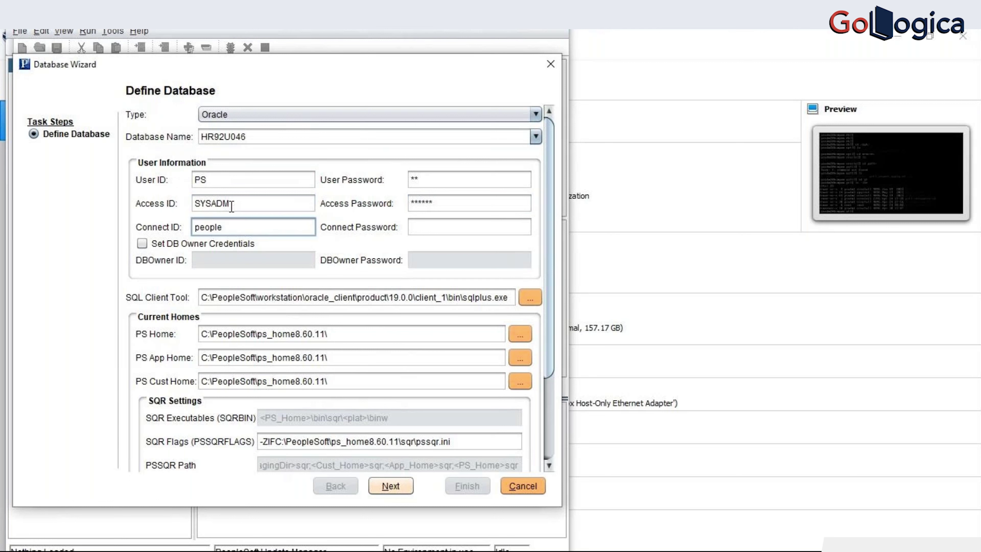
pyautogui.press('Tab')
pyautogui.write('people')
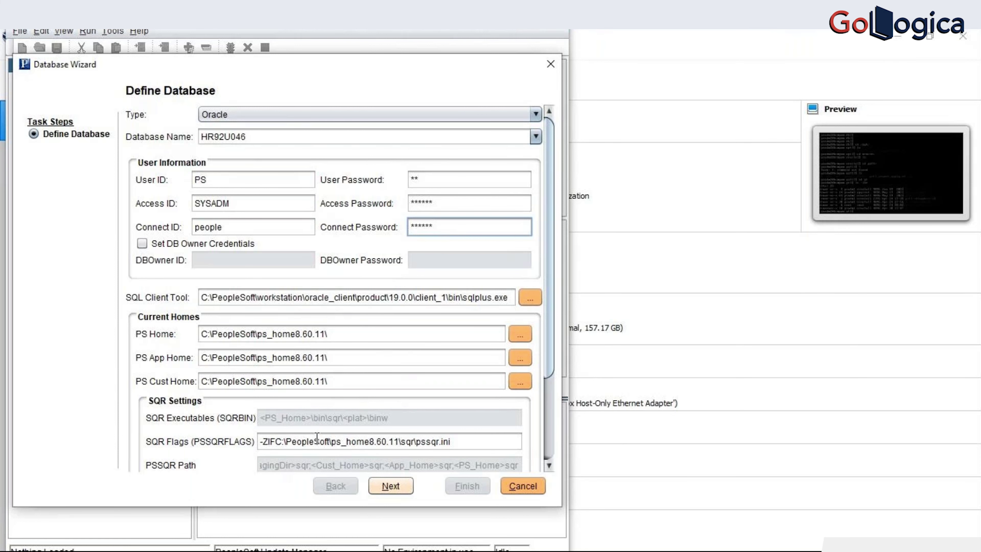
pyautogui.scroll(-1, 317, 440)
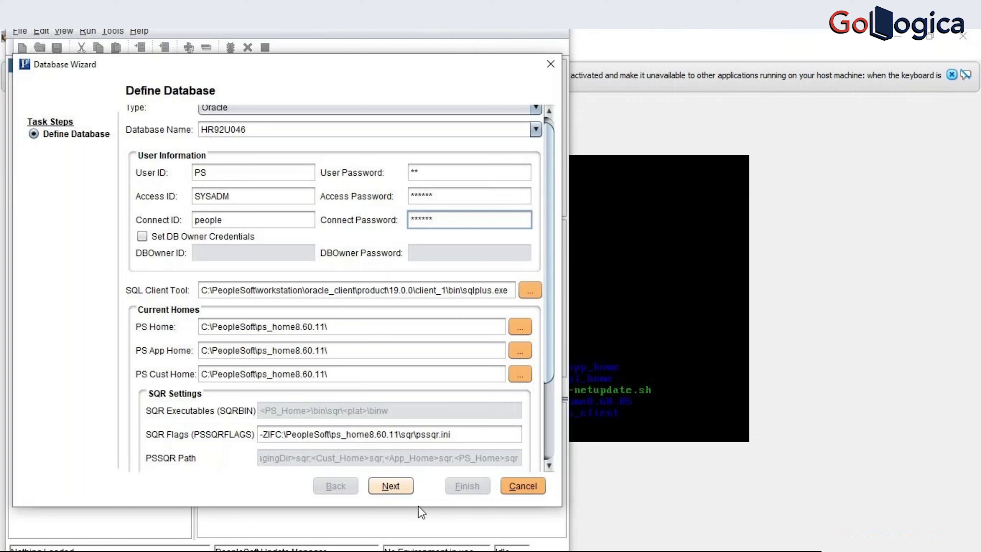
pyautogui.click(387, 491)
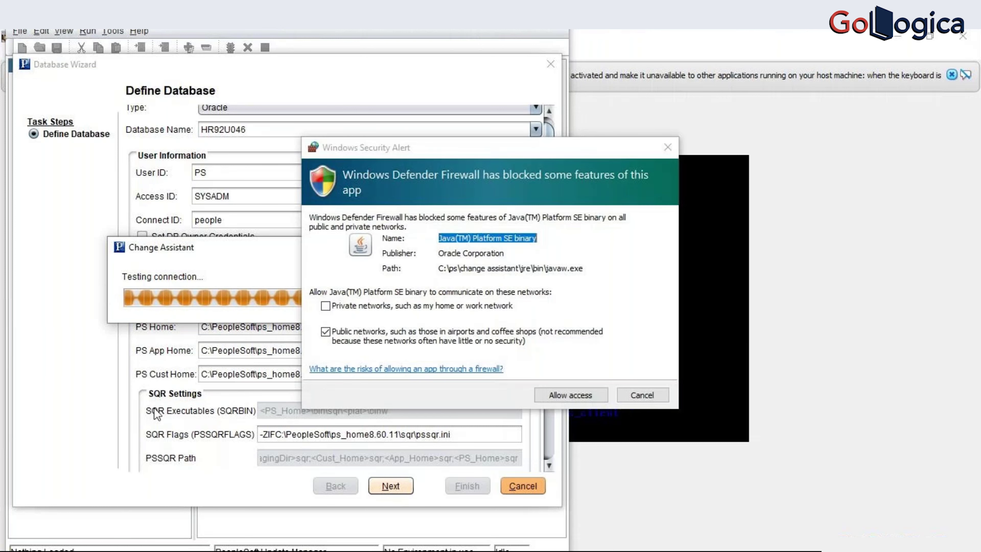
# - Allow javaw.exe and java.exe through Windows Defender Firewall
pyautogui.click(543, 387)
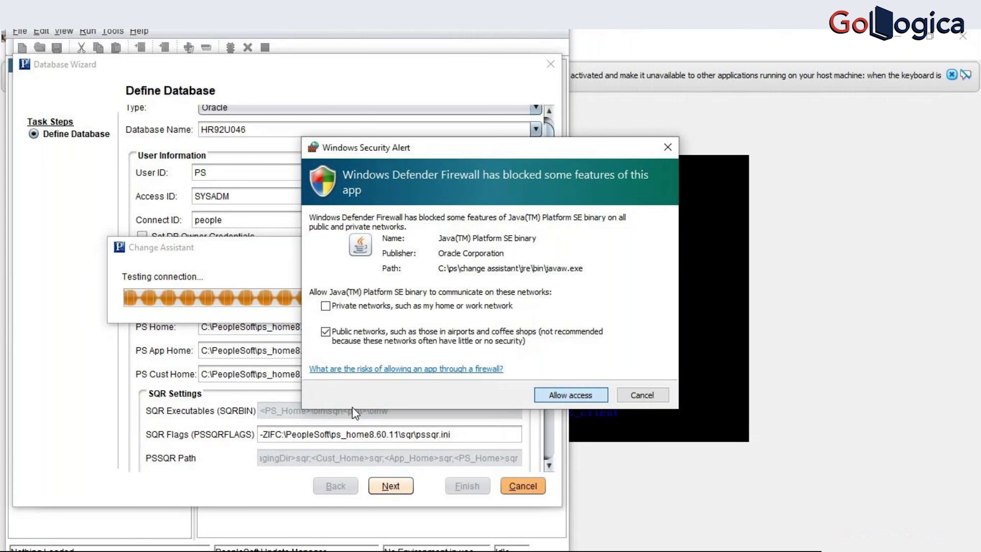
pyautogui.press('Return')
pyautogui.click(588, 391)
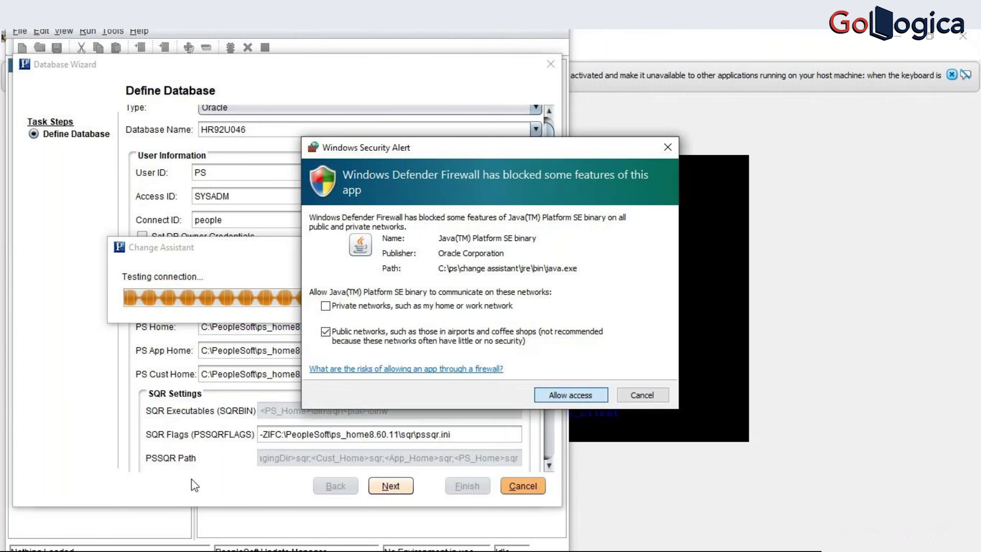
pyautogui.click(565, 393)
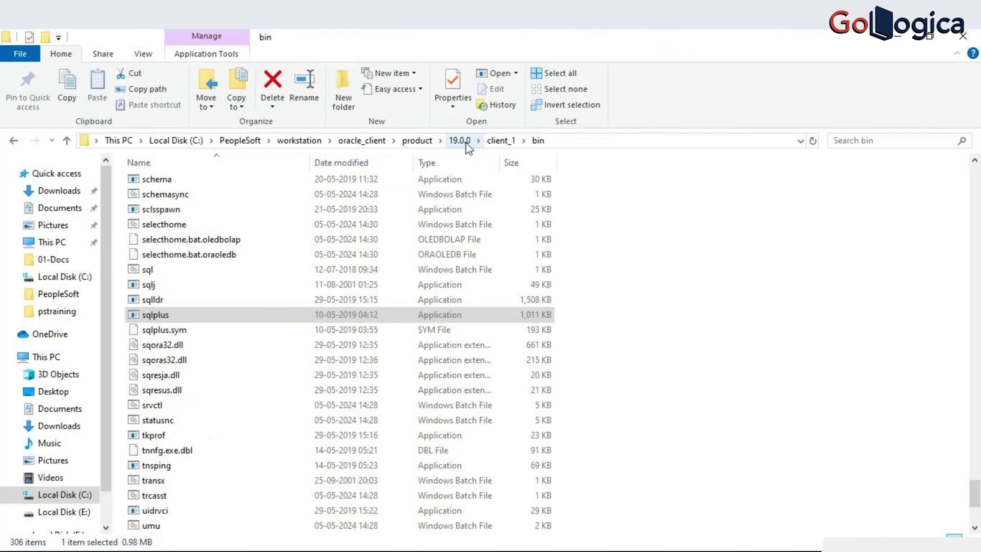
# - Browse to the Oracle client_1\network\admin folder
pyautogui.click(460, 141)
pyautogui.doubleClick(308, 184)
pyautogui.click(248, 285)
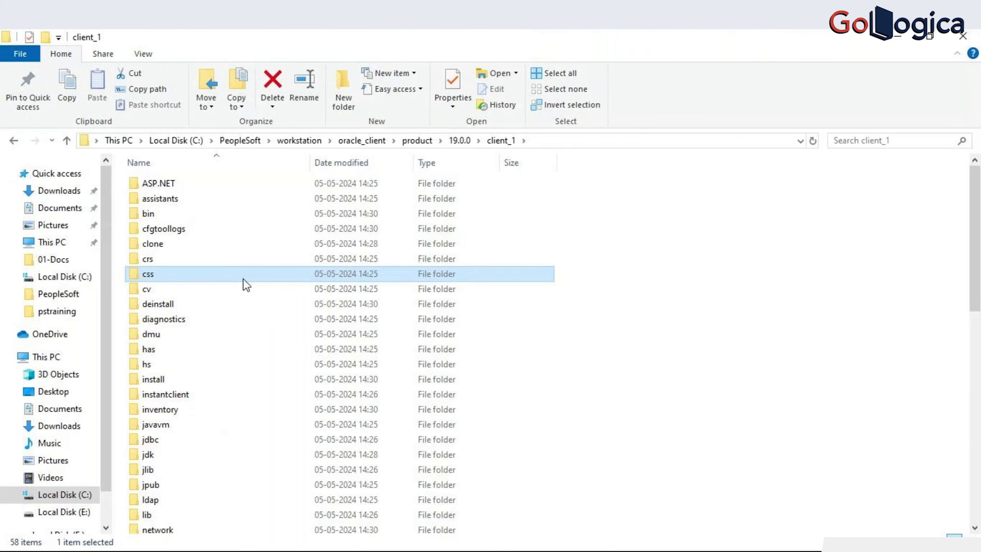
pyautogui.scroll(-8, 247, 285)
pyautogui.doubleClick(203, 186)
pyautogui.doubleClick(154, 183)
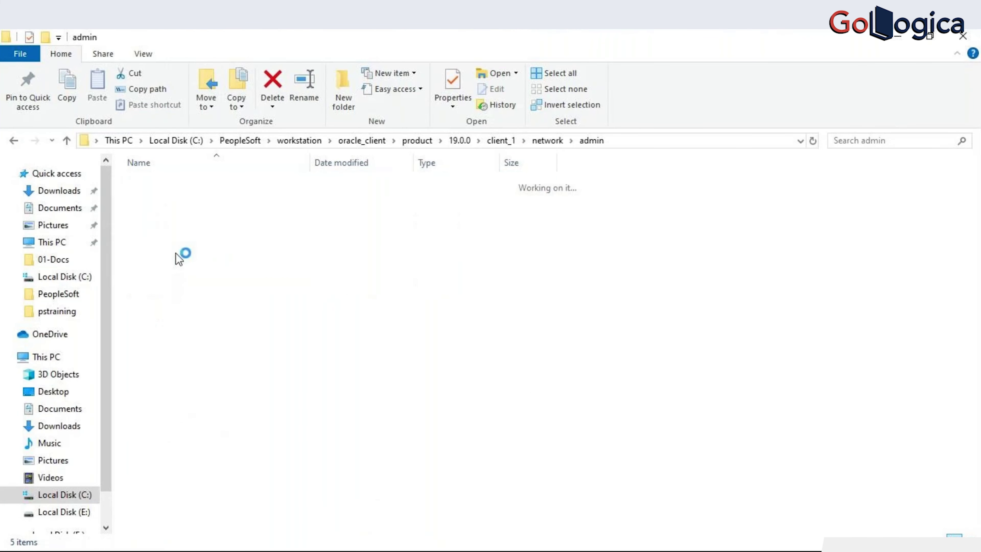
# - Open tnsnames.ora in Notepad++, inspect the HR92U046 entry, and close the file
pyautogui.doubleClick(180, 232)
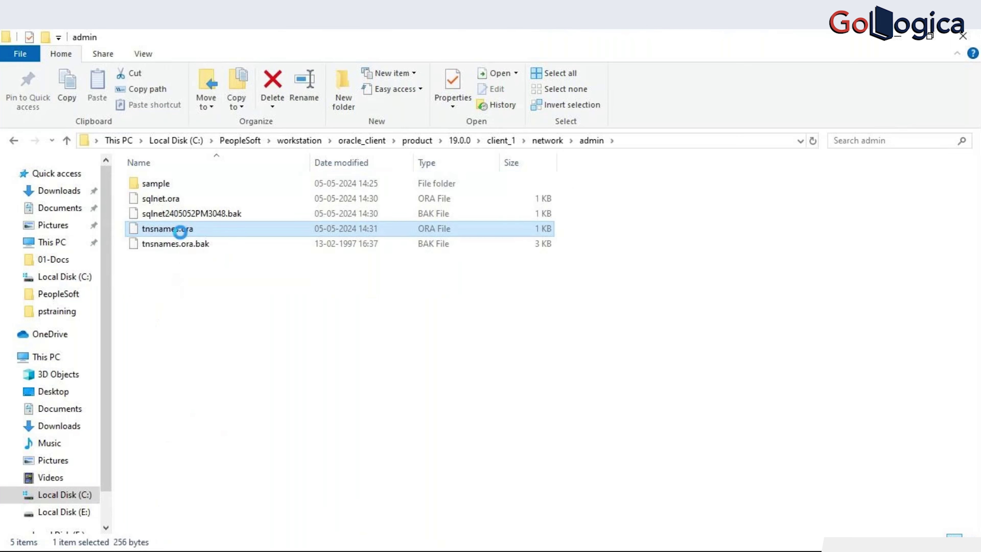
pyautogui.rightClick(180, 231)
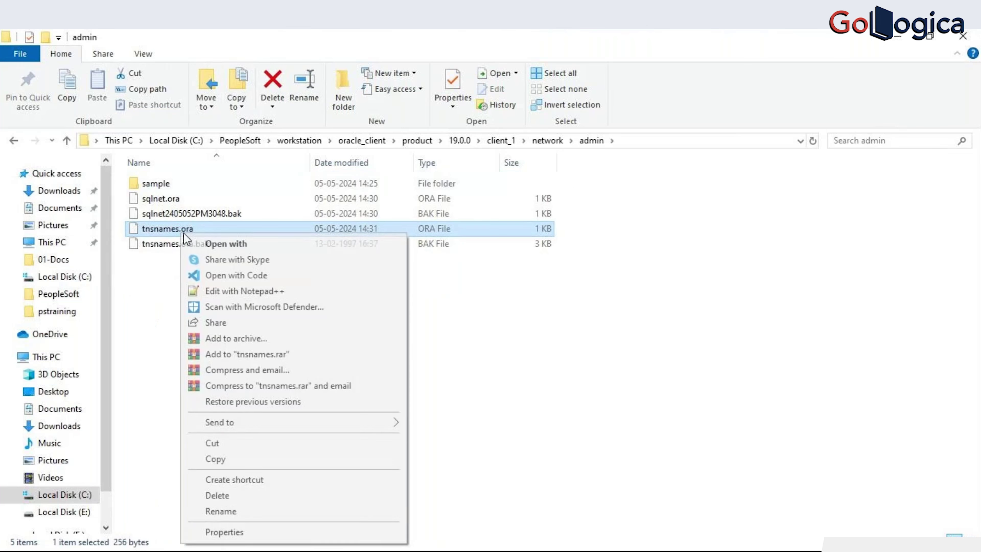
pyautogui.click(216, 290)
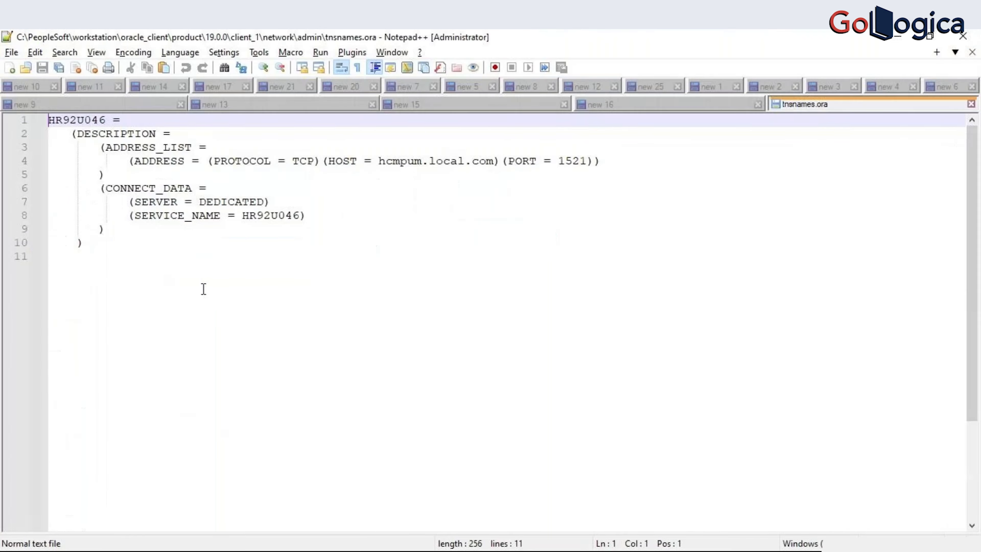
pyautogui.click(81, 123)
pyautogui.doubleClick(81, 123)
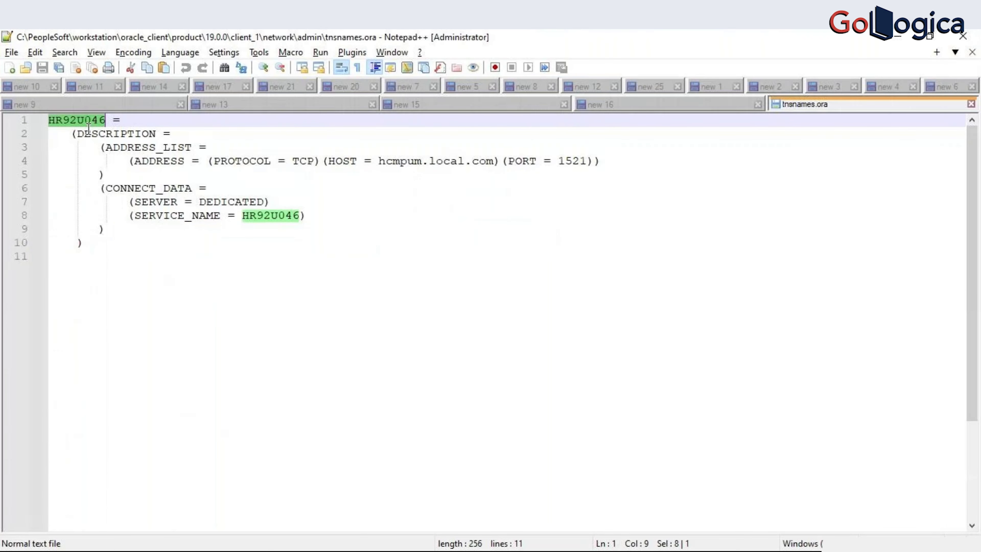
pyautogui.click(971, 104)
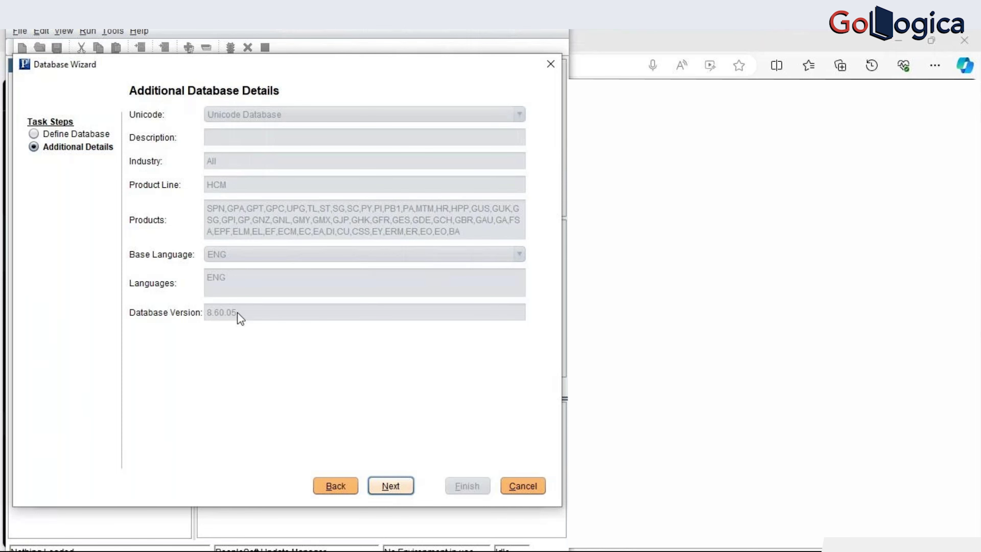
# - Accept the HR92U046 additional details, confirm settings, and finish the Database Wizard
pyautogui.click(402, 487)
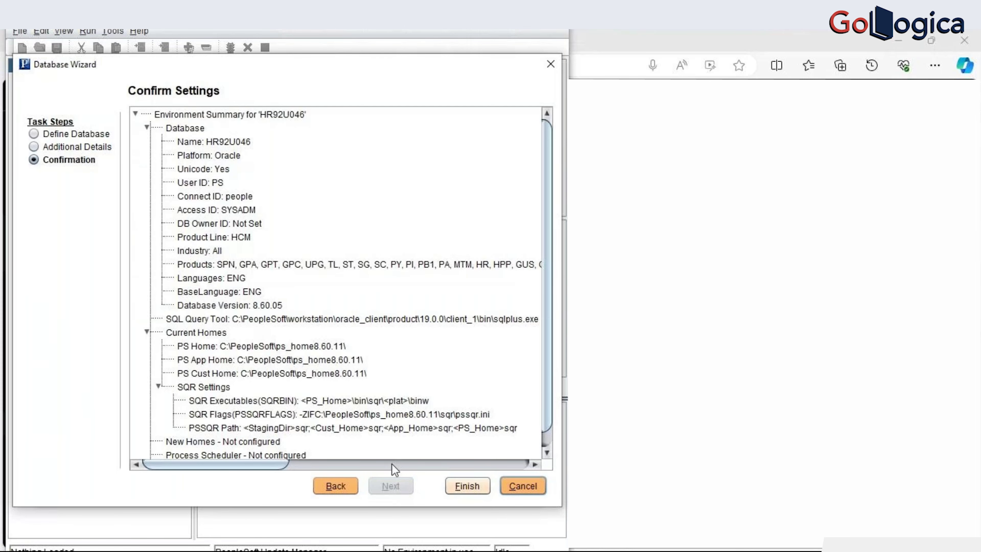
pyautogui.click(465, 484)
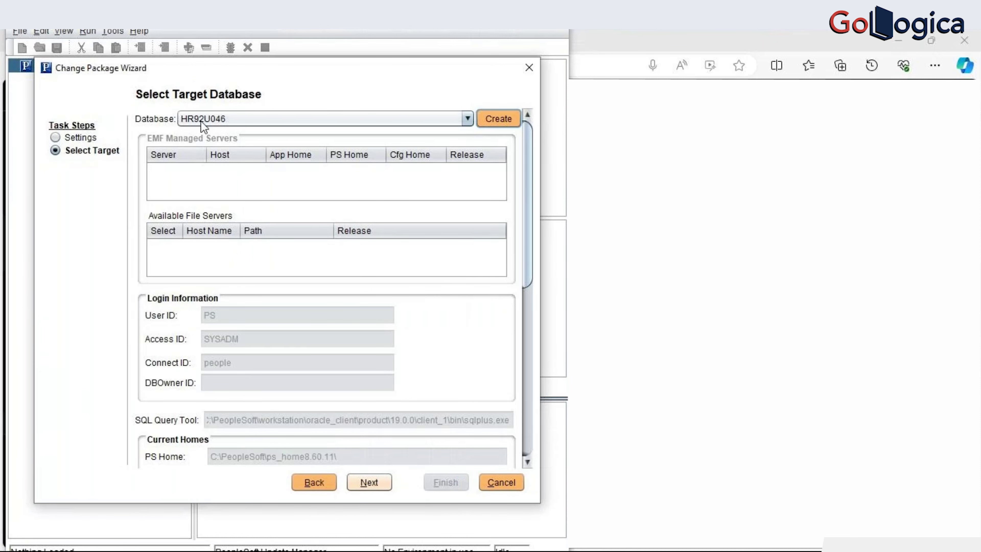
# - Target HR92U046 with PATCH860, pass validation, review the Apply Summary, and start applying
pyautogui.click(372, 479)
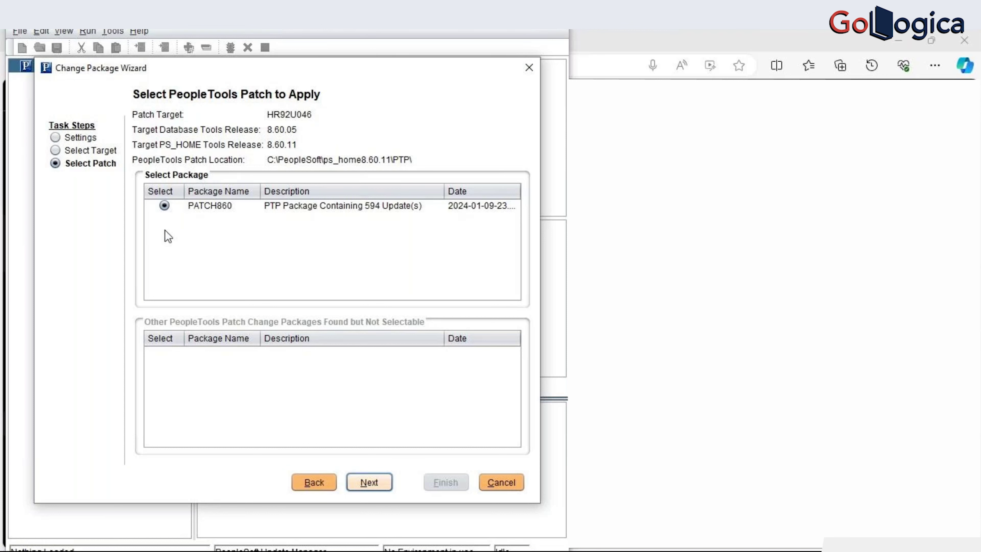
pyautogui.click(388, 487)
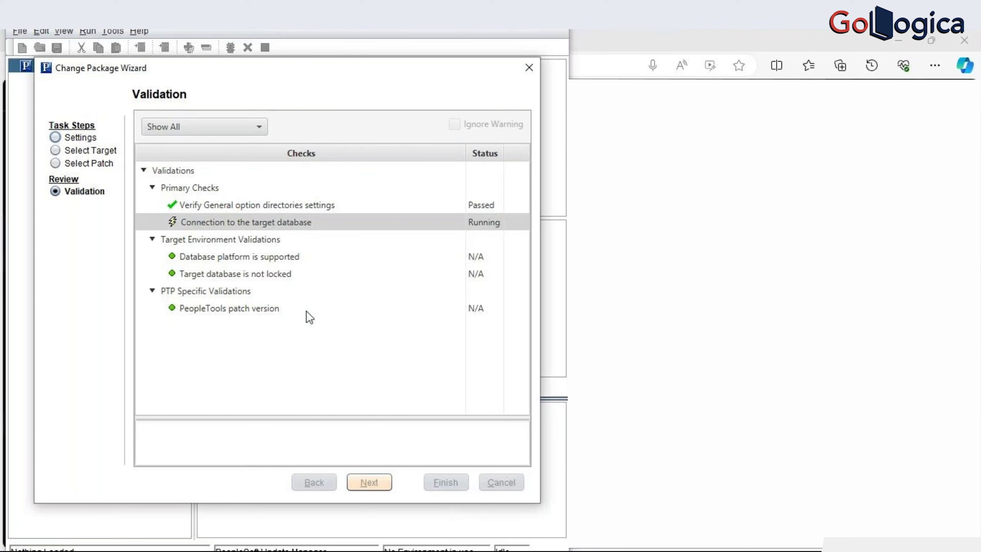
pyautogui.click(378, 487)
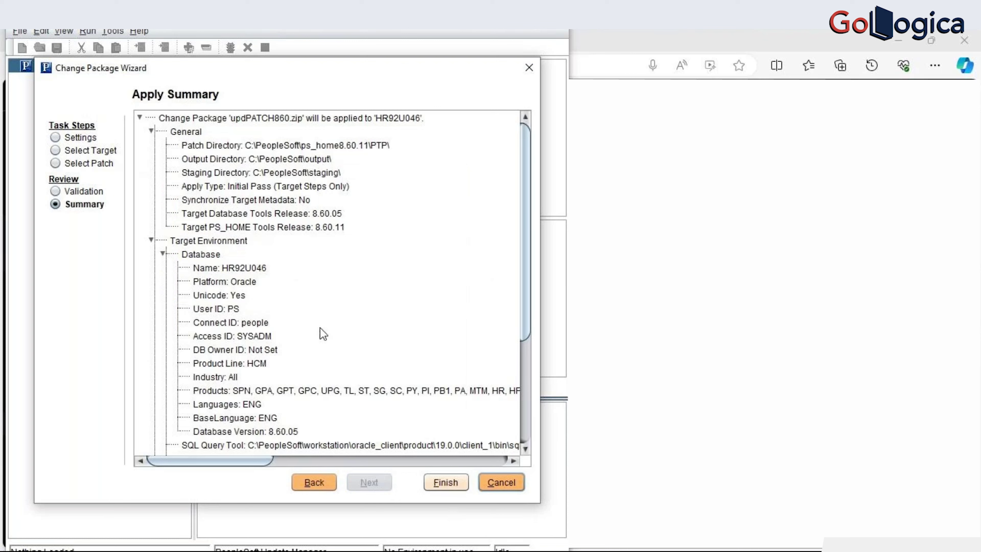
pyautogui.scroll(-4, 320, 329)
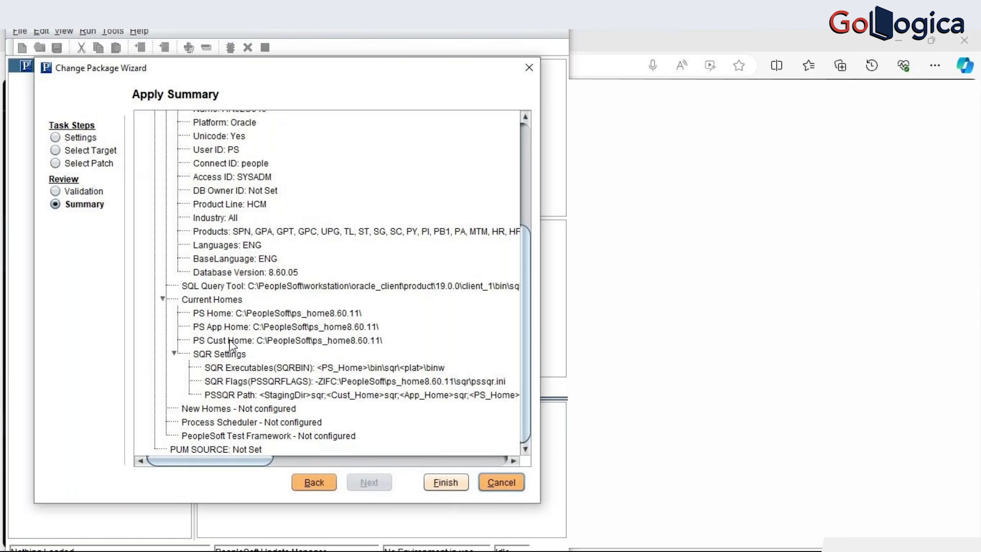
pyautogui.scroll(3, 307, 402)
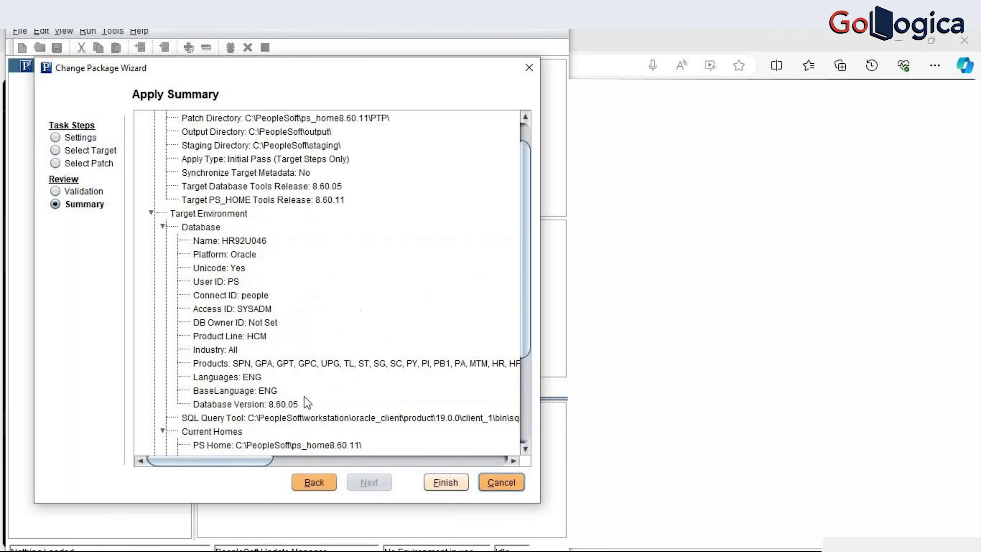
pyautogui.scroll(1, 307, 402)
pyautogui.scroll(-3, 307, 402)
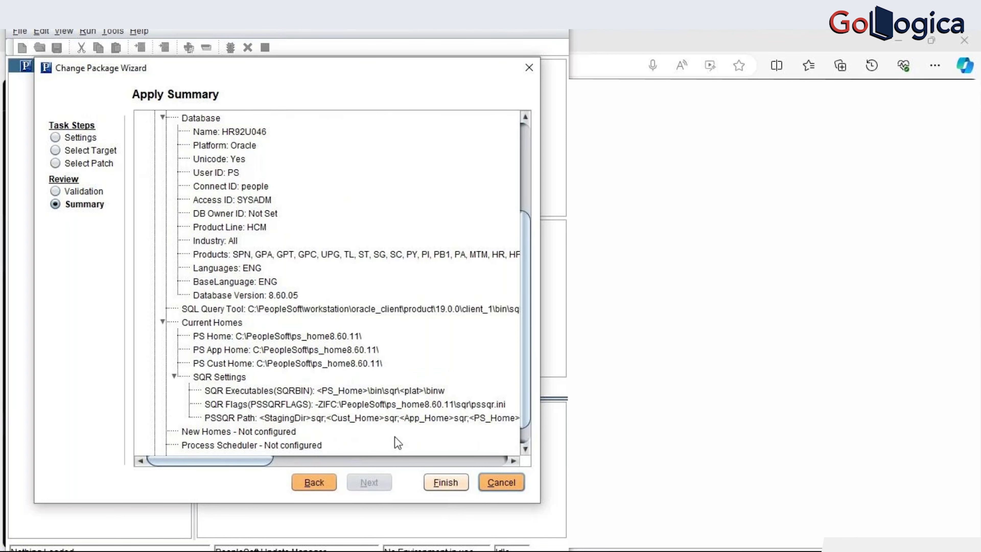
pyautogui.click(461, 487)
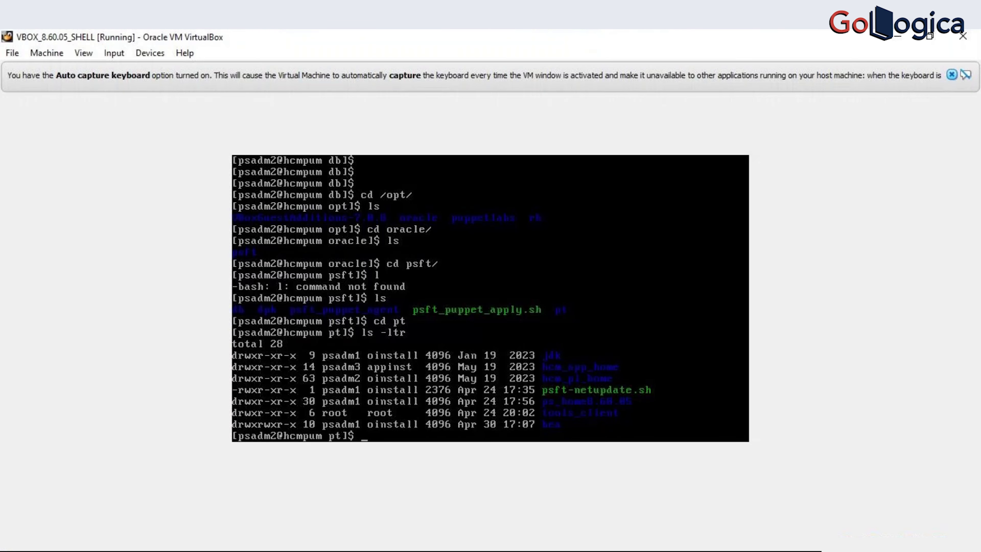
# - Switch to the psadmin user, launch psadmin, and force-shutdown the HCMDEV1 application server domain
pyautogui.write('su - psadmin')
pyautogui.press('Return')
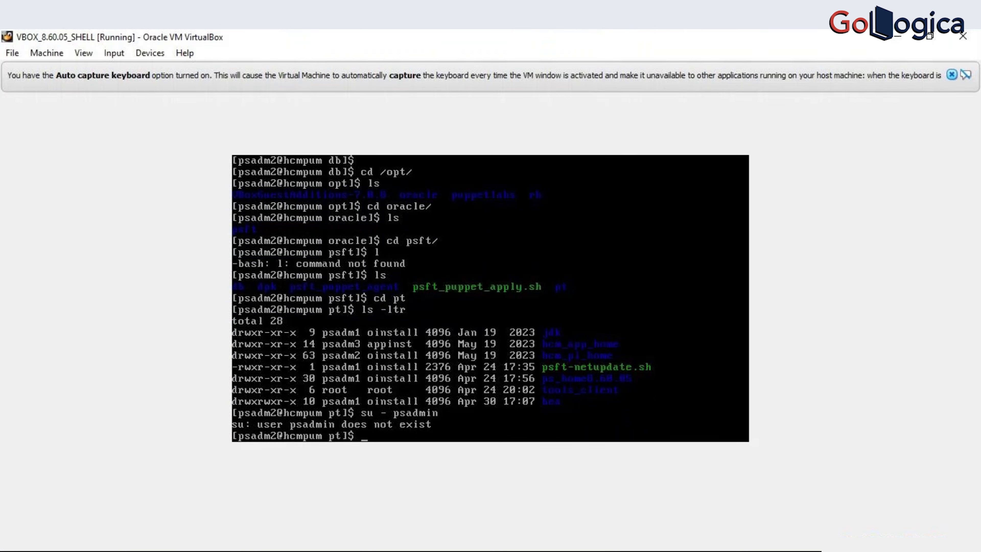
pyautogui.write('psadmin')
pyautogui.press('Return')
pyautogui.write('1')
pyautogui.press('Return')
pyautogui.write('1')
pyautogui.press('Return')
pyautogui.write('1')
pyautogui.press('Return')
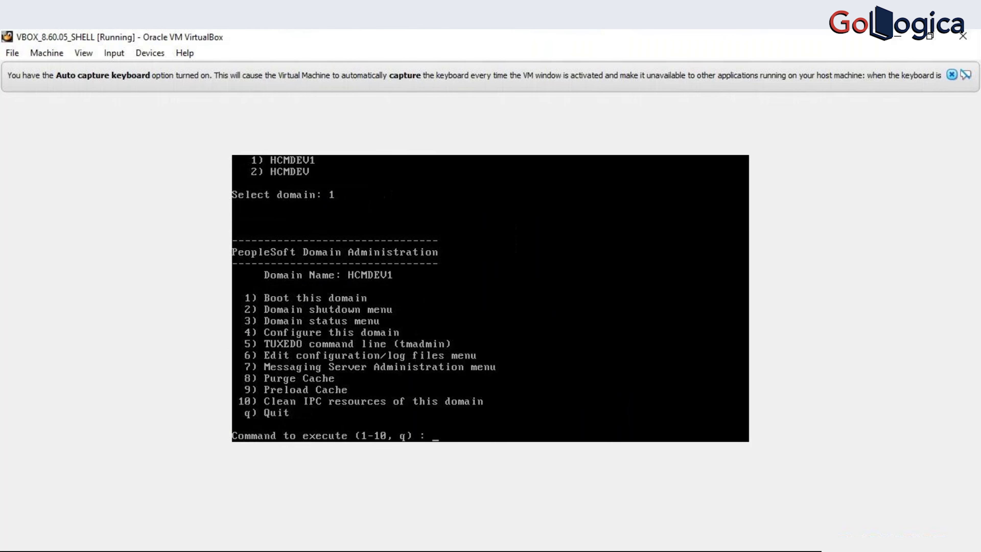
pyautogui.write('2')
pyautogui.press('Return')
pyautogui.write('2')
pyautogui.press('Return')
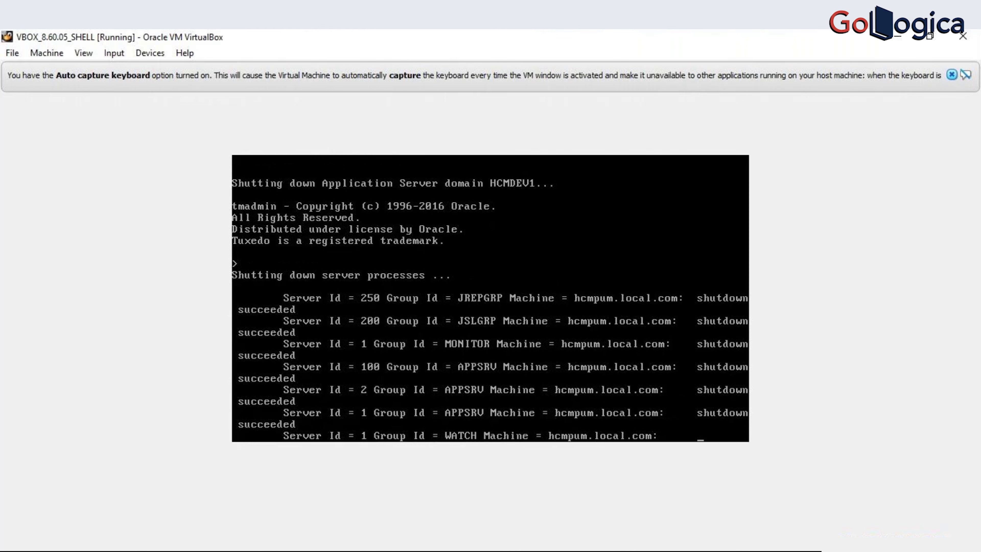
# - Force-shutdown the HCMDEV application server domain and quit its domain menu
pyautogui.hotkey('alt', 'Tab')
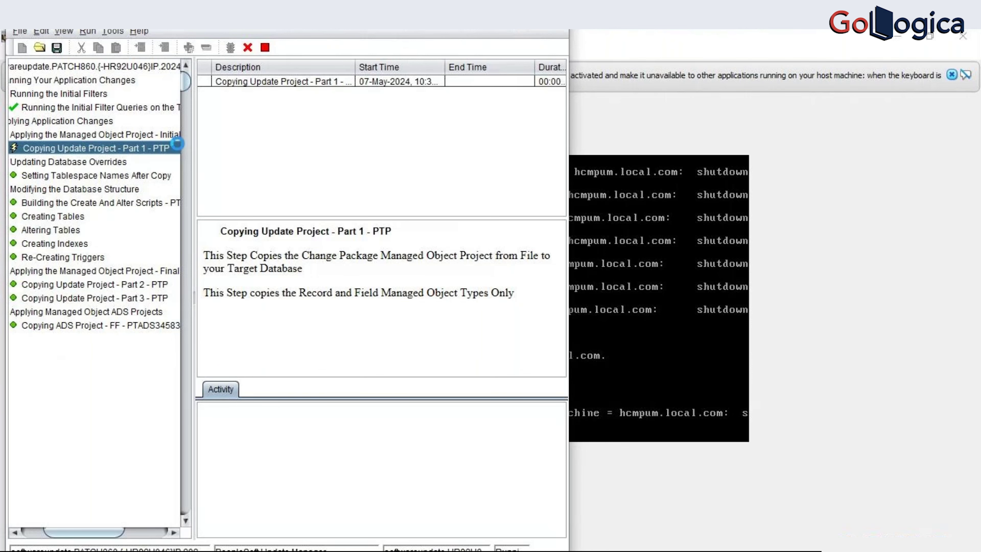
pyautogui.hotkey('alt', 'Tab')
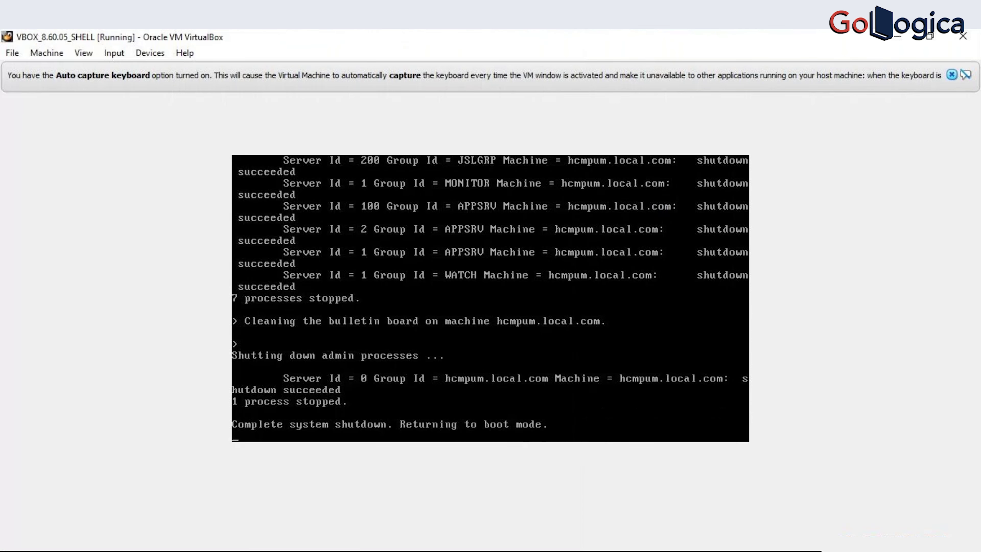
pyautogui.write('q) :')
pyautogui.press('Return')
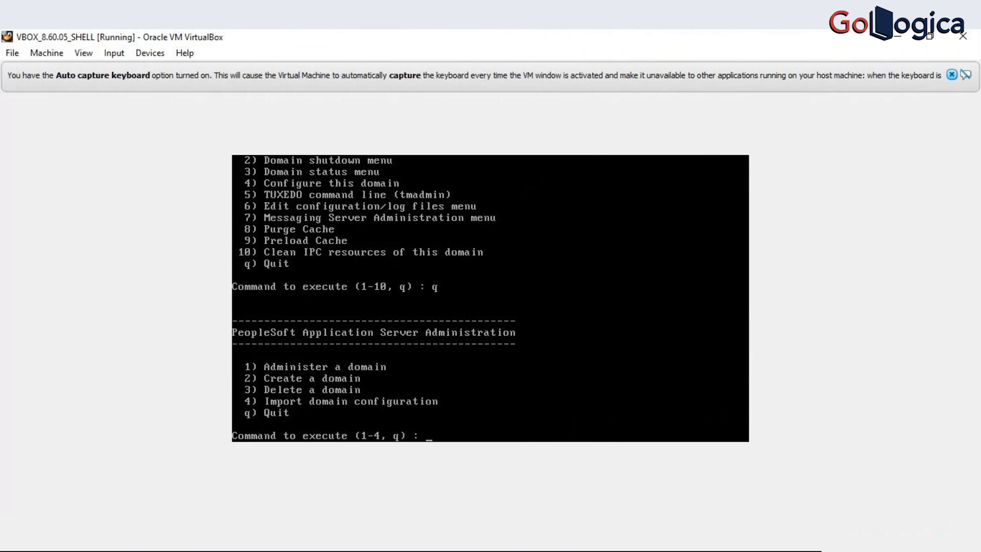
pyautogui.write('1')
pyautogui.press('Return')
pyautogui.write('2')
pyautogui.press('Return')
pyautogui.write('2')
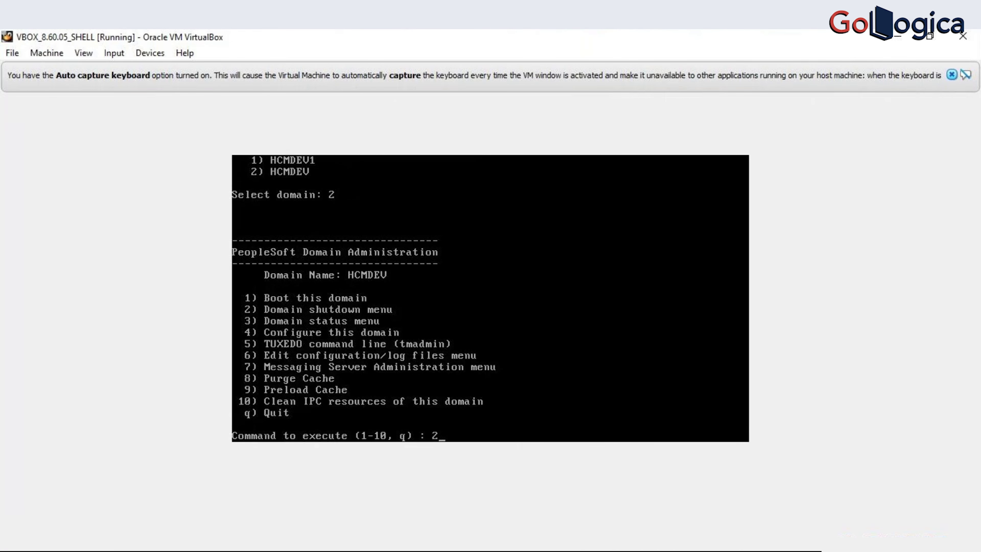
pyautogui.press('Return')
pyautogui.write('2')
pyautogui.press('Return')
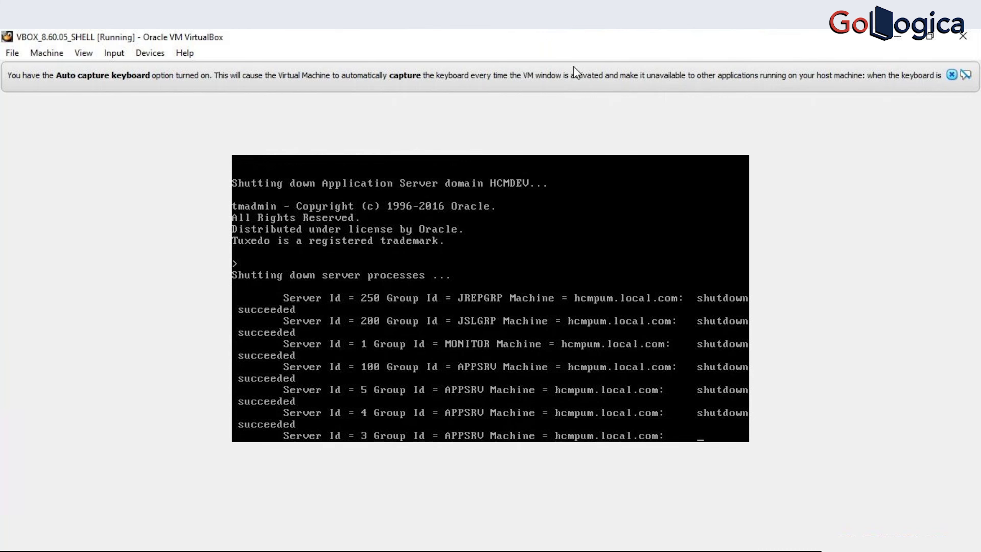
pyautogui.hotkey('alt', 'Tab')
pyautogui.hotkey('alt', 'Tab')
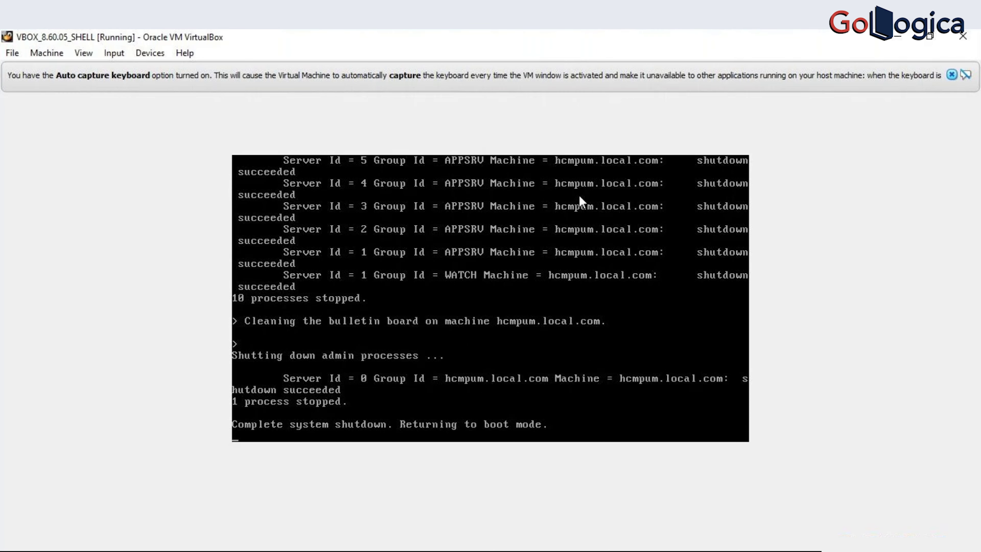
pyautogui.write('q) : q')
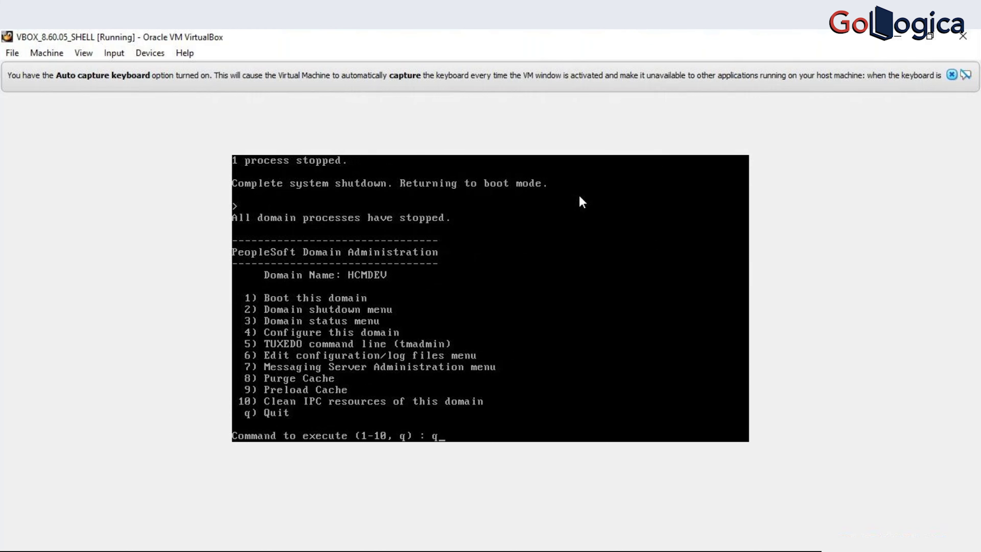
pyautogui.press('Return')
# - Leave application server administration and force a shutdown of the HRDEVPSUX1 Process Scheduler domain
pyautogui.write('q) : q')
pyautogui.press('Return')
pyautogui.write('2')
pyautogui.press('Return')
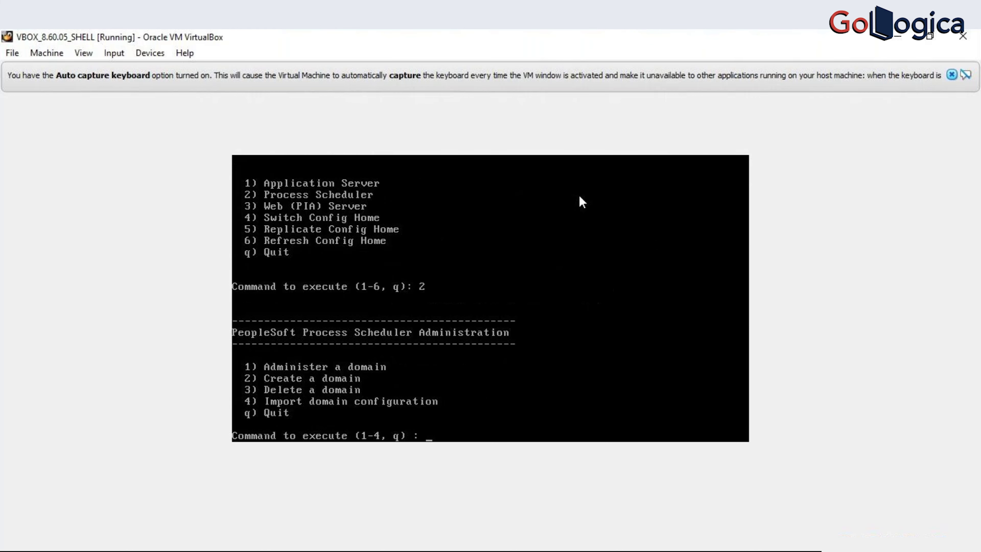
pyautogui.write('1')
pyautogui.press('Return')
pyautogui.write('1')
pyautogui.press('Return')
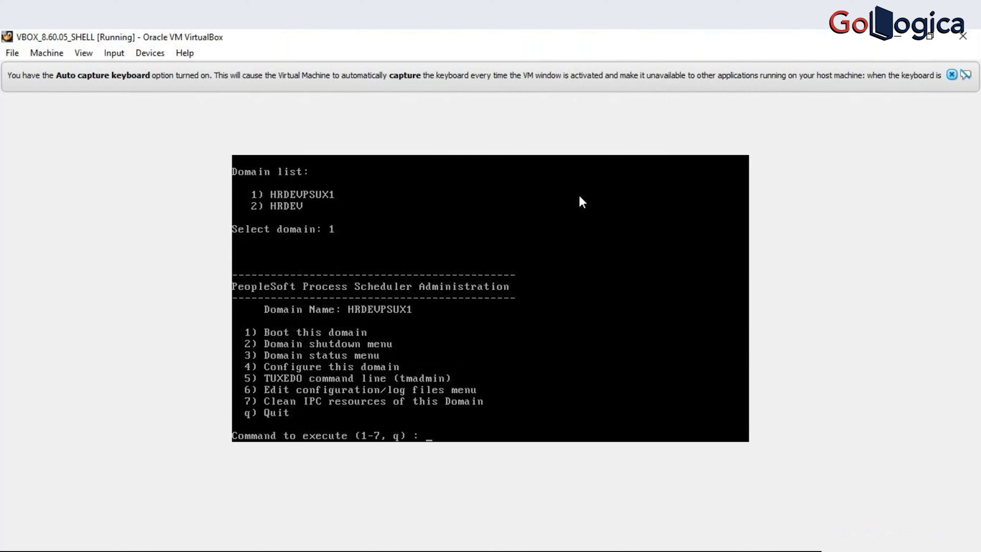
pyautogui.write('2')
pyautogui.press('Return')
pyautogui.write('2')
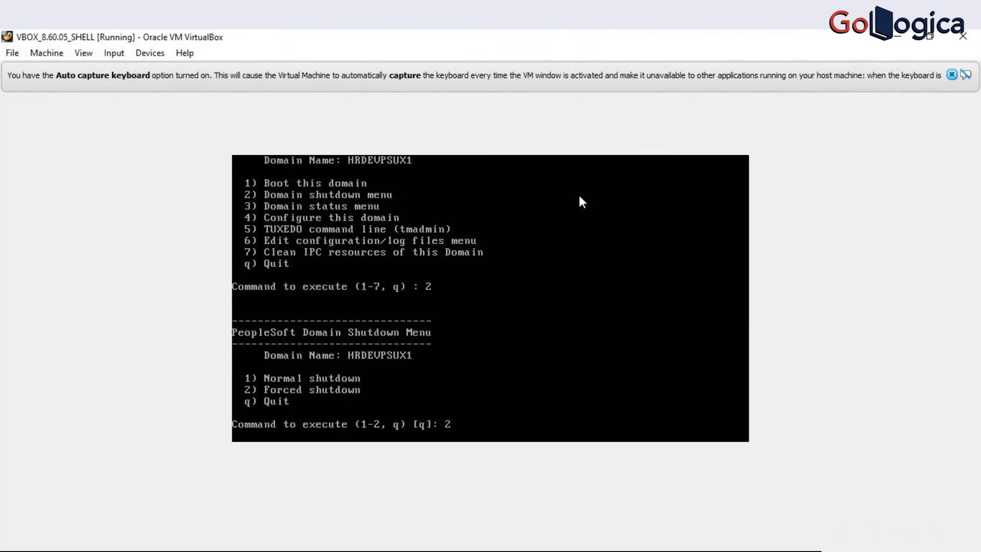
pyautogui.press('Return')
# - Check patch progress in Change Assistant, leave the HRDEVPSUX1 domain menu, and dismiss the firewall alert without allowing access
pyautogui.hotkey('alt', 'Tab')
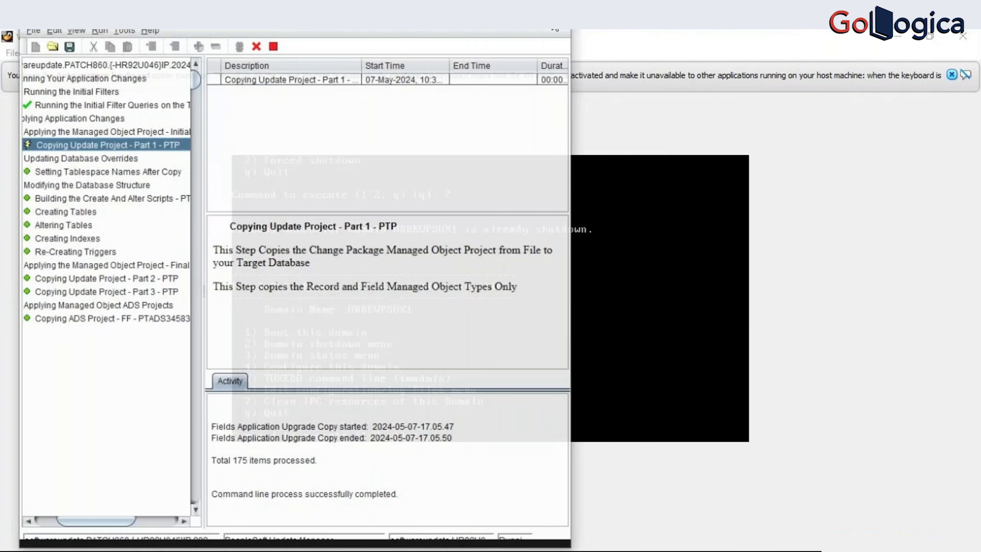
pyautogui.click(574, 275)
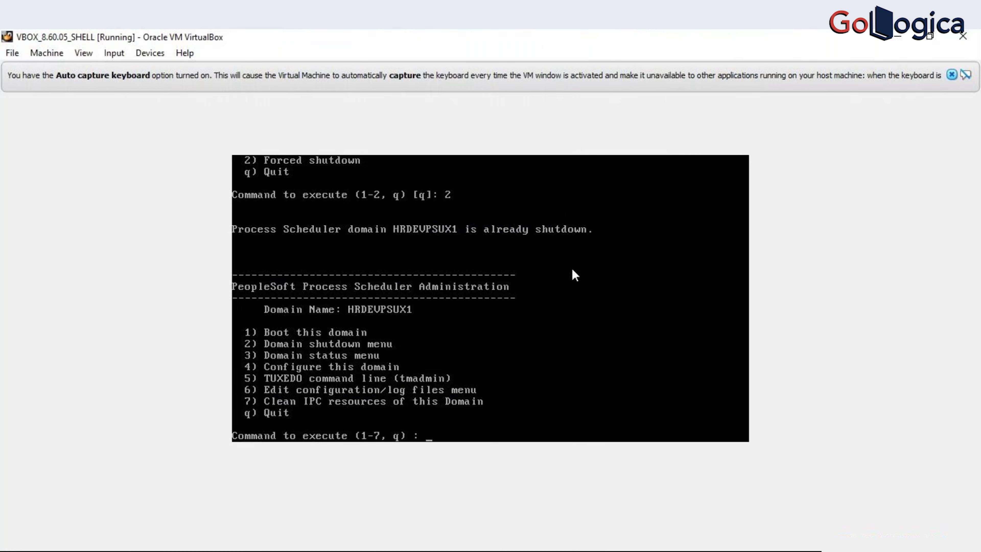
pyautogui.write('q')
pyautogui.press('Return')
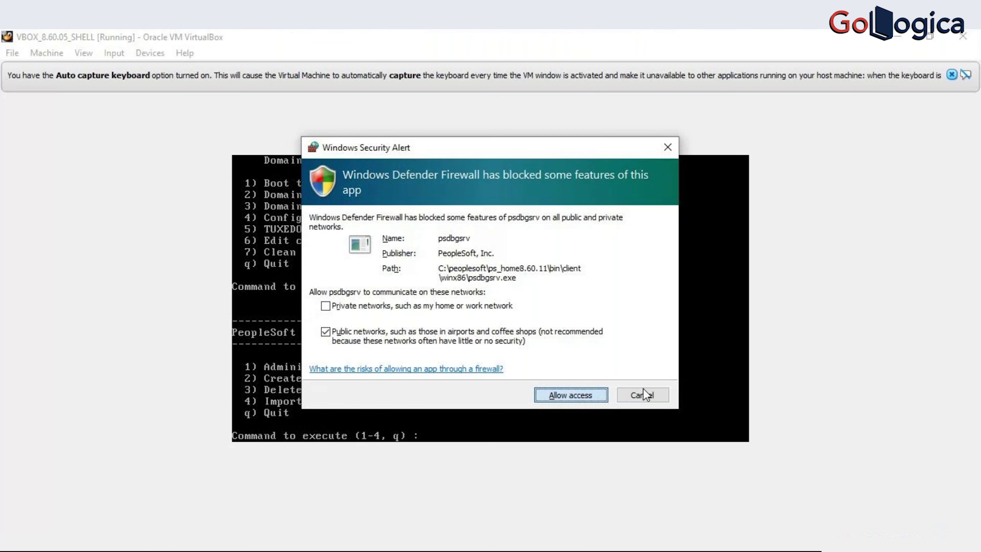
pyautogui.click(381, 423)
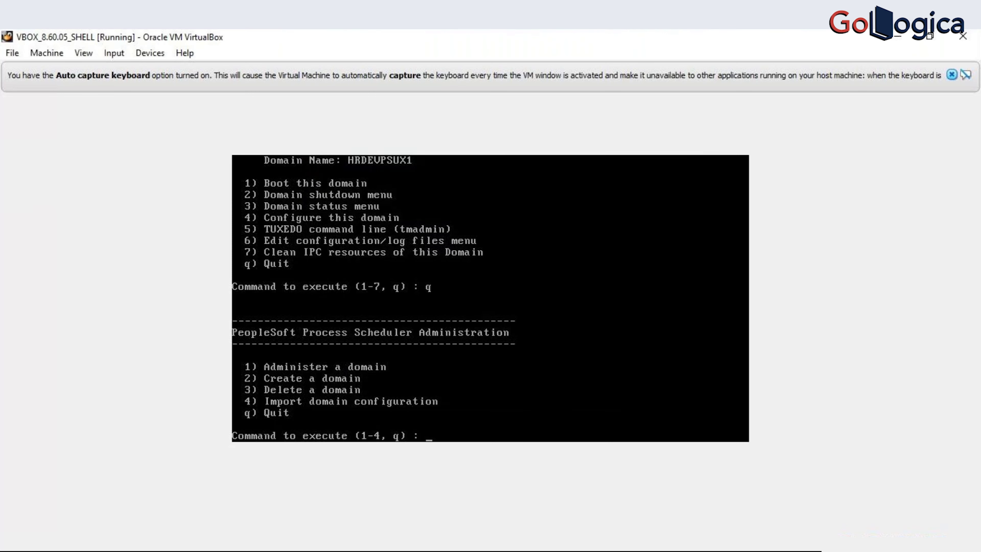
# - Force a shutdown of the HRDEV Process Scheduler domain
pyautogui.write('1')
pyautogui.press('Return')
pyautogui.write('2')
pyautogui.press('Return')
pyautogui.write('2')
pyautogui.press('Return')
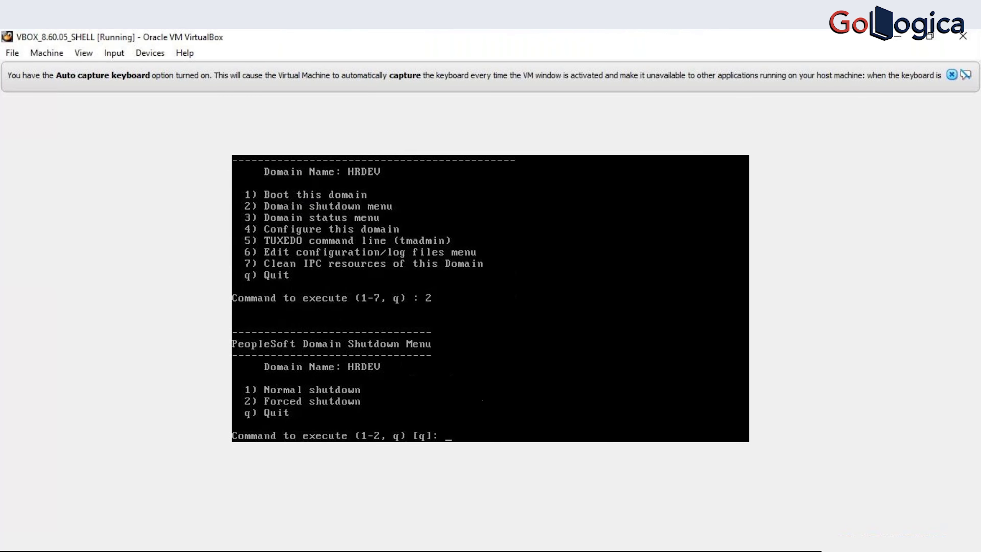
pyautogui.write('2')
pyautogui.press('Return')
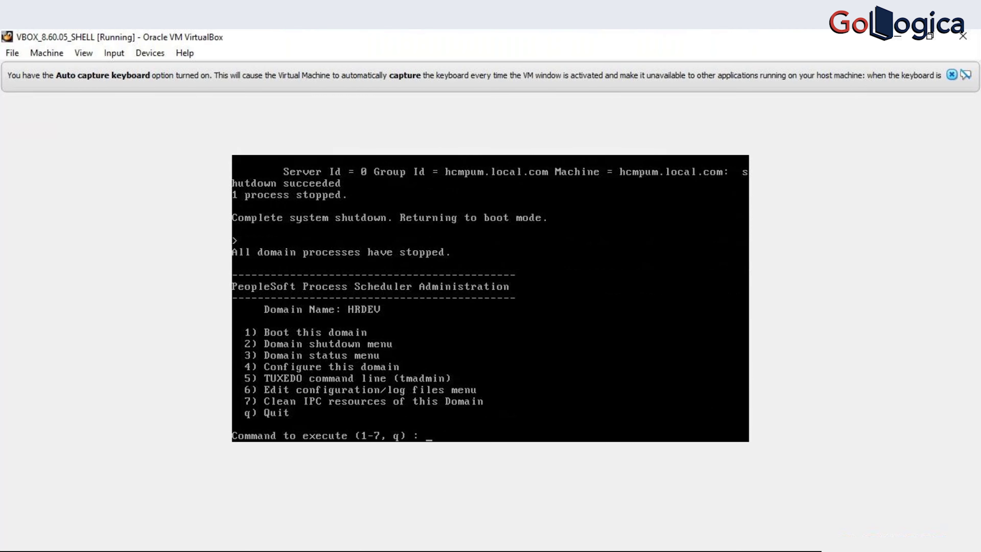
# - Cancel the accidental HRDEV boot with Ctrl+C, decline restarting, and force its shutdown again
pyautogui.write('1')
pyautogui.press('Return')
pyautogui.hotkey('ctrl', 'c')
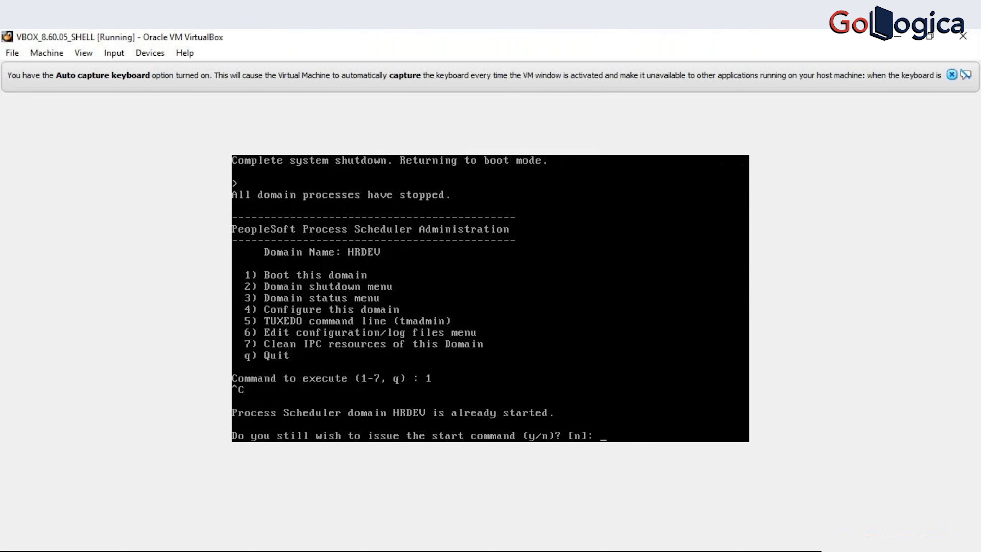
pyautogui.write('n')
pyautogui.press('Return')
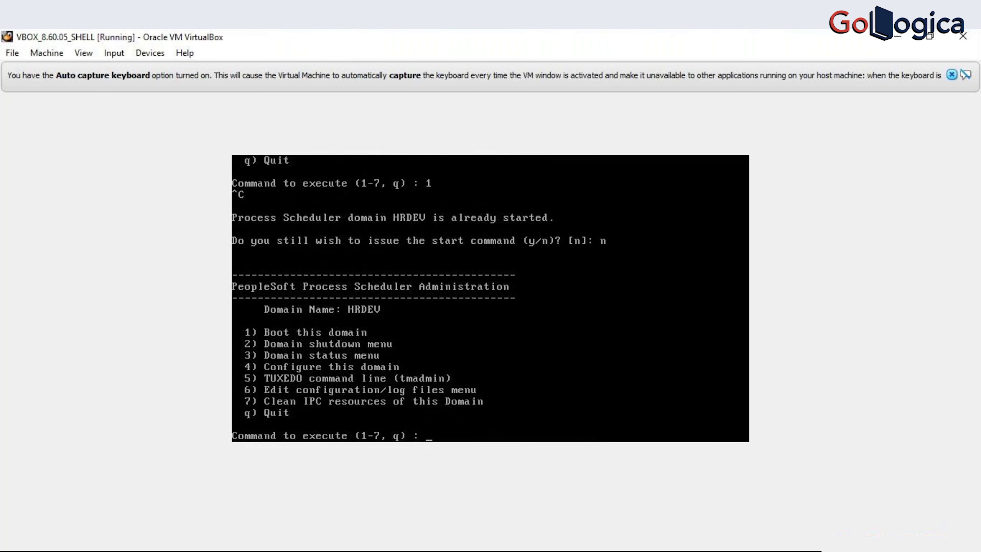
pyautogui.write('2')
pyautogui.press('Return')
pyautogui.write('2')
pyautogui.press('Return')
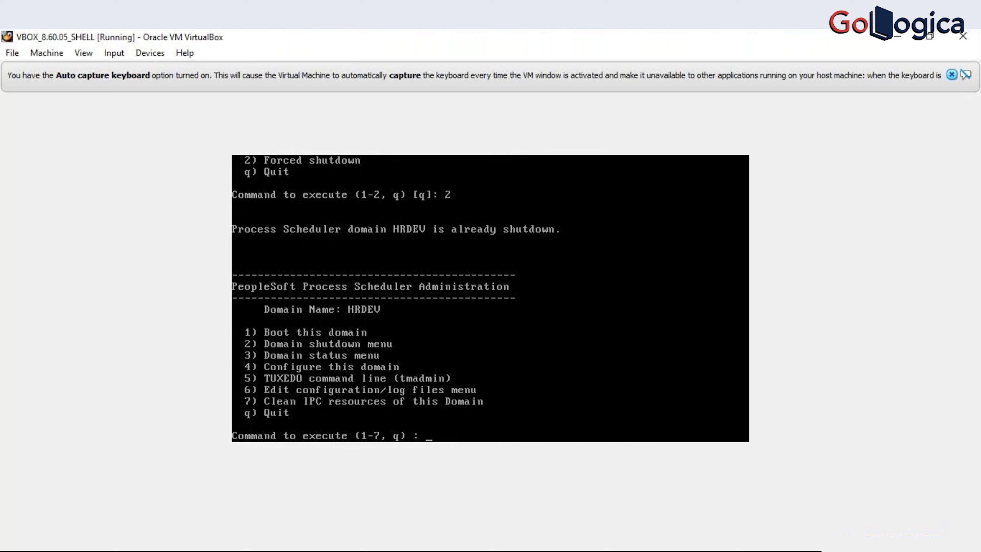
# - Back out of the HRDEV domain and Process Scheduler menus into Web (PIA) Server administration
pyautogui.write('q')
pyautogui.press('Return')
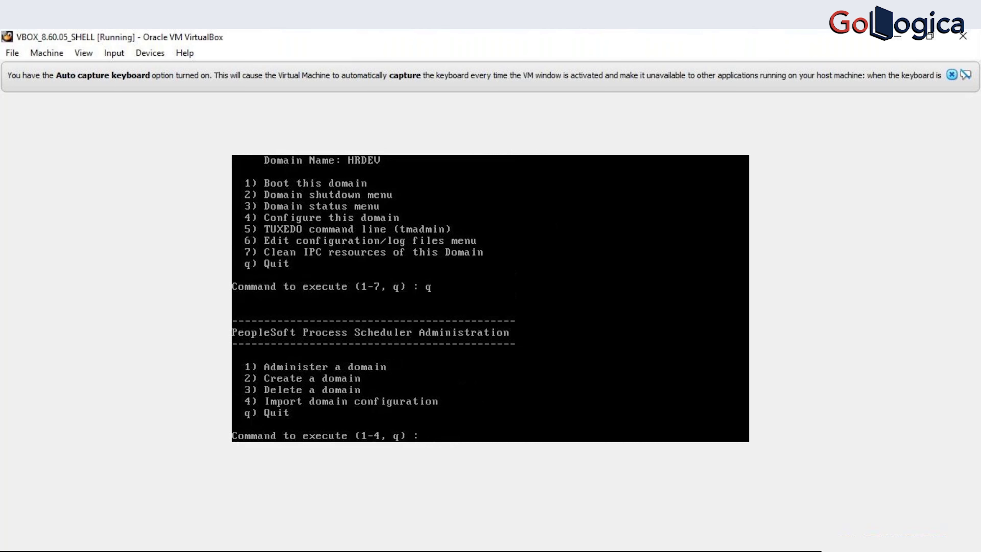
pyautogui.write('q')
pyautogui.press('Return')
pyautogui.write('3')
pyautogui.press('Return')
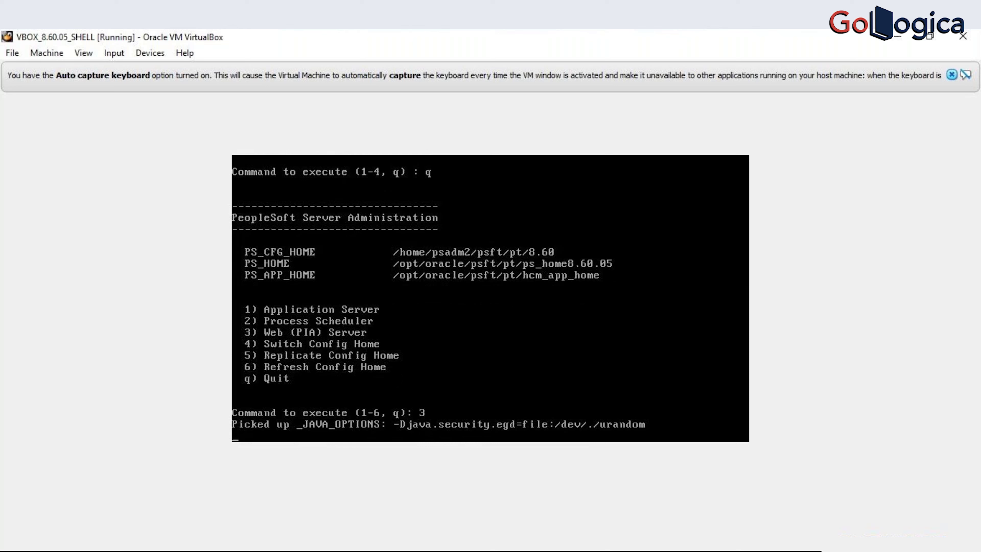
# - Shut down the peoplesoft PIA domain (domain 1, confirm y), glance at Change Assistant, and return to the VM
pyautogui.write('1')
pyautogui.press('Return')
pyautogui.write('2')
pyautogui.press('BackSpace')
pyautogui.write('1')
pyautogui.press('Return')
pyautogui.write('2')
pyautogui.press('Return')
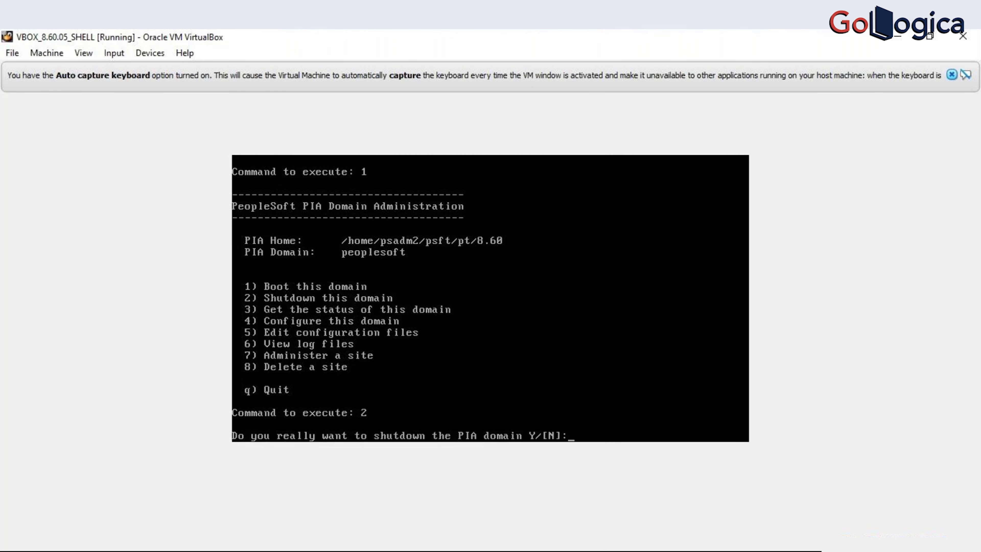
pyautogui.write('y')
pyautogui.press('Return')
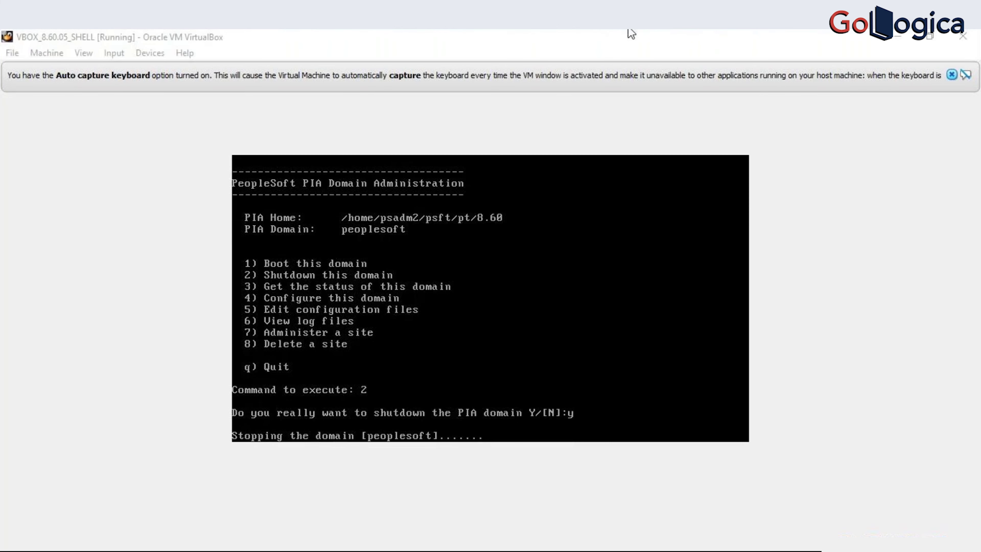
pyautogui.hotkey('alt', 'Tab')
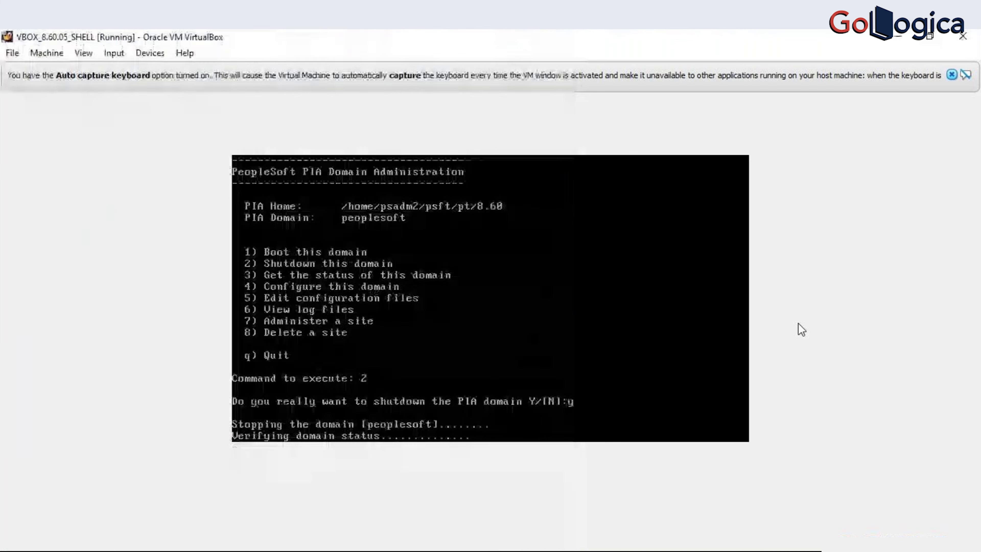
pyautogui.click(799, 329)
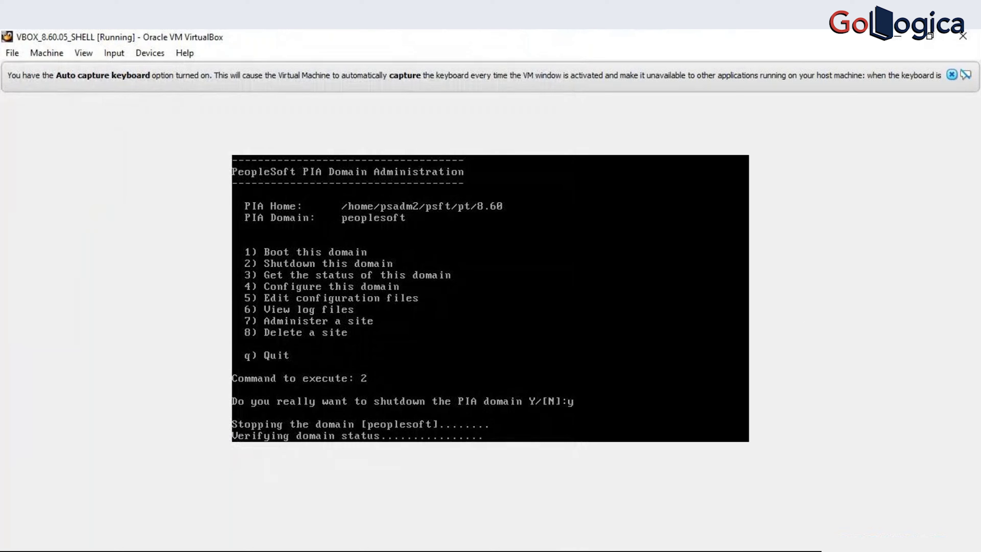
# - Check the Setting Tablespace Names step in Change Assistant, then return to the VM console's PIA shutdown
pyautogui.hotkey('alt', 'Tab')
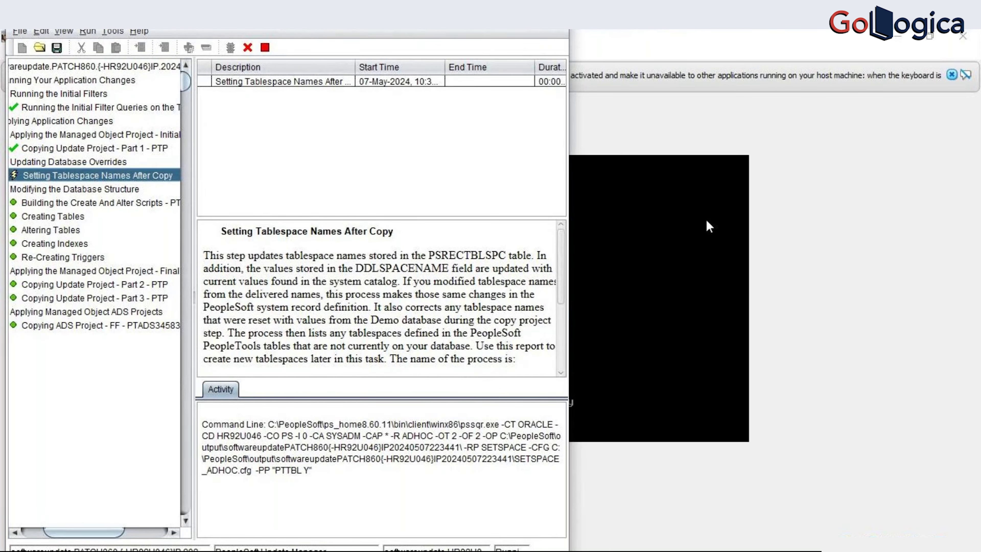
pyautogui.click(701, 234)
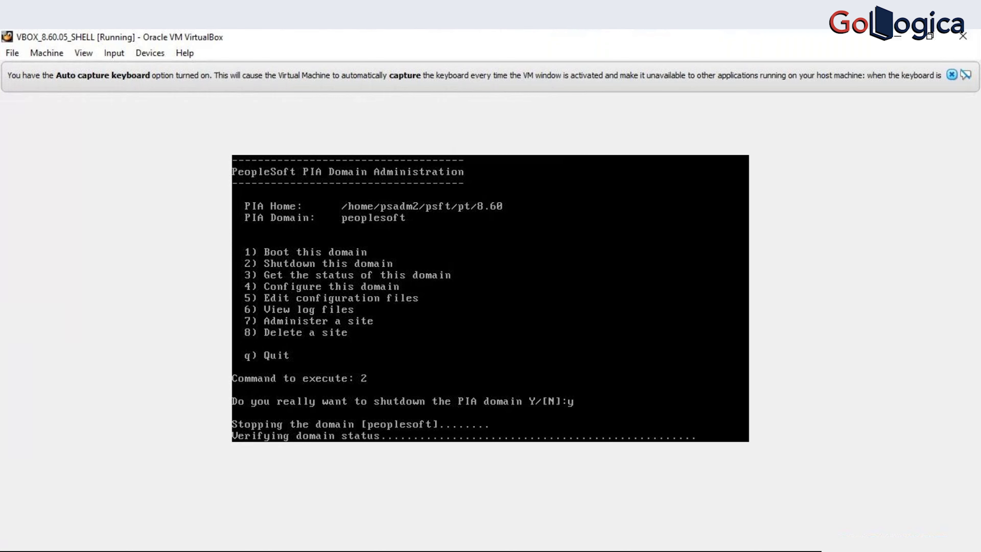
# - Leave the PIA domain status verification running and go back to Change Assistant's SETSPACE step
pyautogui.press('Escape')
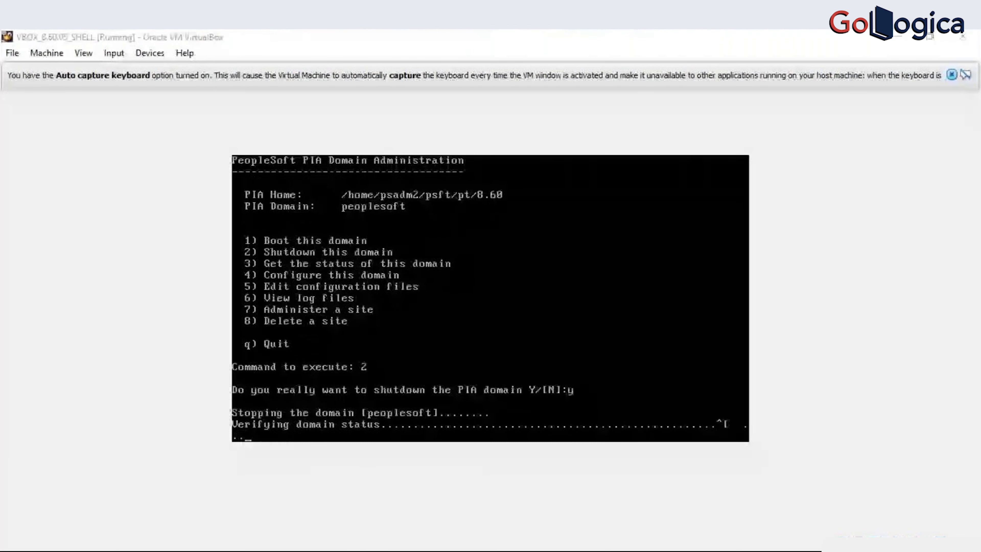
pyautogui.hotkey('alt', 'Tab')
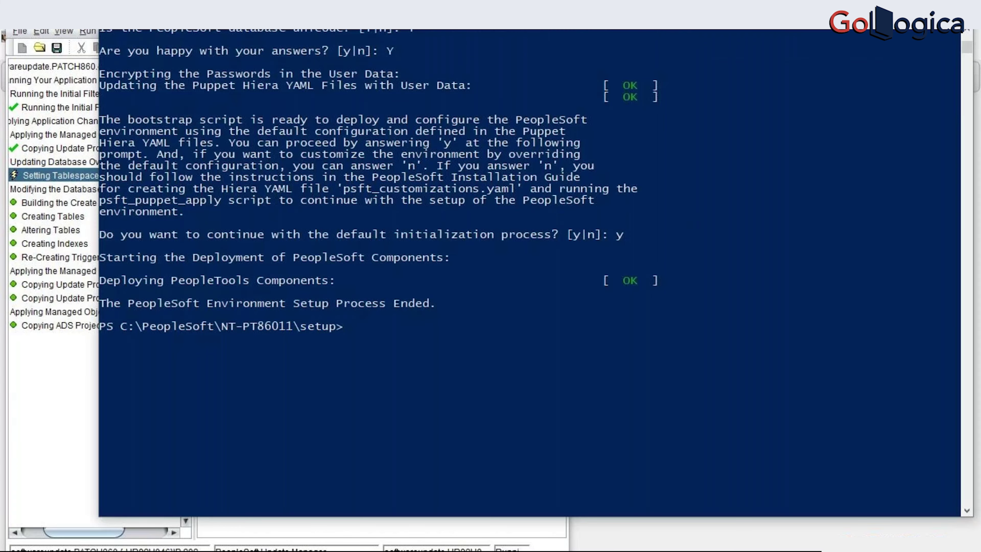
# - Paste the psft-dpk-setup.bat midtier tools_home deploy command into PowerShell, checking Change Assistant in between
pyautogui.rightClick(404, 108)
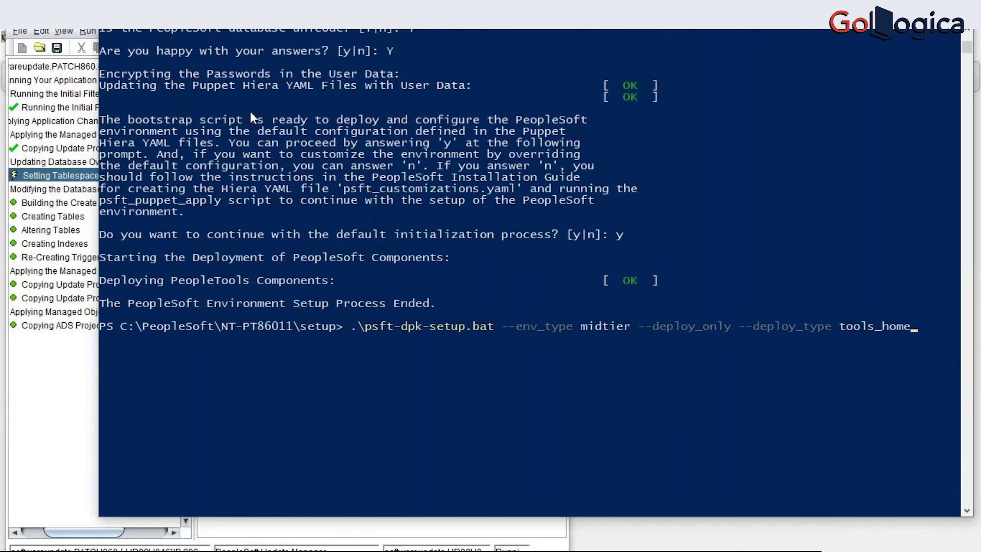
pyautogui.click(11, 376)
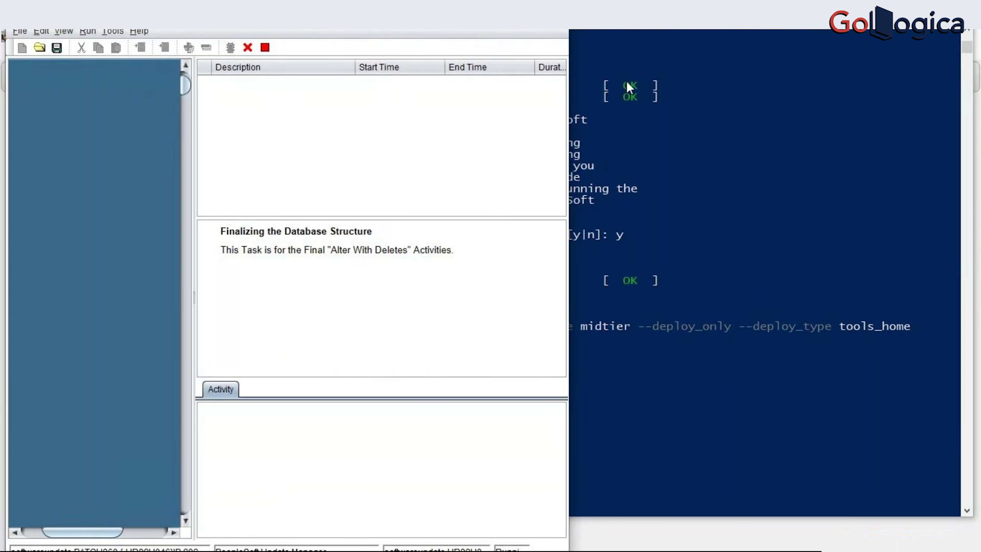
pyautogui.click(883, 352)
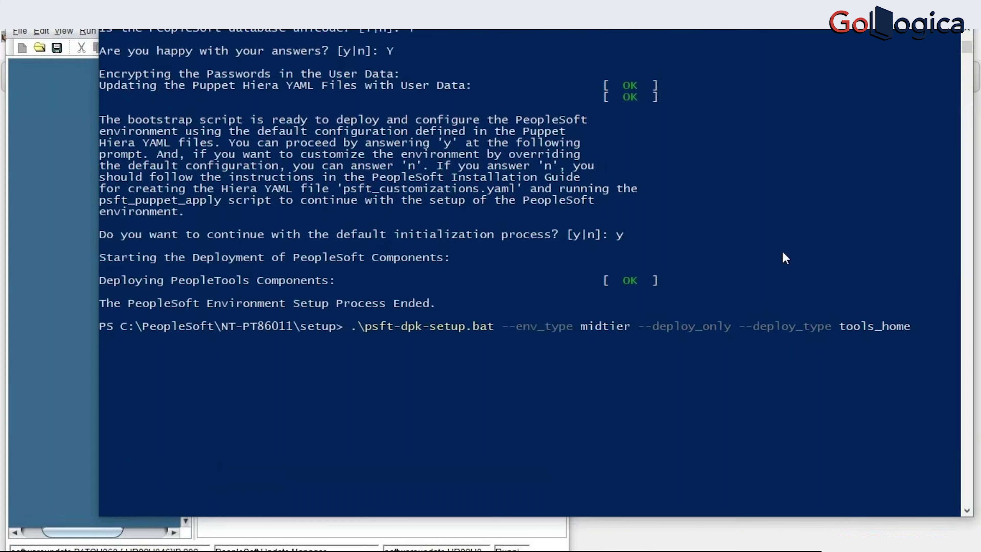
pyautogui.scroll(5, 910, 42)
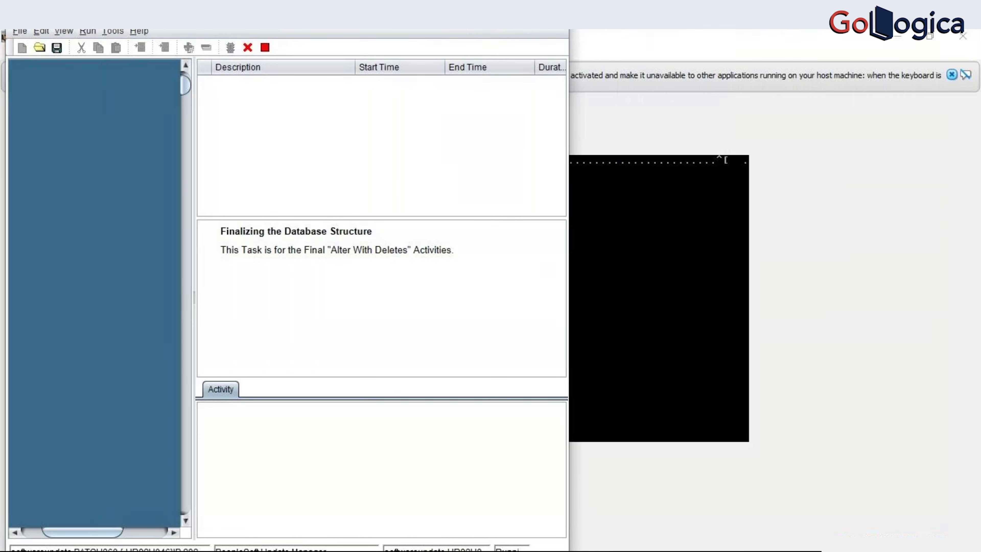
# - Widen Change Assistant's step table while PATCH860 reaches Copying ADS Project, then view the stopped PIA domain in the VM
pyautogui.moveTo(194, 91); pyautogui.dragTo(163, 119)
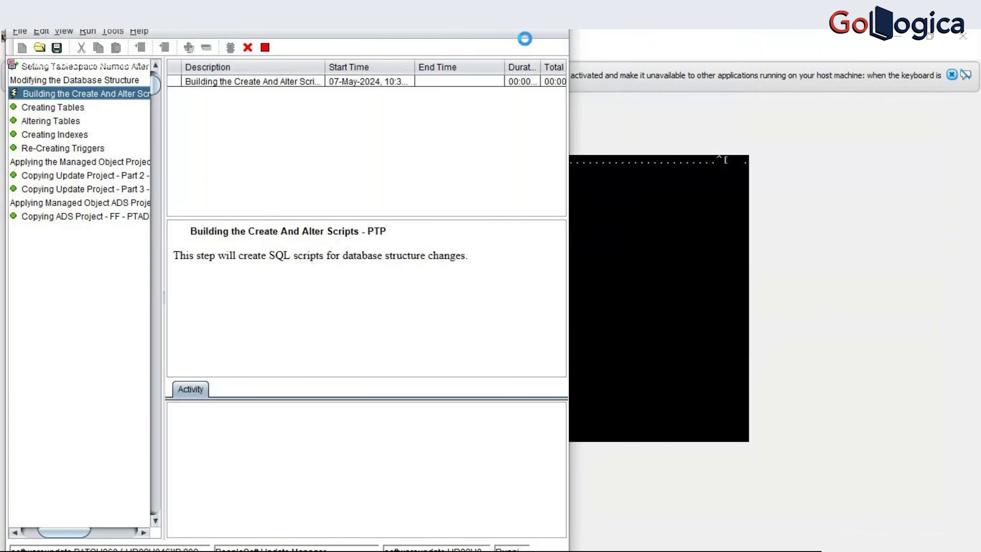
pyautogui.scroll(3, 104, 271)
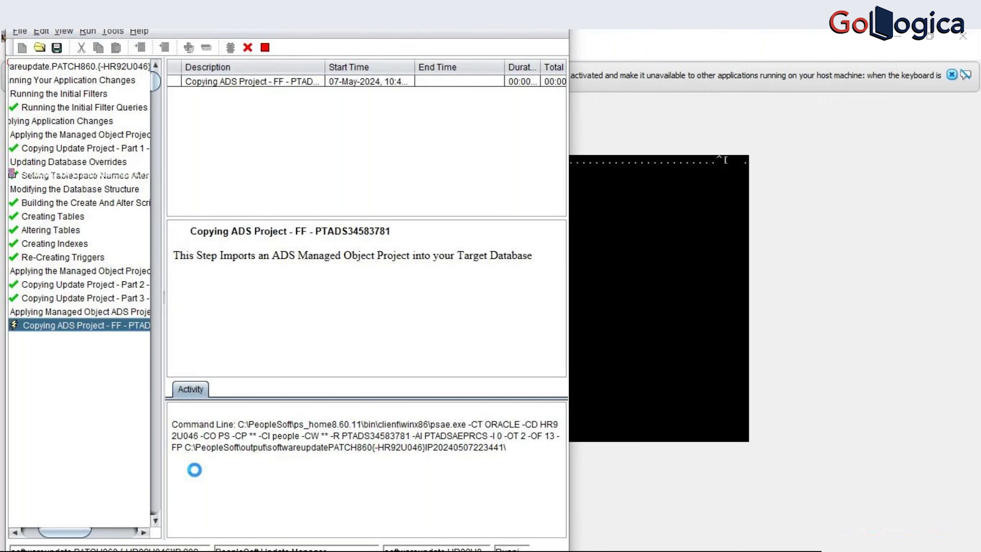
pyautogui.click(616, 283)
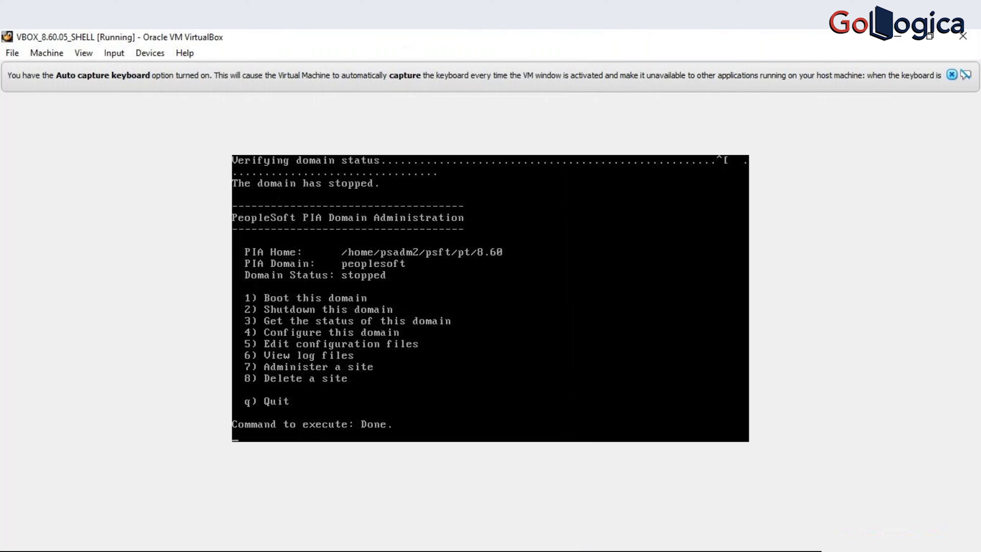
# - Quit psadmin to the shell and check mounted filesystems with df -h
pyautogui.press('Return')
pyautogui.write('q')
pyautogui.press('Return')
pyautogui.write('q')
pyautogui.press('Return')
pyautogui.write('q')
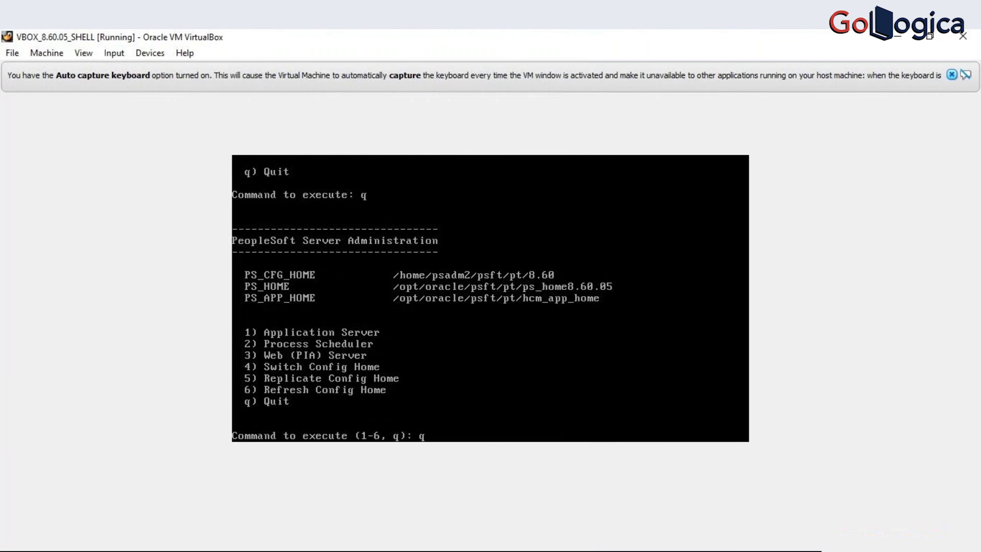
pyautogui.press('Return')
pyautogui.write('df')
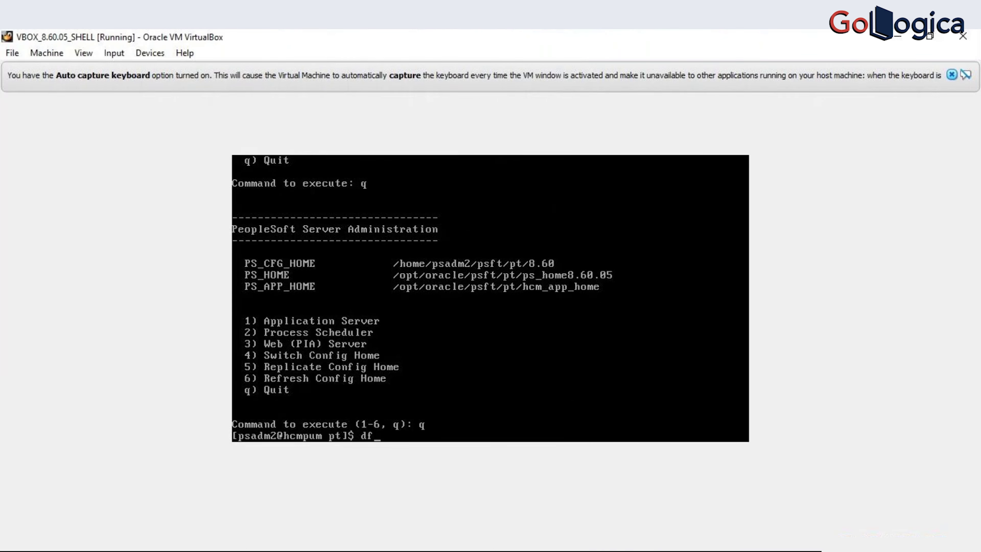
pyautogui.write(' -h')
pyautogui.press('Return')
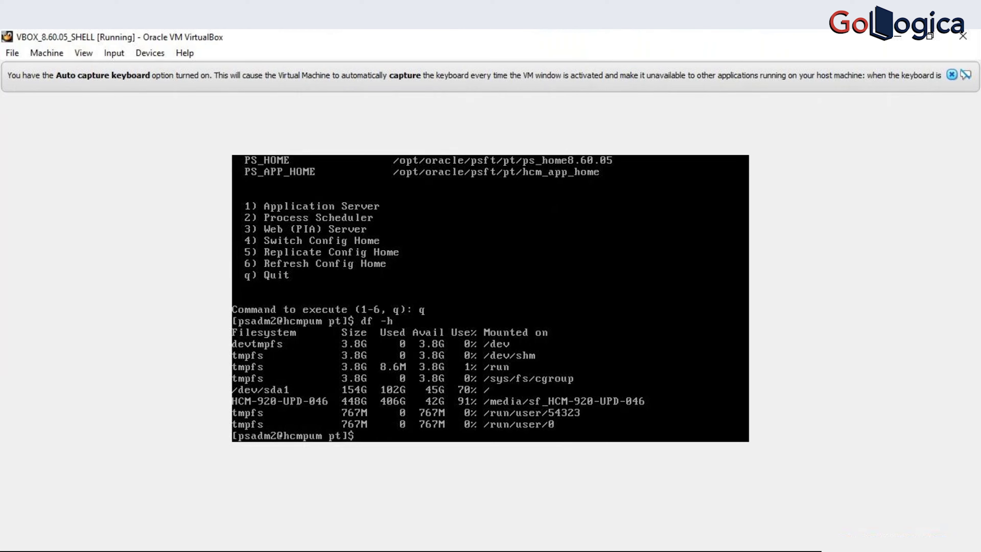
# - As root, enter /media/sf_HCM-920-UPD-046/ and list its files with ls -ltr
pyautogui.write('cd /media/sf')
pyautogui.press('Tab')
pyautogui.press('Return')
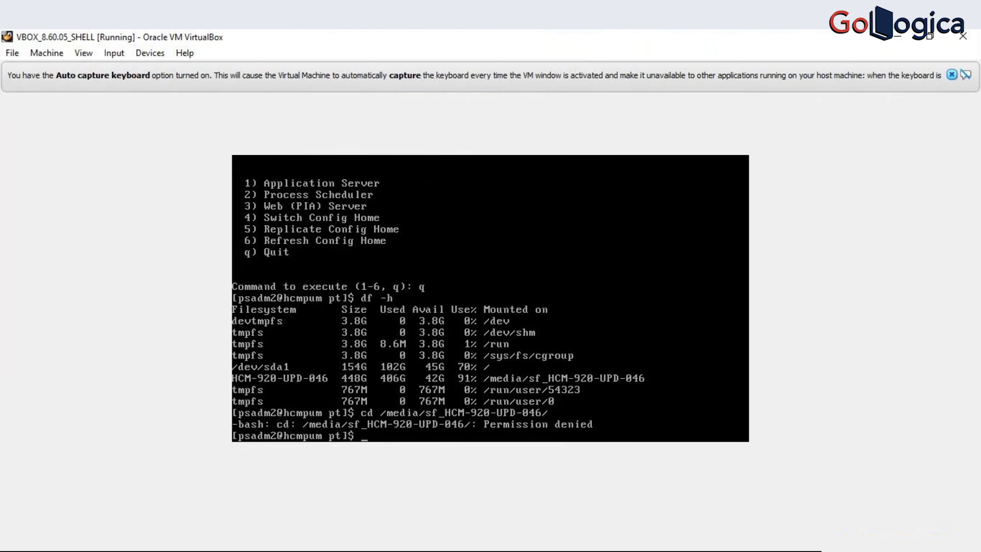
pyautogui.write('exit')
pyautogui.press('Return')
pyautogui.write('cd')
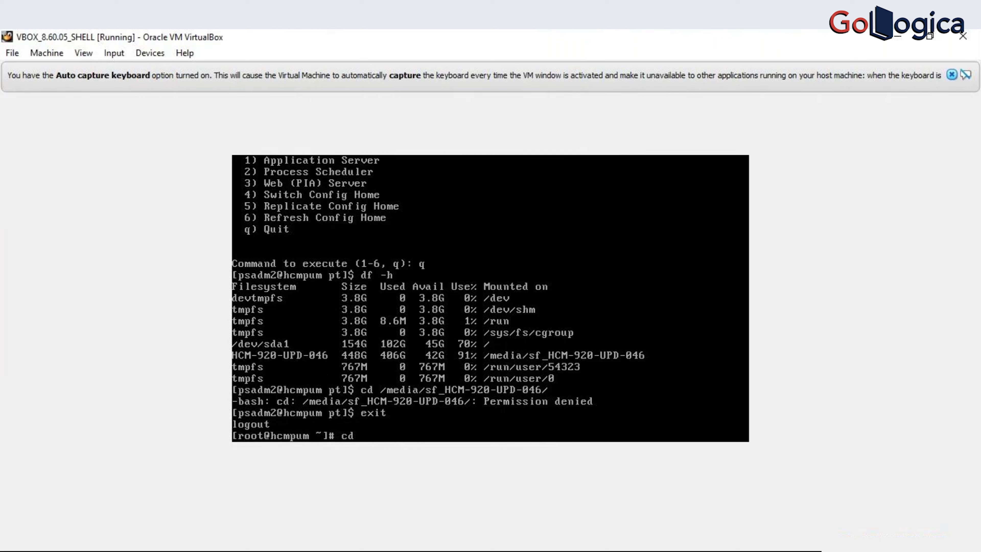
pyautogui.write(' /media/sf')
pyautogui.press('Tab')
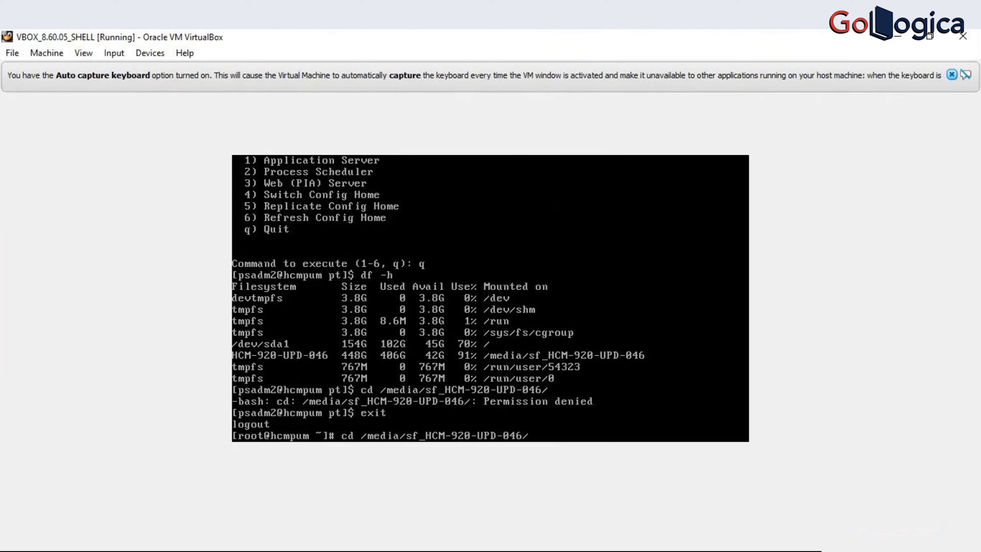
pyautogui.press('Return')
pyautogui.write('ls -ltr')
pyautogui.press('Return')
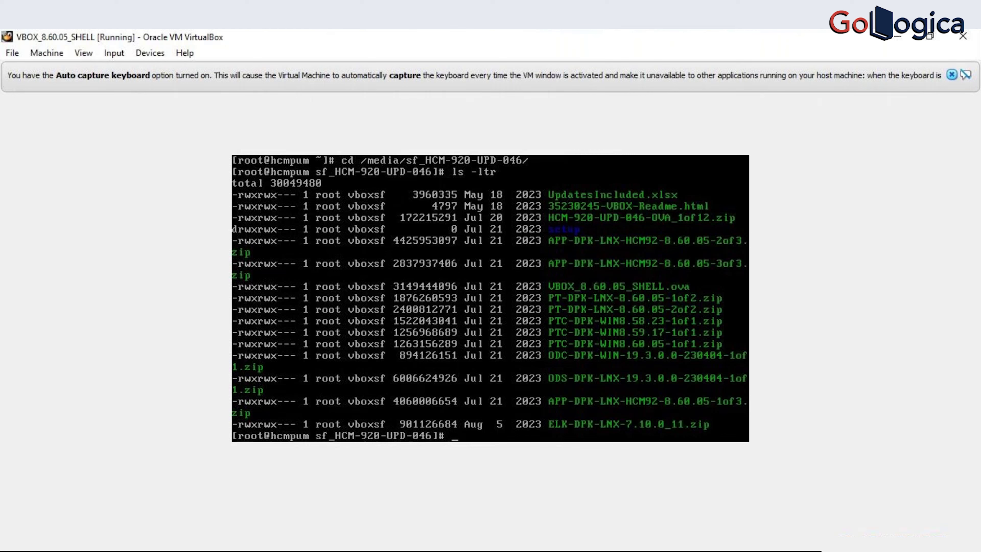
# - In File Explorer, open the C:\PeopleSoft\PUM\HCM-920-UPD-046 folder
pyautogui.hotkey('alt', 'Tab')
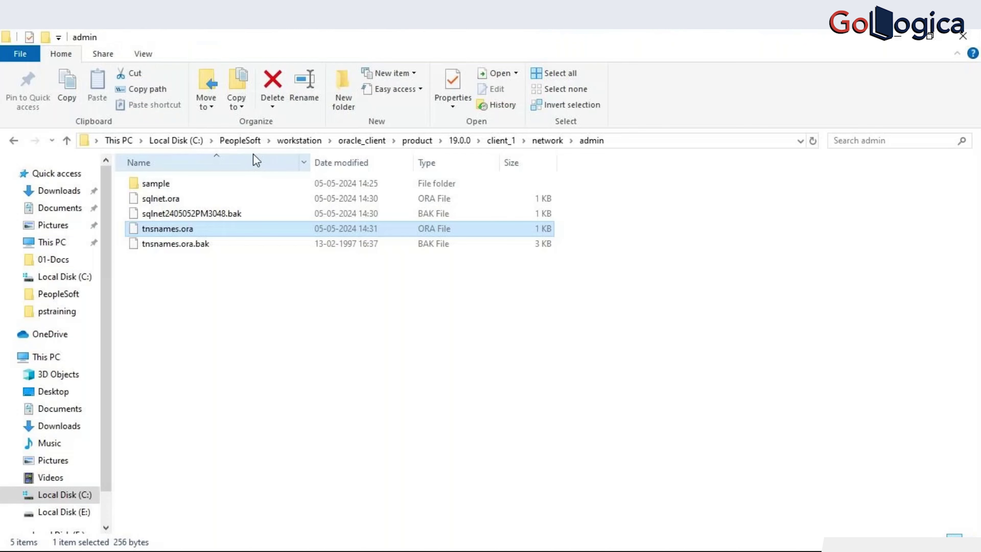
pyautogui.click(250, 141)
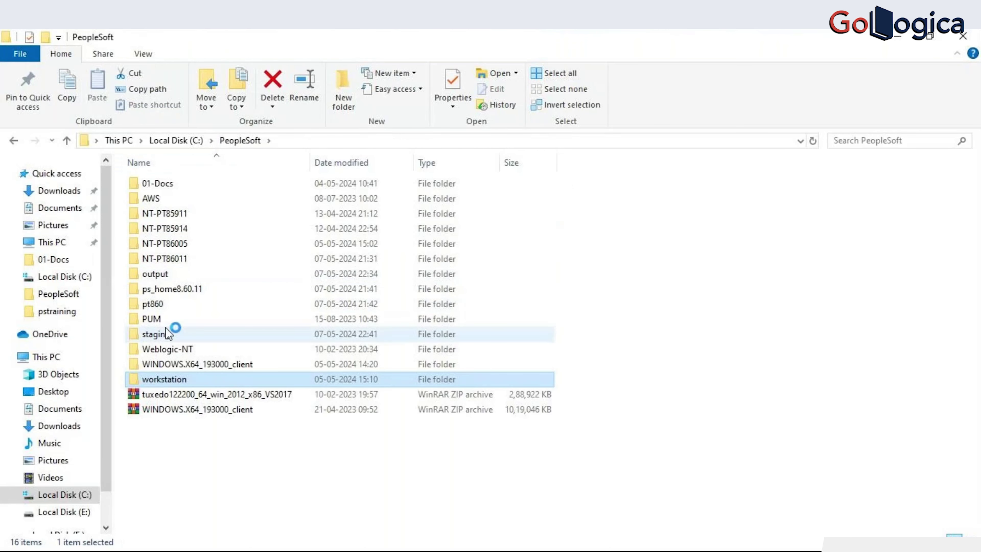
pyautogui.doubleClick(166, 320)
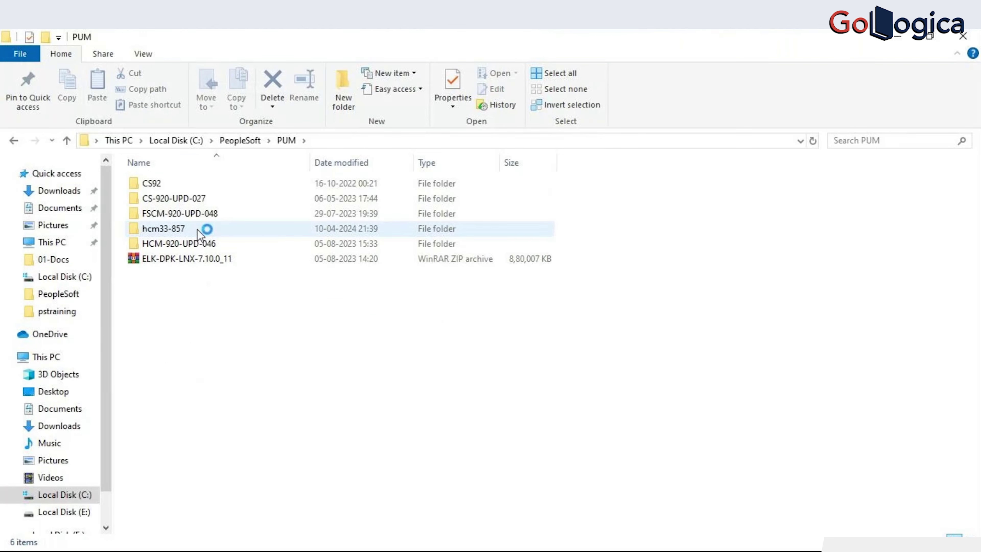
pyautogui.doubleClick(200, 244)
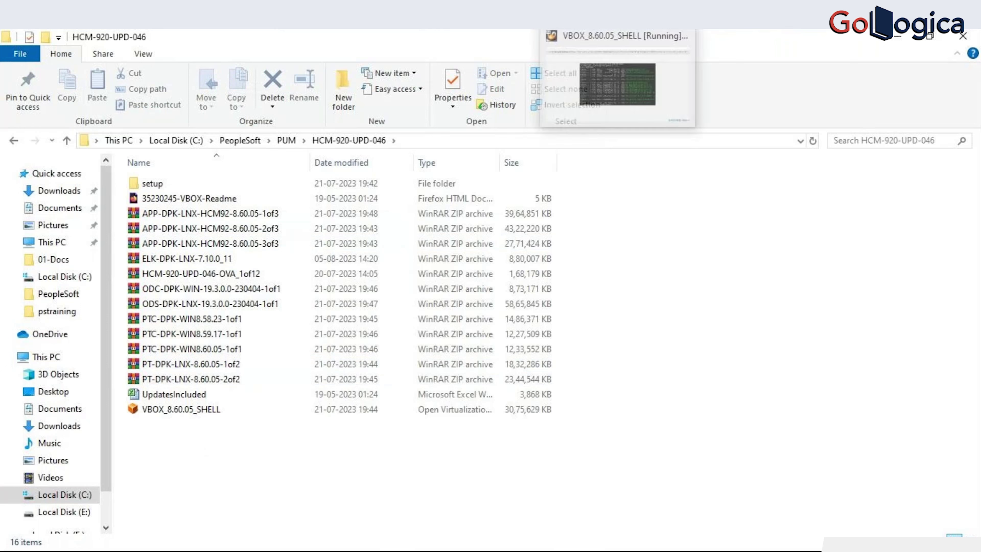
# - Create a new text document named testfile-1 there, then return to the VM terminal
pyautogui.rightClick(435, 464)
pyautogui.moveTo(537, 429)
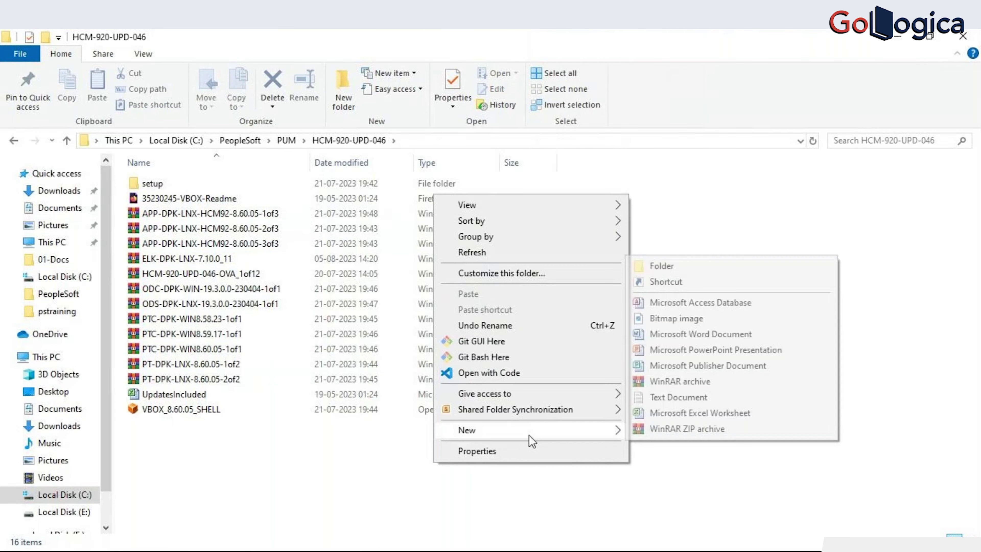
pyautogui.click(660, 398)
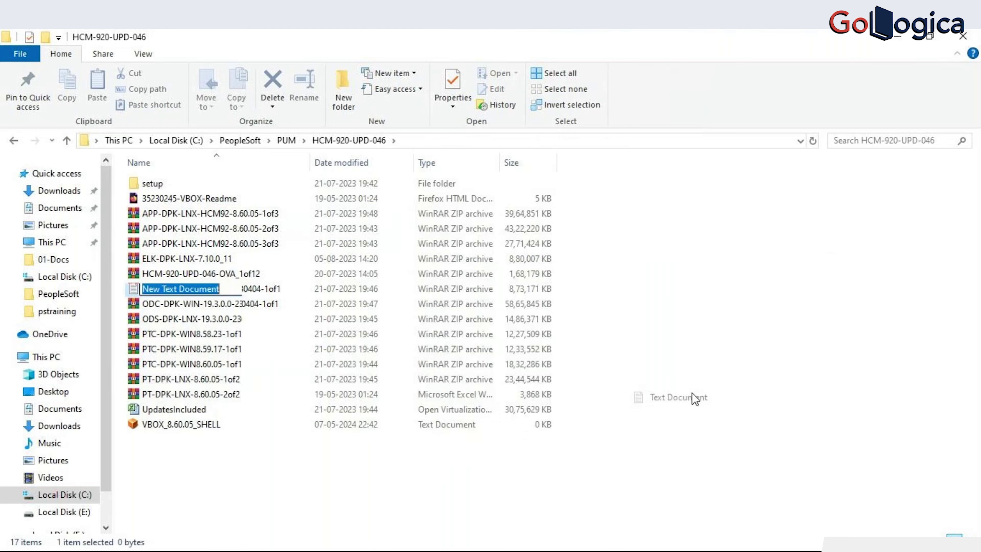
pyautogui.write('test0')
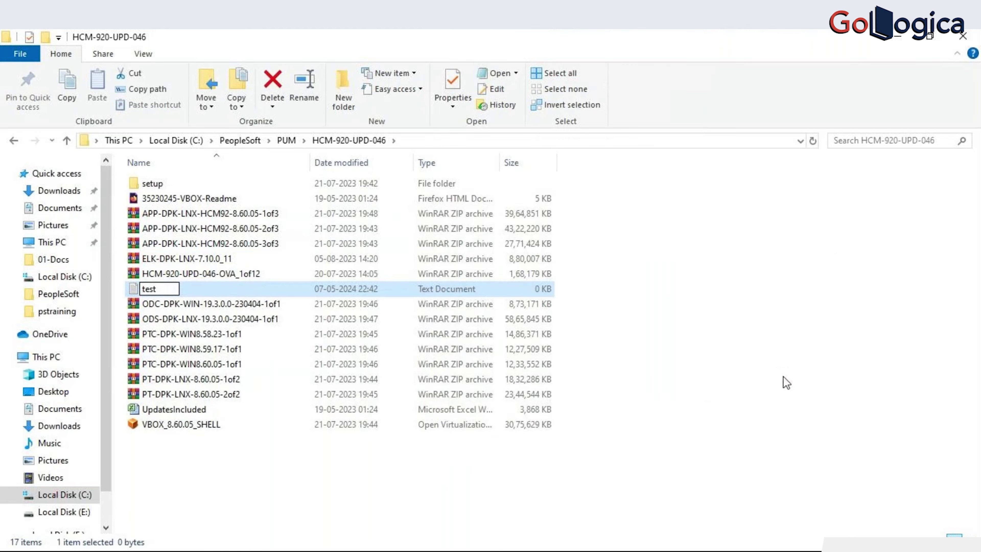
pyautogui.press('BackSpace')
pyautogui.write('f-')
pyautogui.write('ile')
pyautogui.press('BackSpace')
pyautogui.press('BackSpace')
pyautogui.press('BackSpace')
pyautogui.press('BackSpace')
pyautogui.press('BackSpace')
pyautogui.write('file-1')
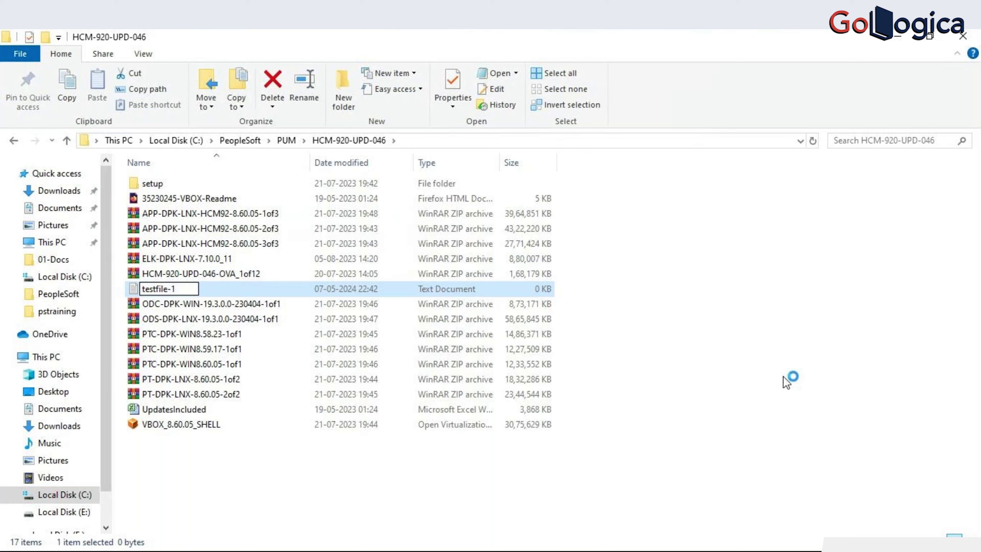
pyautogui.press('Return')
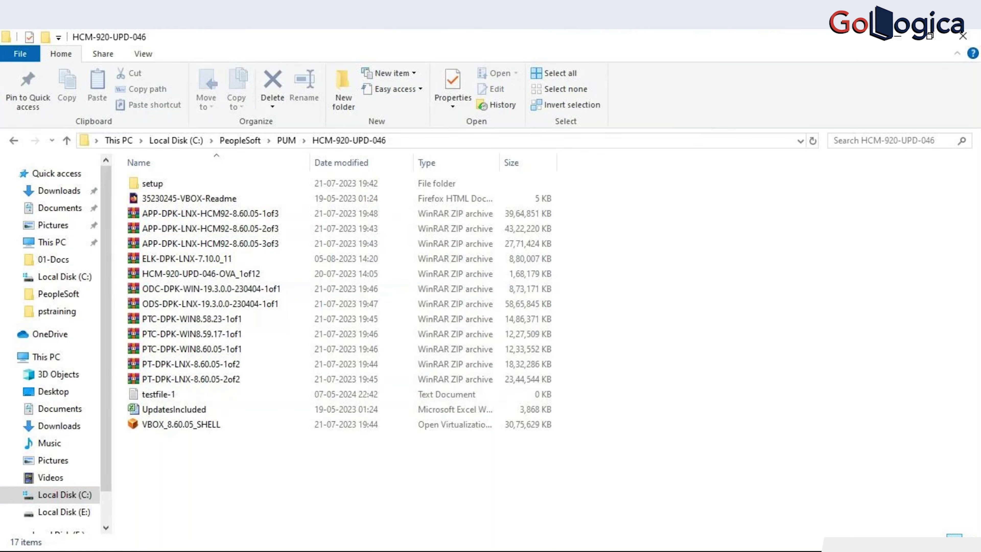
pyautogui.hotkey('alt', 'Tab')
# - List the shared folder to find testfile-1.txt and copy it to /tmp/
pyautogui.write('ls -ltr')
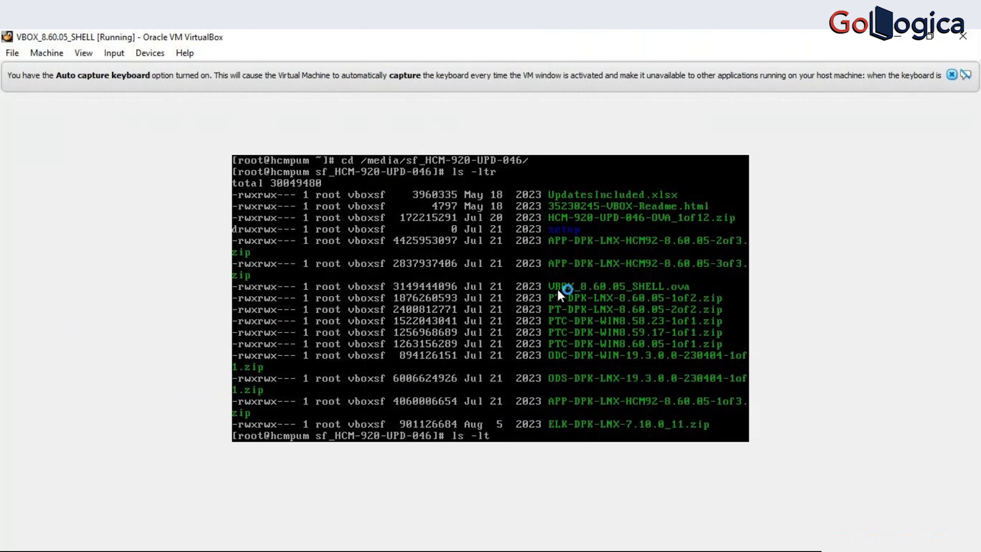
pyautogui.press('Return')
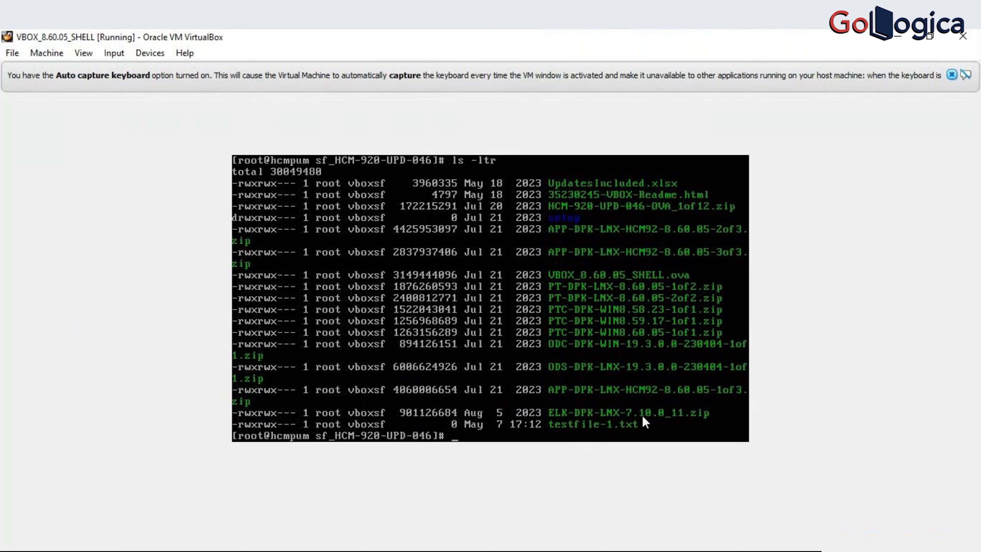
pyautogui.write('cp testfile-1.txt  /tmp/')
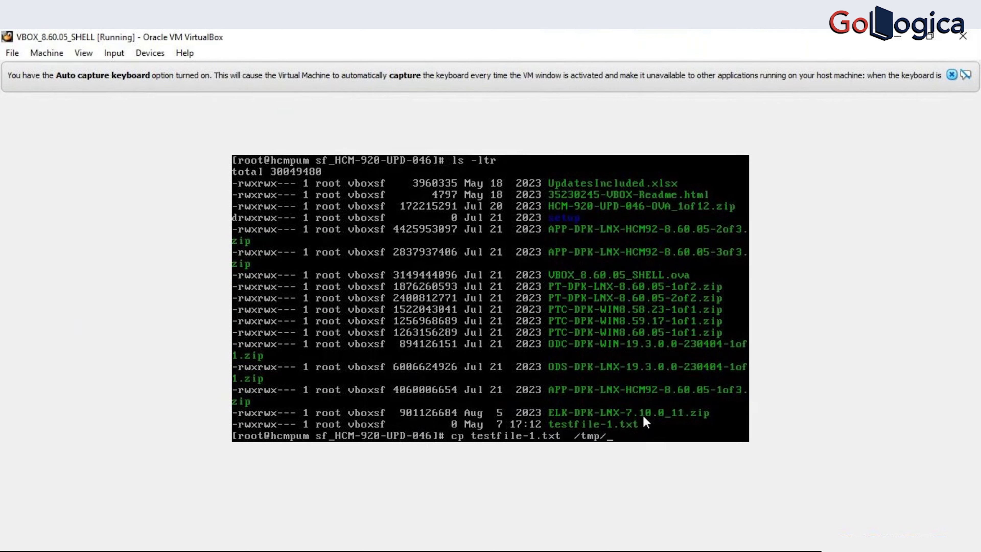
pyautogui.press('Return')
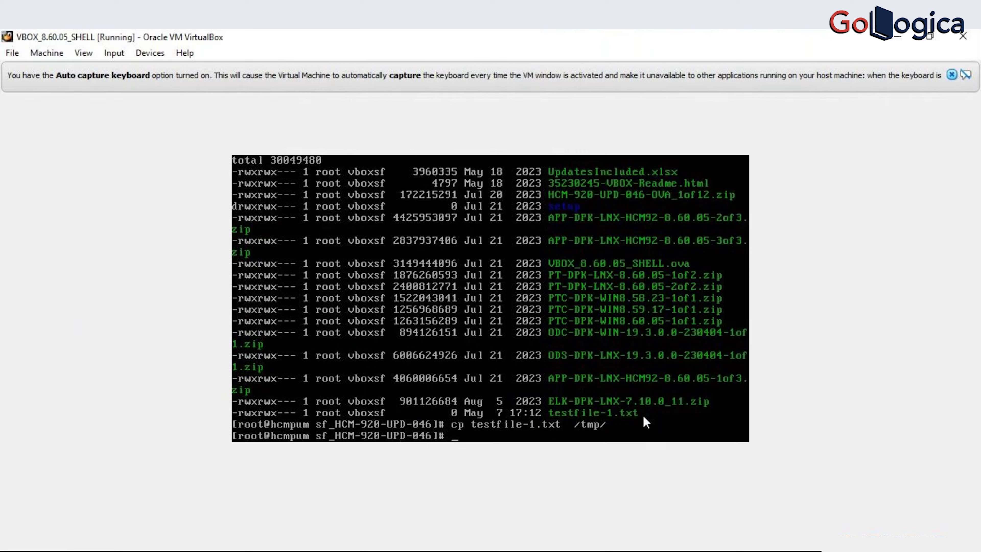
pyautogui.hotkey('alt', 'Tab')
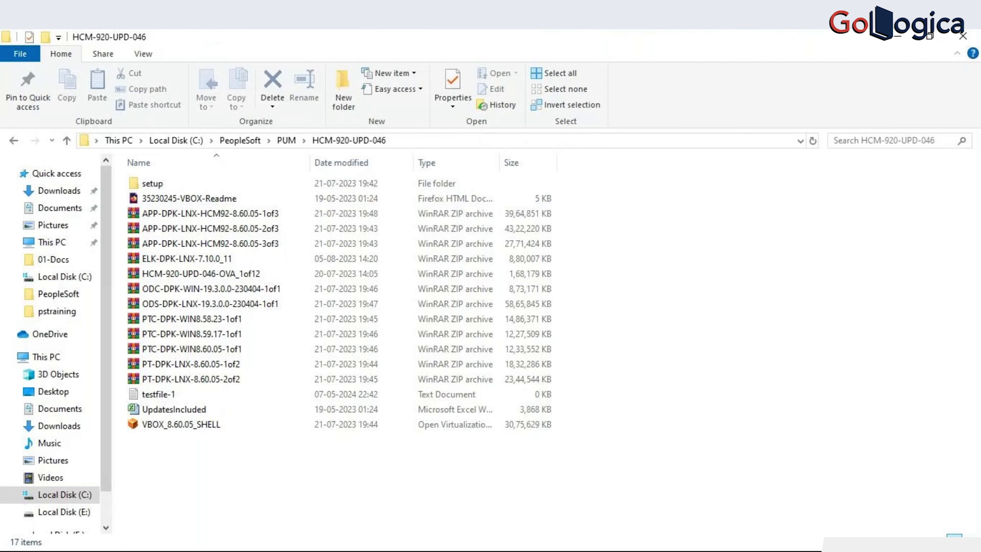
# - Switch from File Explorer back to the VBOX_8.60.05_SHELL VM terminal
pyautogui.hotkey('alt', 'Tab')
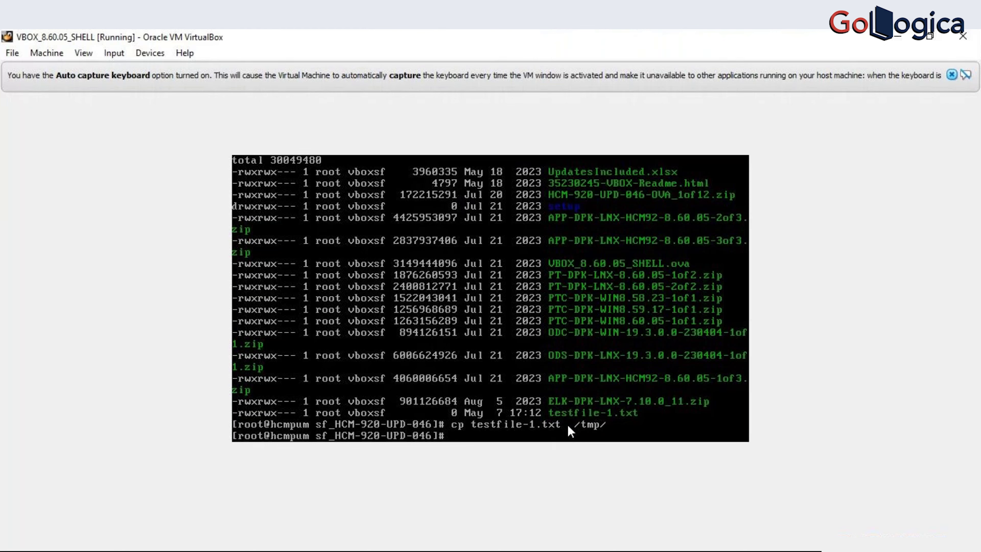
# - Change into /opt, then into /opt/oracle, listing each directory's contents
pyautogui.write('cd /opt/')
pyautogui.press('Return')
pyautogui.write('ls')
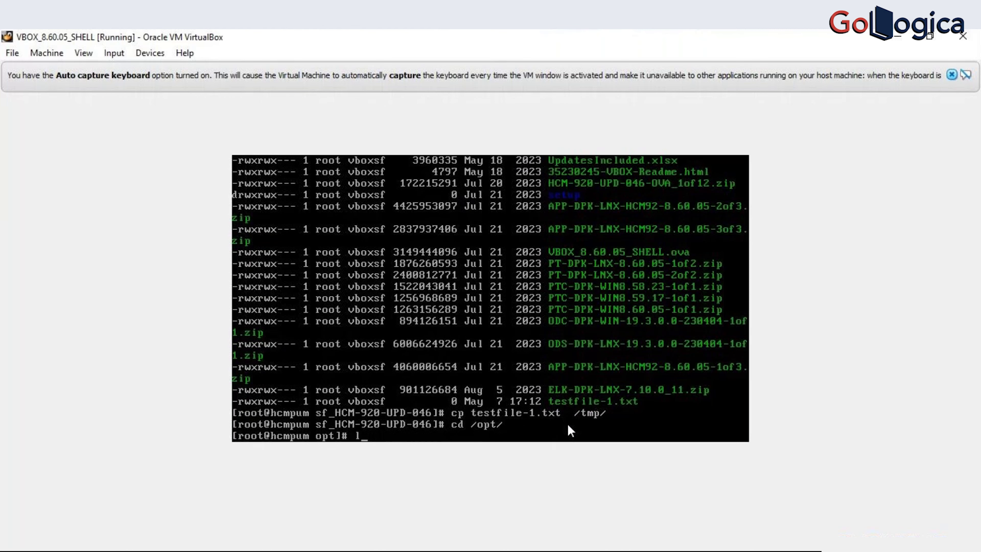
pyautogui.press('Return')
pyautogui.write('cd oracle/')
pyautogui.press('Tab')
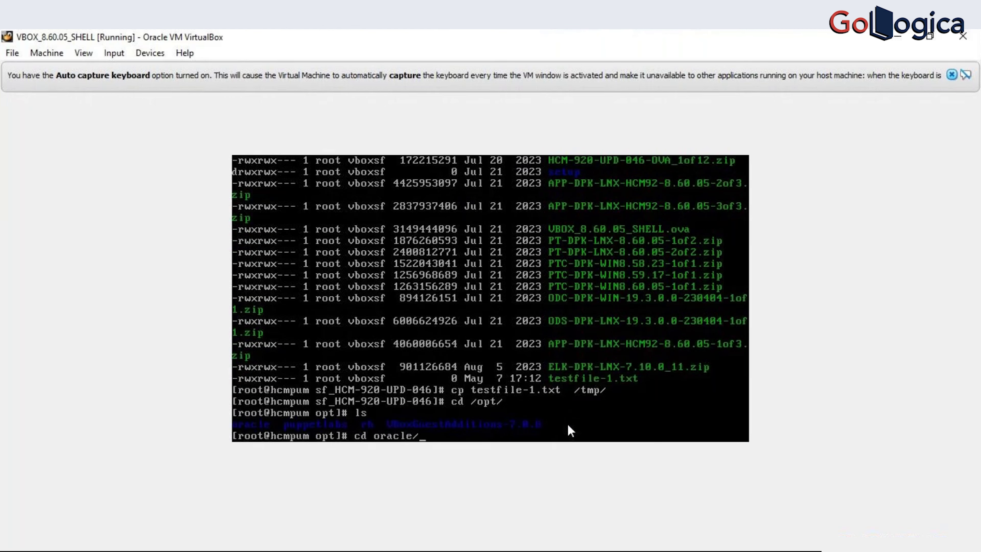
pyautogui.press('Return')
pyautogui.write('ls')
pyautogui.press('Return')
# - Descend into psft and then pt with ls -ltr listings, and print the working directory
pyautogui.write('cd ps')
pyautogui.press('Tab')
pyautogui.press('Return')
pyautogui.write('ls -ltr')
pyautogui.press('Return')
pyautogui.write('c')
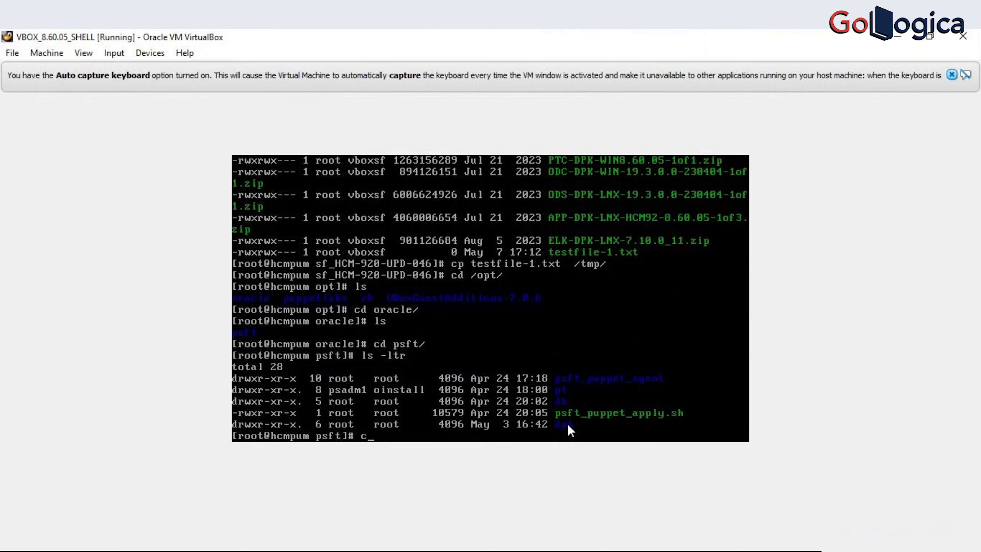
pyautogui.write('d pt')
pyautogui.press('Tab')
pyautogui.press('Return')
pyautogui.write('ls -ltr')
pyautogui.press('Return')
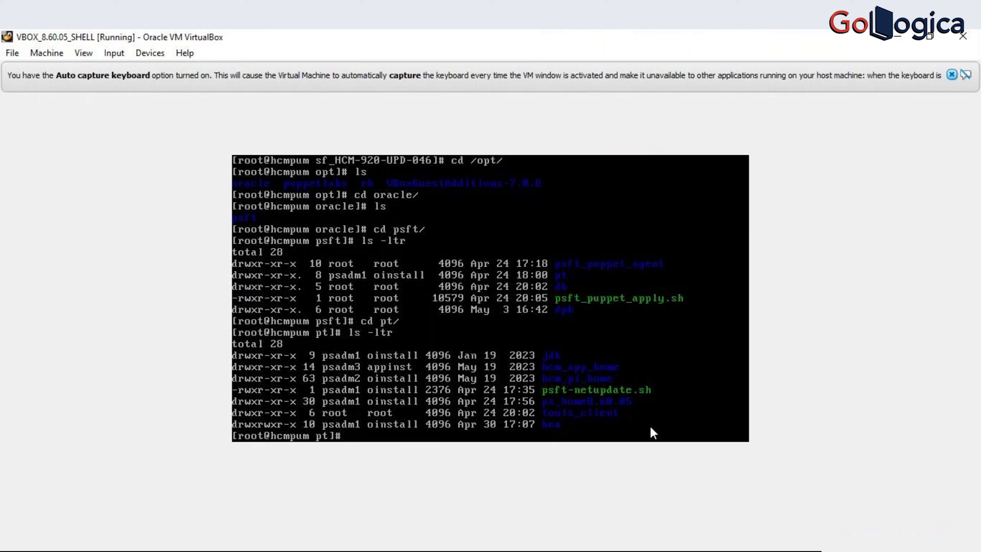
pyautogui.write('pwd')
pyautogui.press('Return')
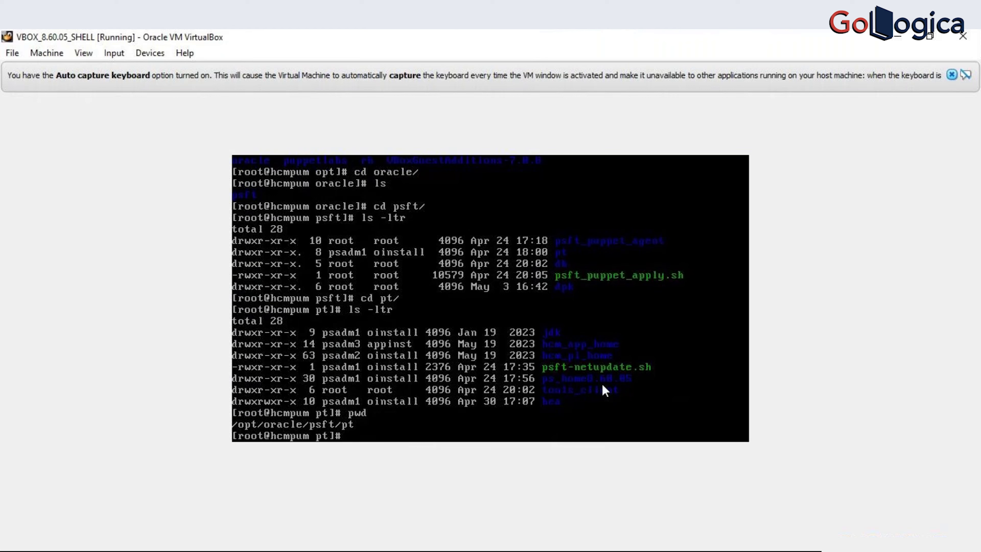
# - Move into ps_home8.60.05 and then its appserv directory
pyautogui.write('cd ps_')
pyautogui.press('Tab')
pyautogui.press('Return')
pyautogui.write('cd ap')
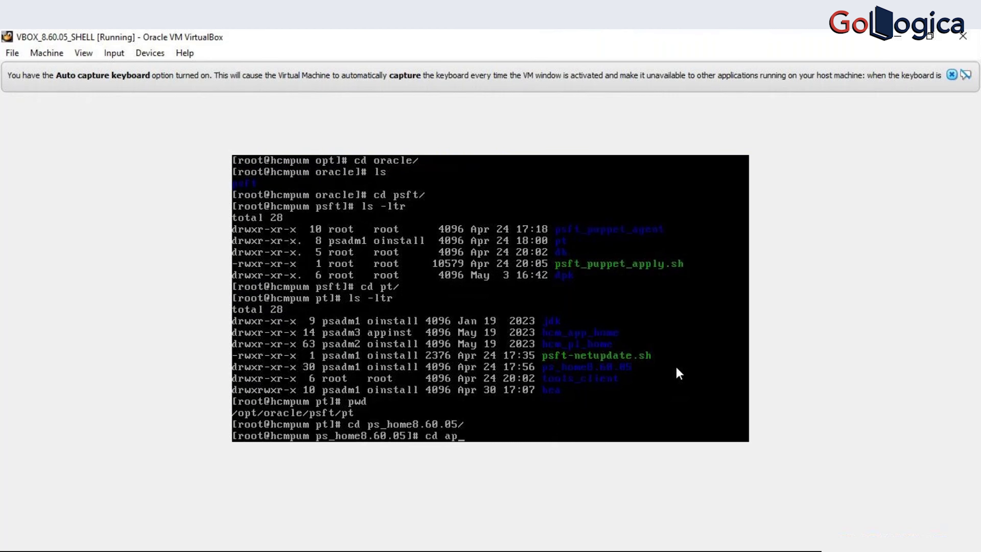
pyautogui.press('Tab')
pyautogui.press('Return')
# - Try psadmin as root, then switch to the psadm2 account with su - psadm2
pyautogui.write('psadmin')
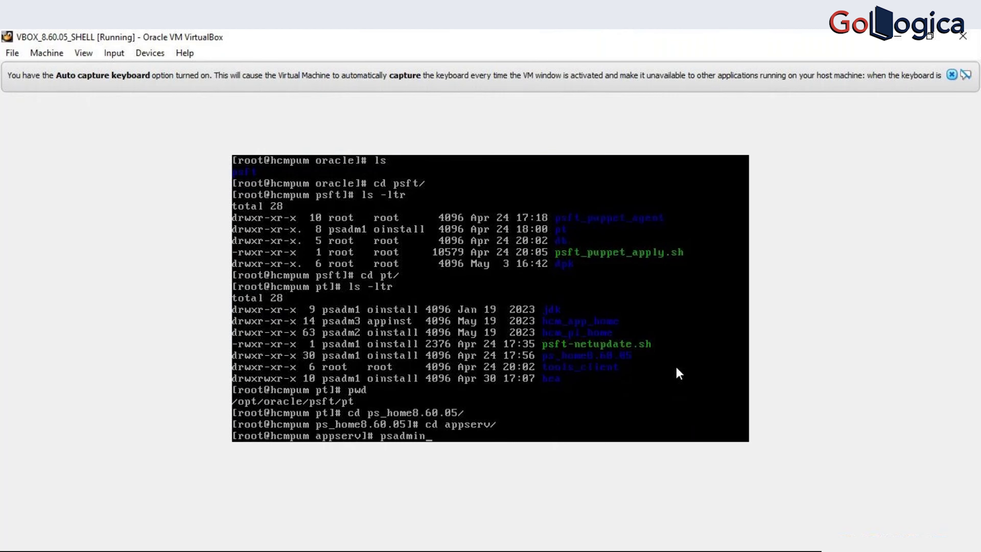
pyautogui.press('Return')
pyautogui.write('su - psadm2')
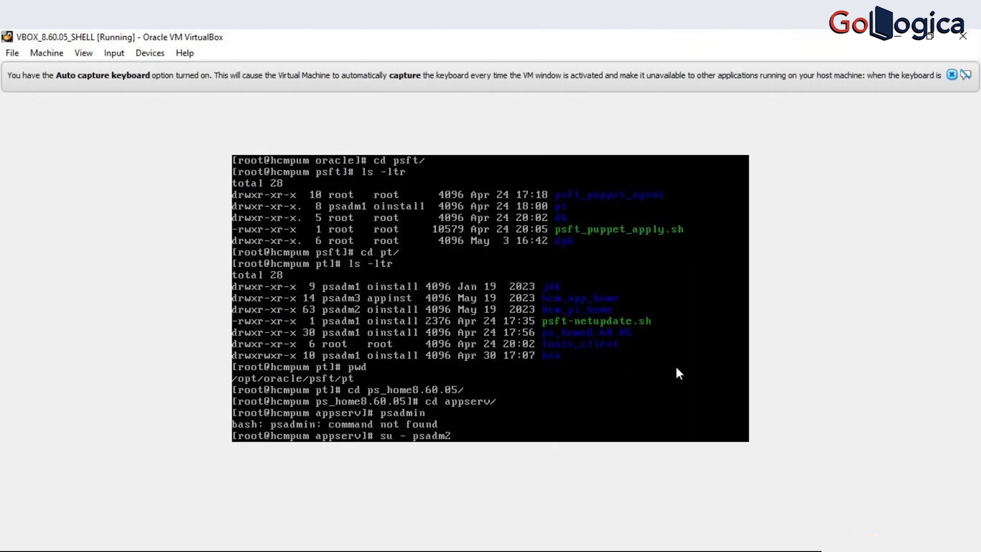
pyautogui.press('Return')
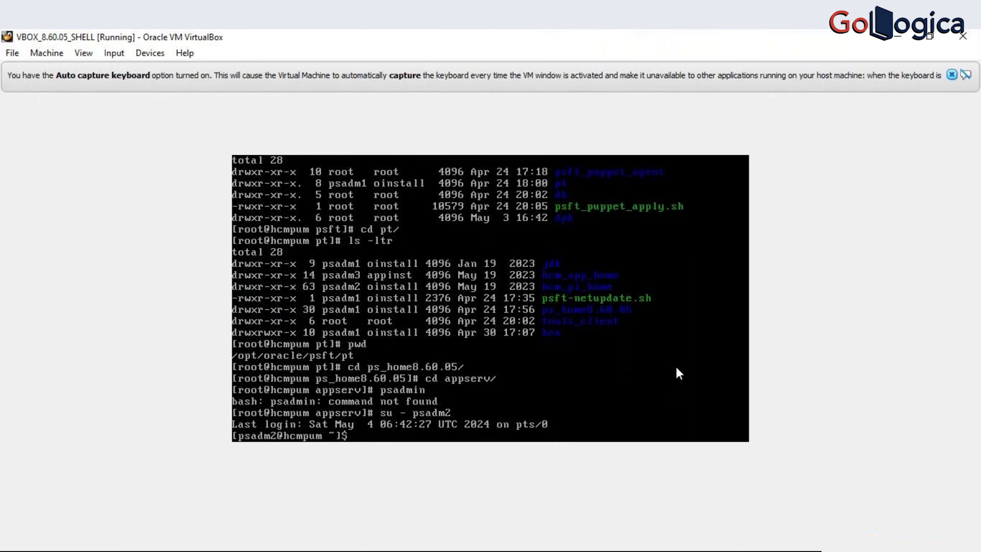
# - As psadm2, change into /opt/oracle and then psft, listing each directory
pyautogui.write('cd /opr')
pyautogui.press('Tab')
pyautogui.write('or')
pyautogui.press('Tab')
pyautogui.press('Return')
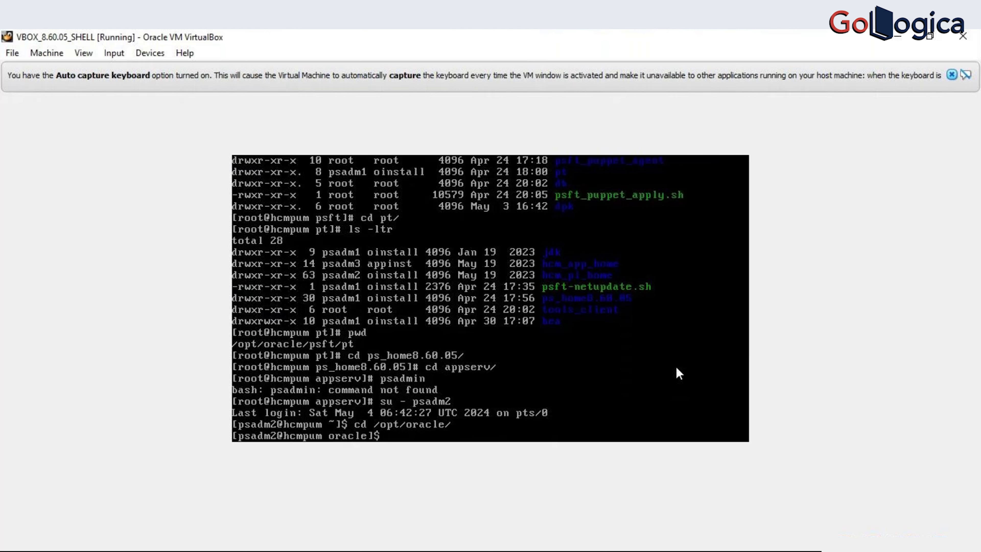
pyautogui.write('ls')
pyautogui.press('Return')
pyautogui.write('cd ps')
pyautogui.press('Tab')
pyautogui.press('Return')
pyautogui.write('ls')
pyautogui.press('Return')
# - Continue into pt, then ps_home8.60.05/appserv
pyautogui.write('cd')
pyautogui.press('BackSpace')
pyautogui.press('BackSpace')
pyautogui.write('cd pt')
pyautogui.press('Tab')
pyautogui.press('Return')
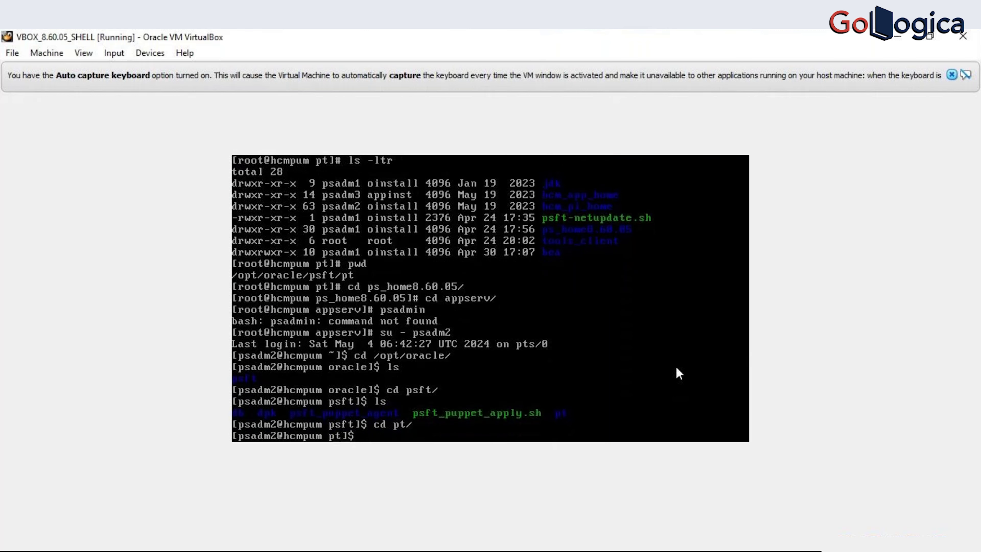
pyautogui.write('ls')
pyautogui.press('Return')
pyautogui.write('cd')
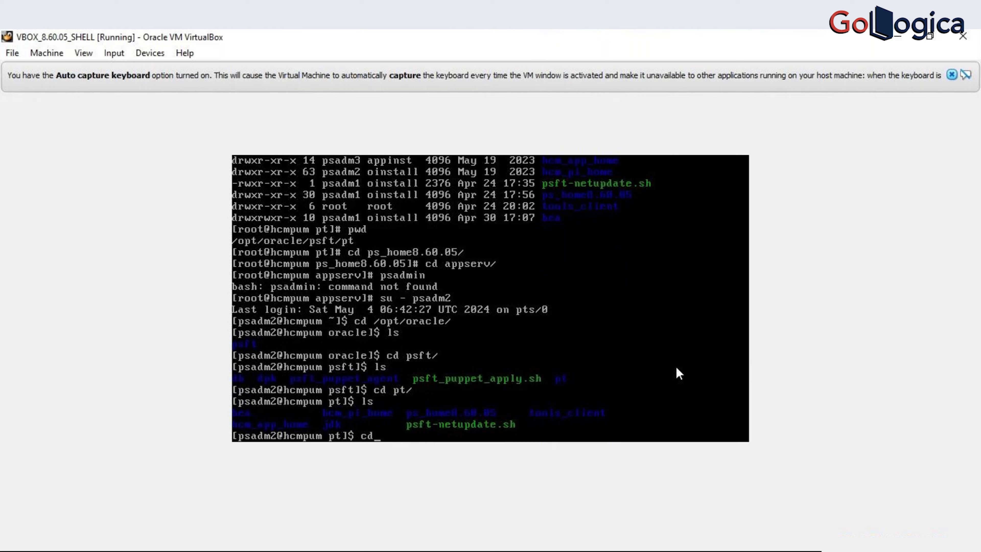
pyautogui.write(' ps_')
pyautogui.press('Tab')
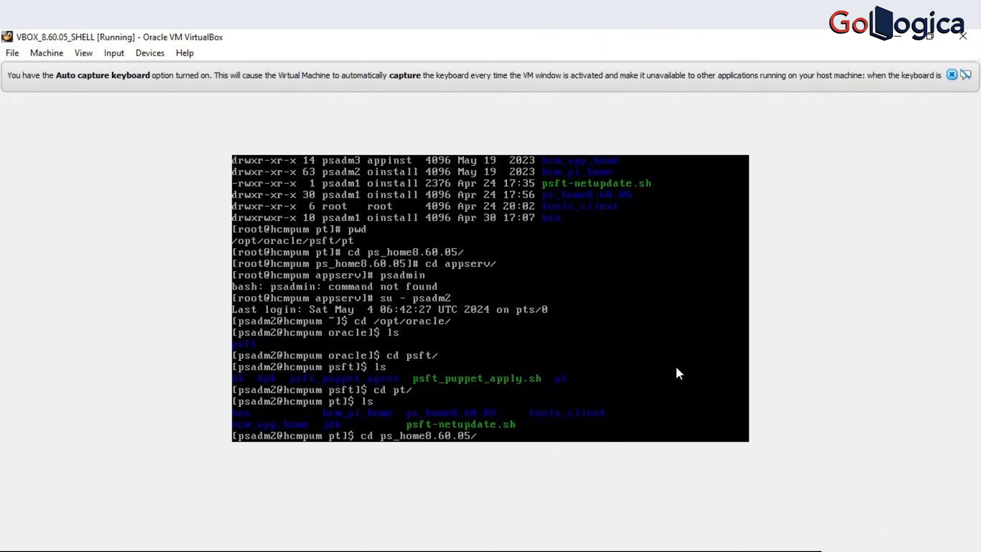
pyautogui.write('ap')
pyautogui.press('Tab')
pyautogui.press('Return')
# - Confirm psadmin exists with ls -ltr psadmin, then launch psadmin
pyautogui.write('ls')
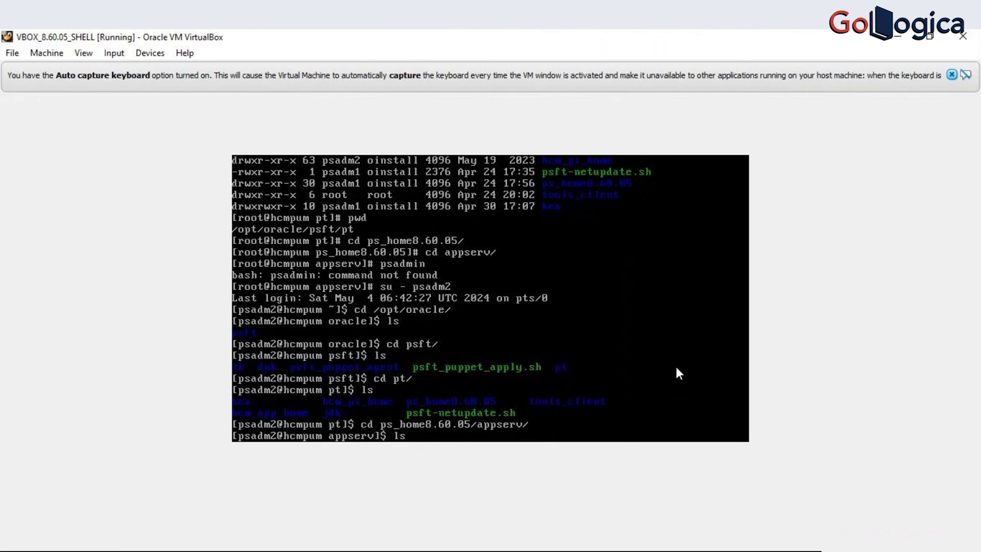
pyautogui.write(' -ltr psadmin')
pyautogui.press('Return')
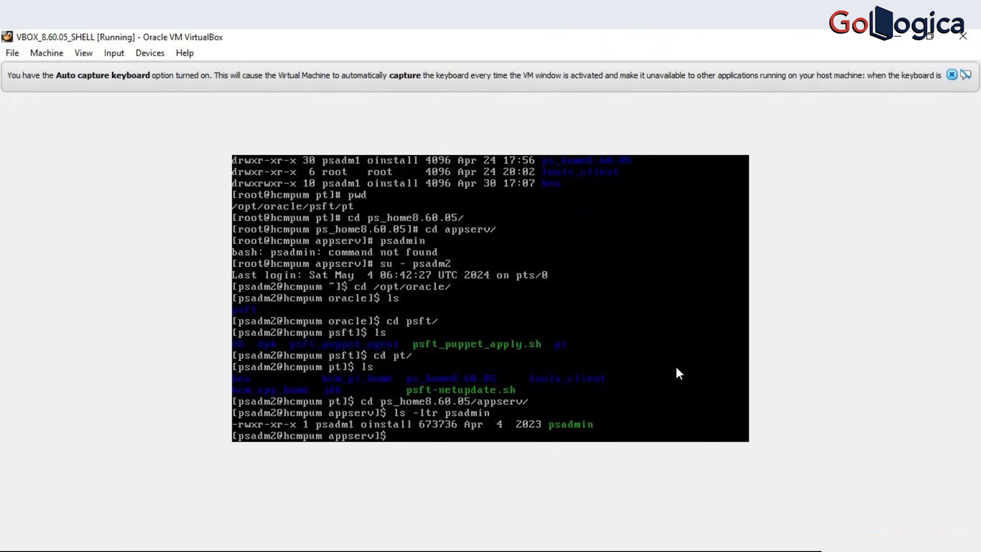
pyautogui.write('psadmin')
pyautogui.press('Return')
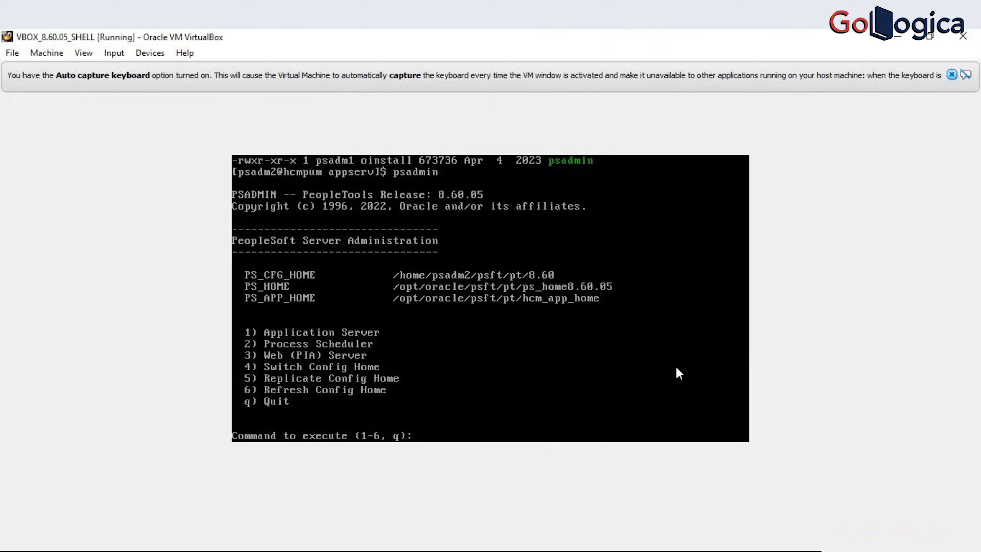